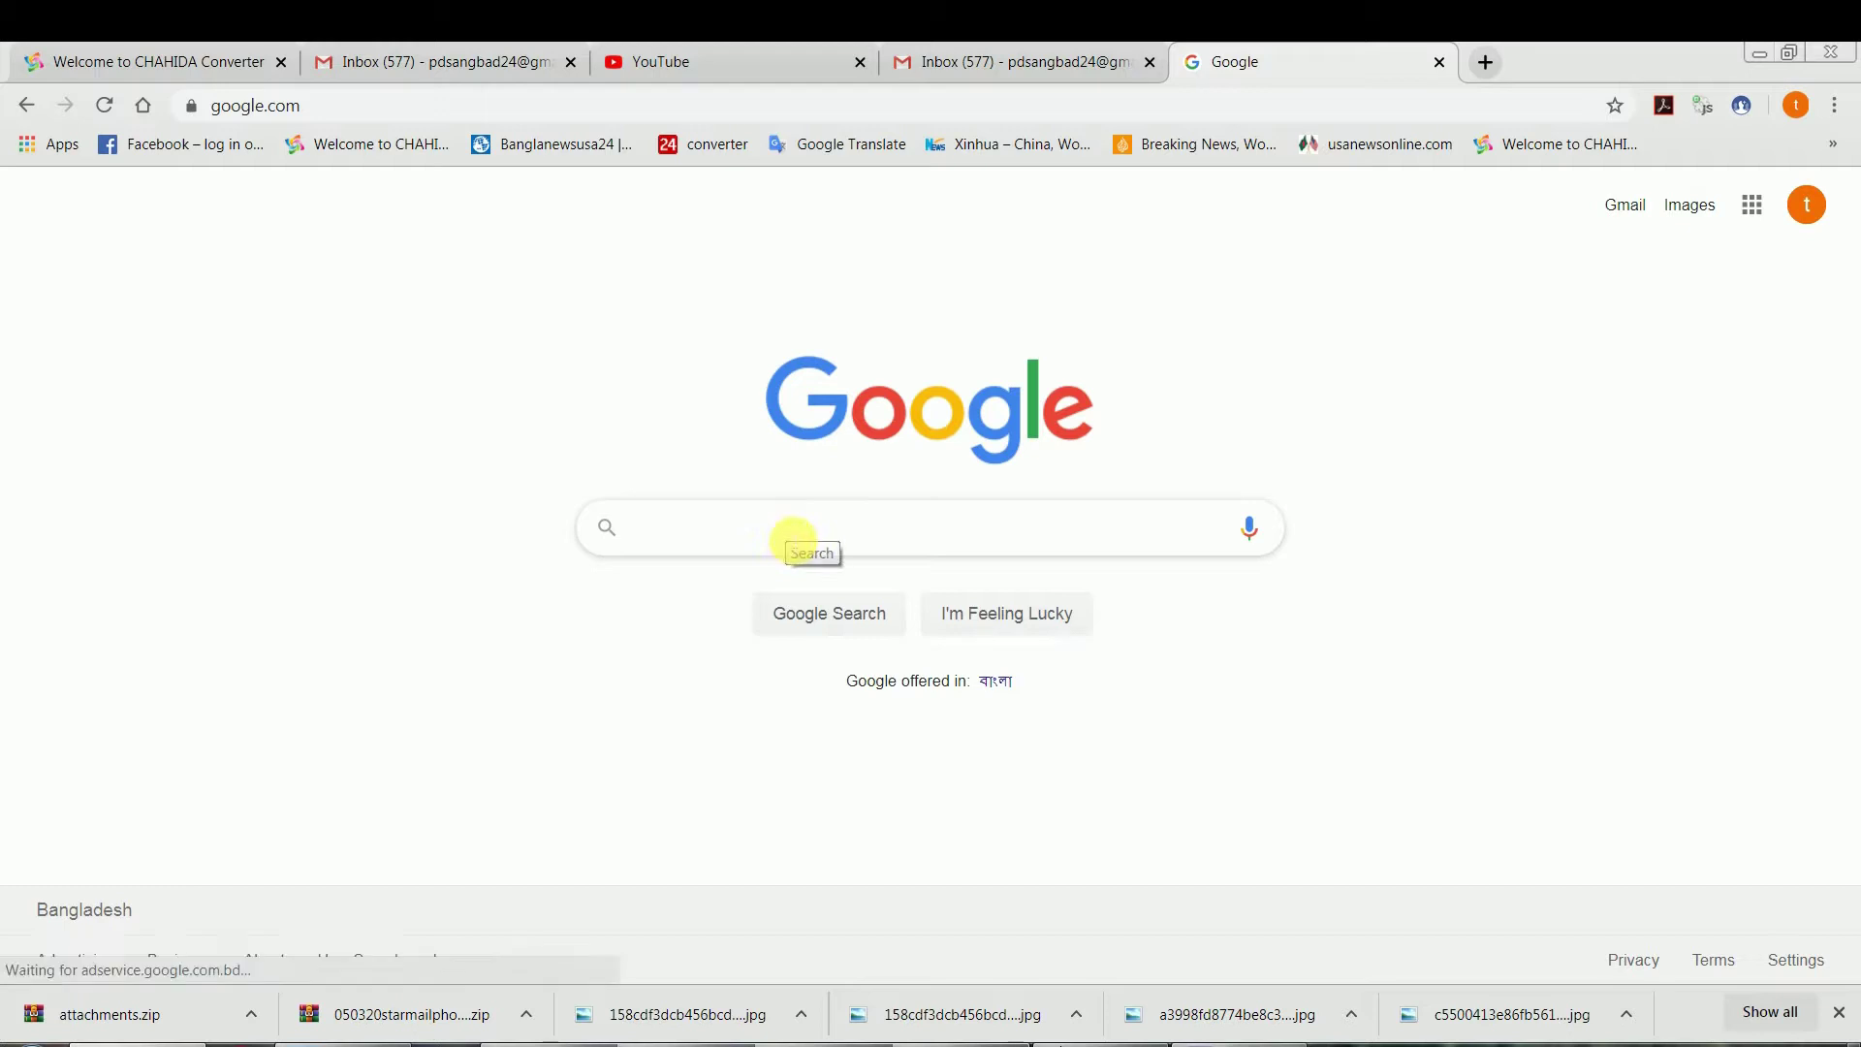
# Search Google for 'anydesk' and open the AnyDesk downloads page from the results
pyautogui.write('n')
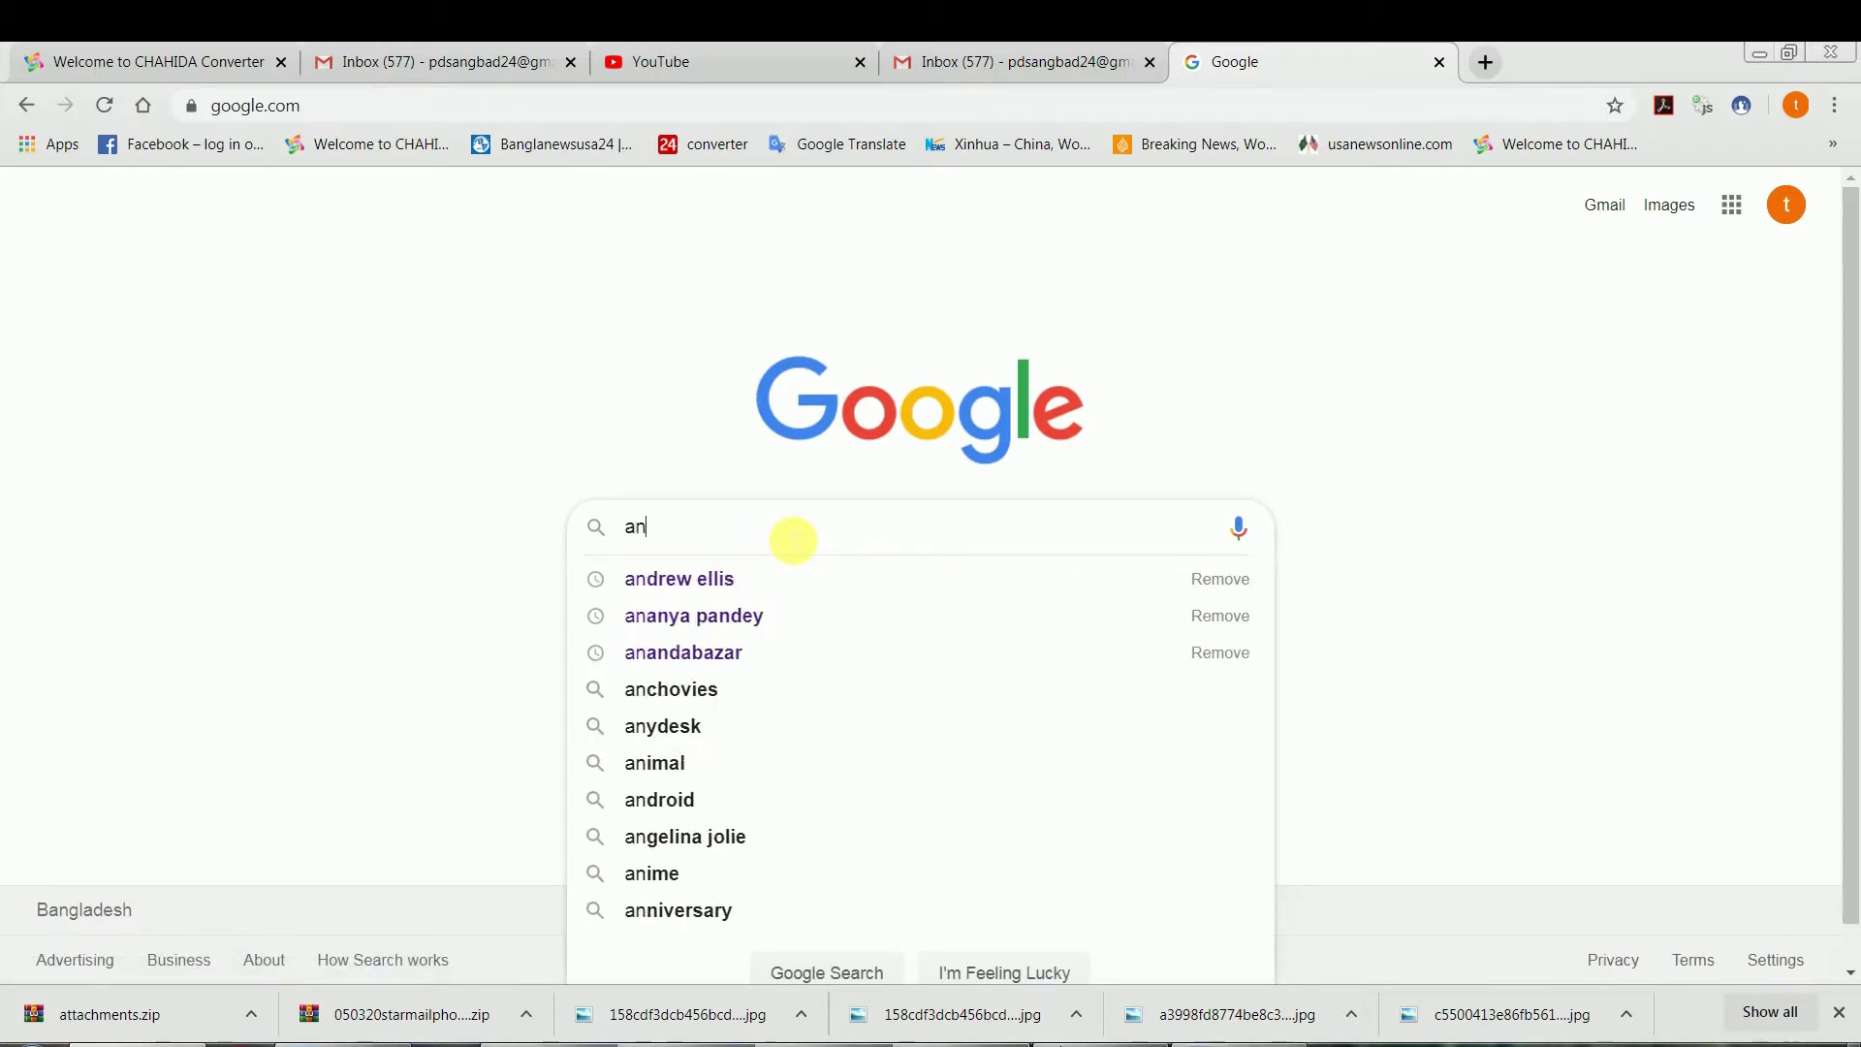
pyautogui.write('ydesk')
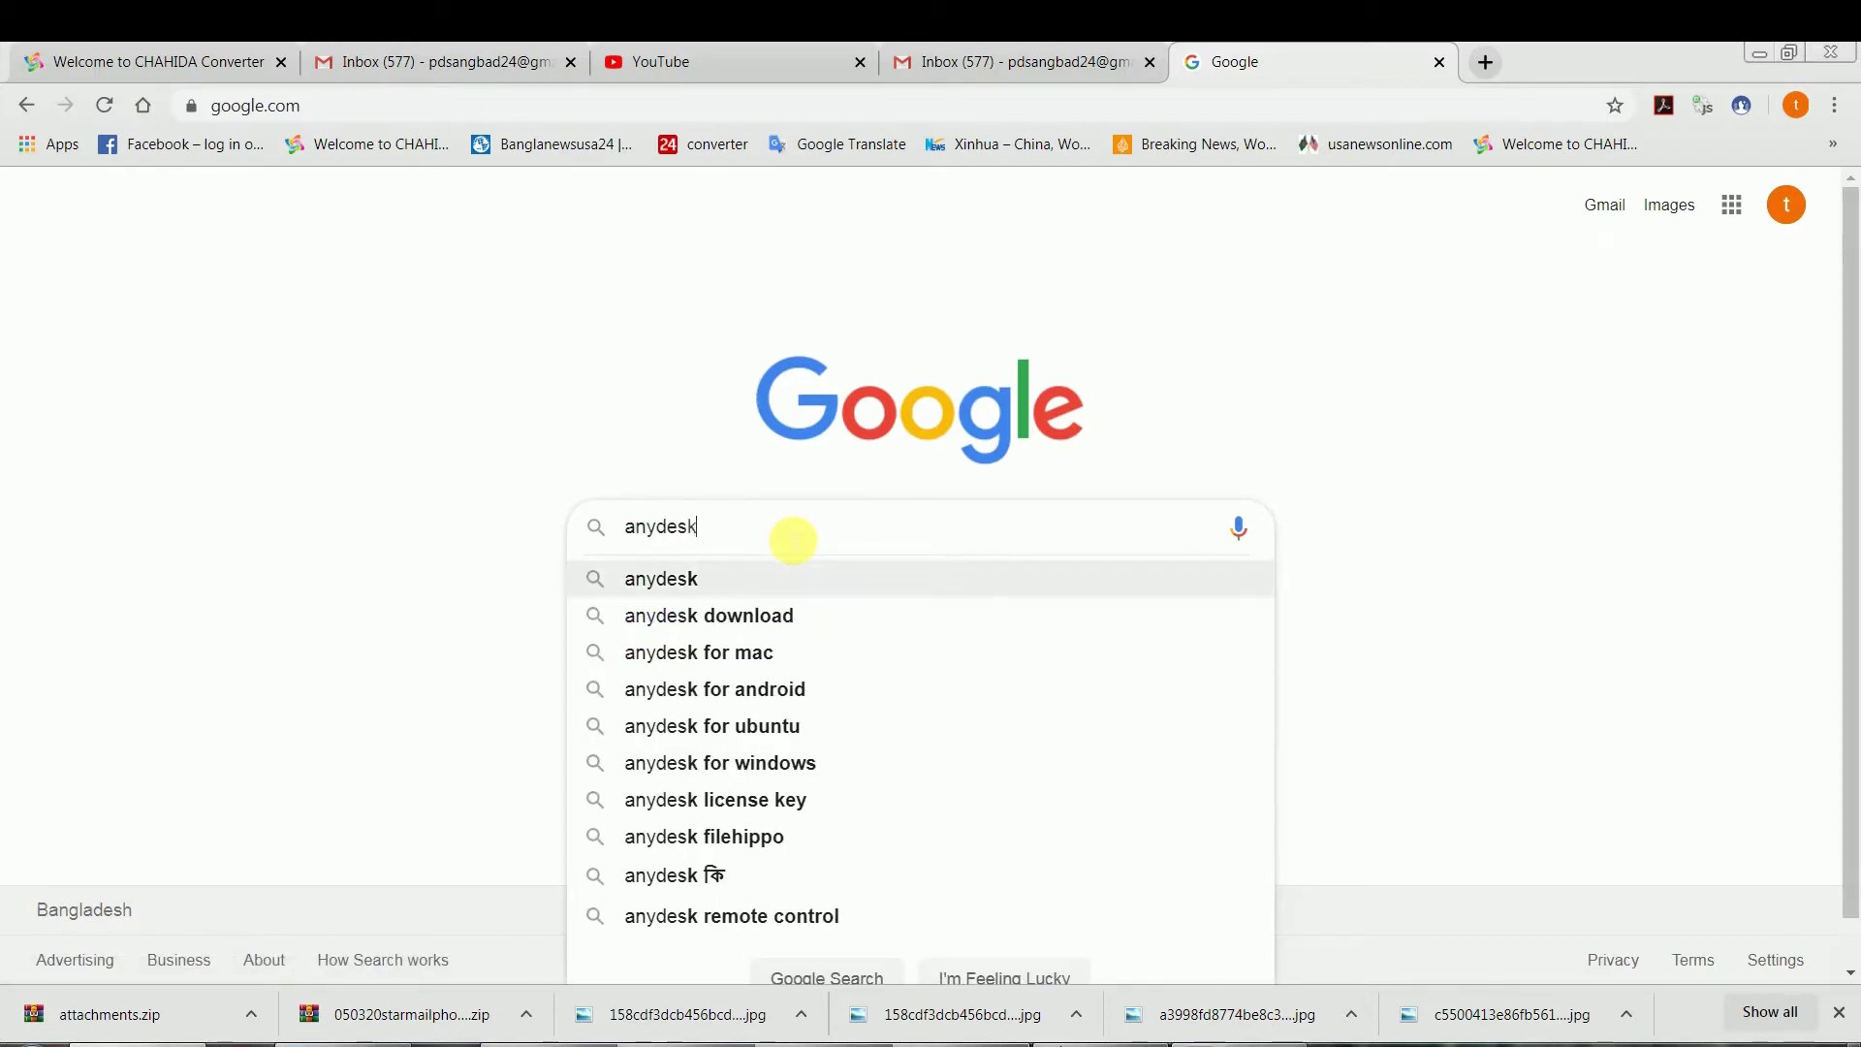
pyautogui.press('Return')
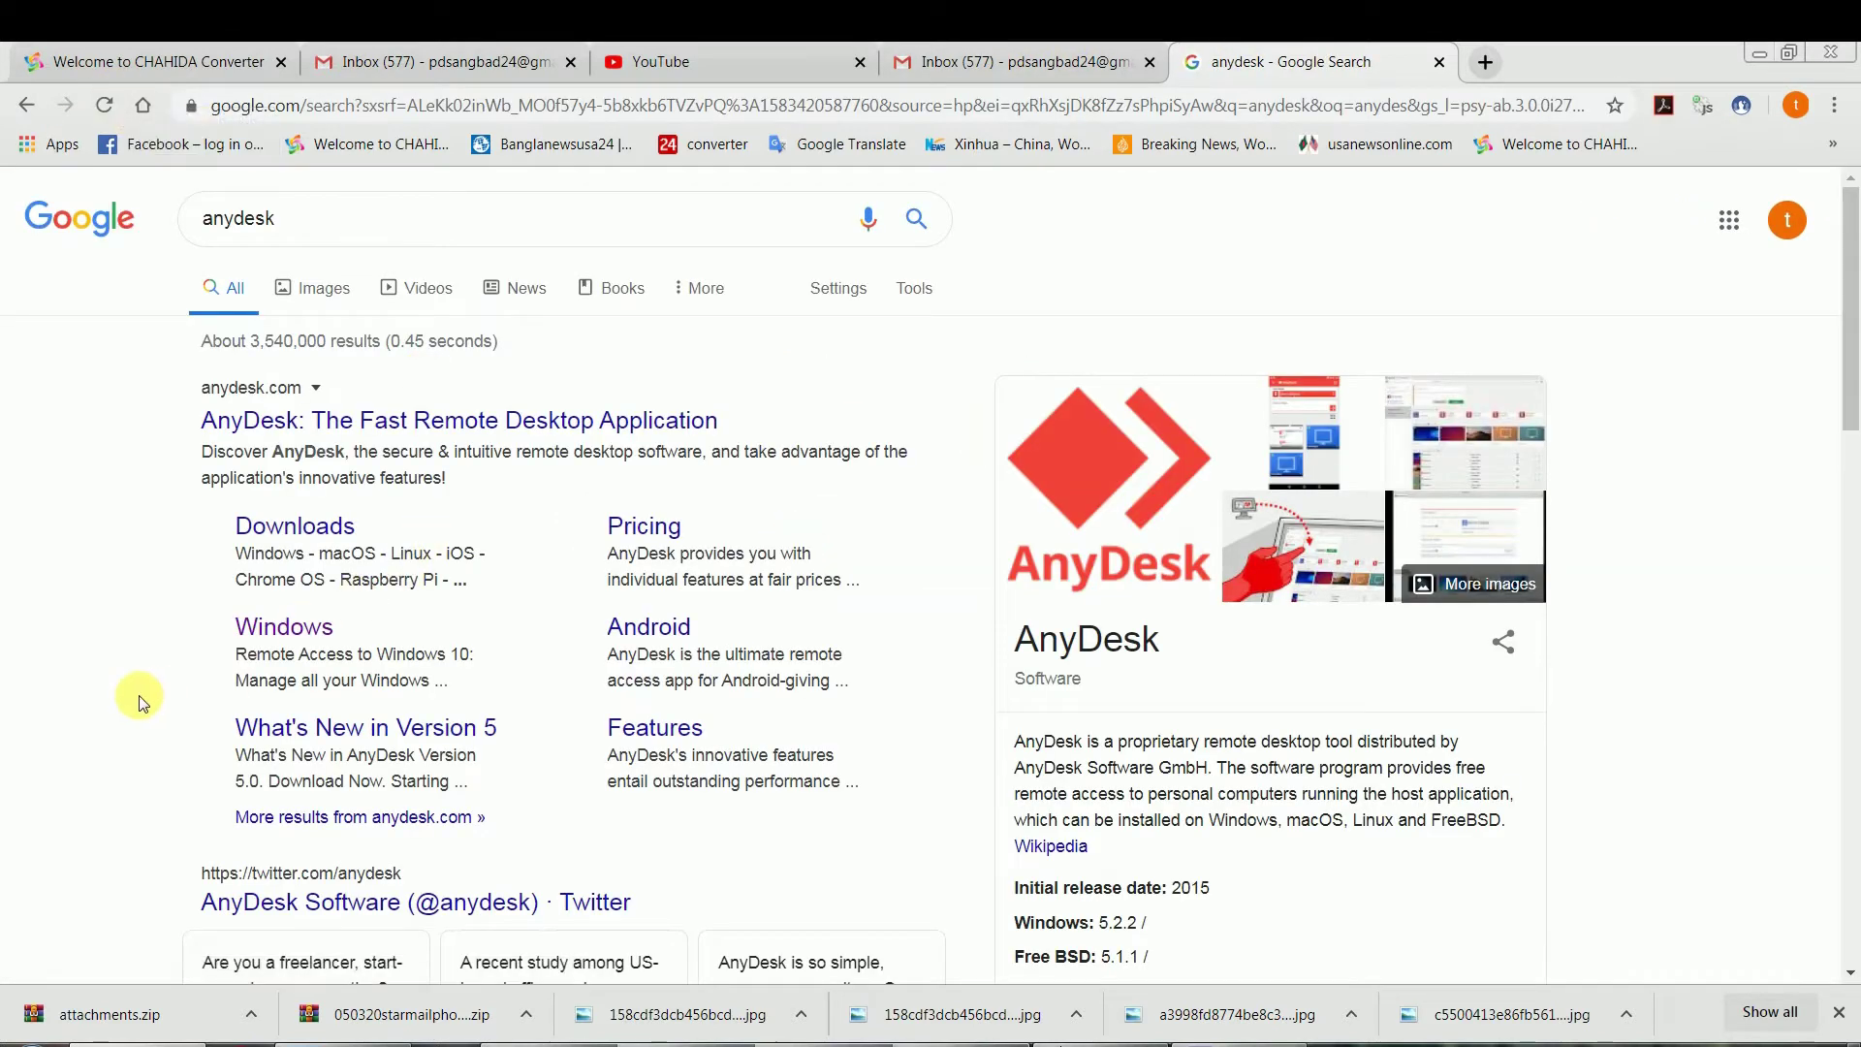
pyautogui.click(280, 536)
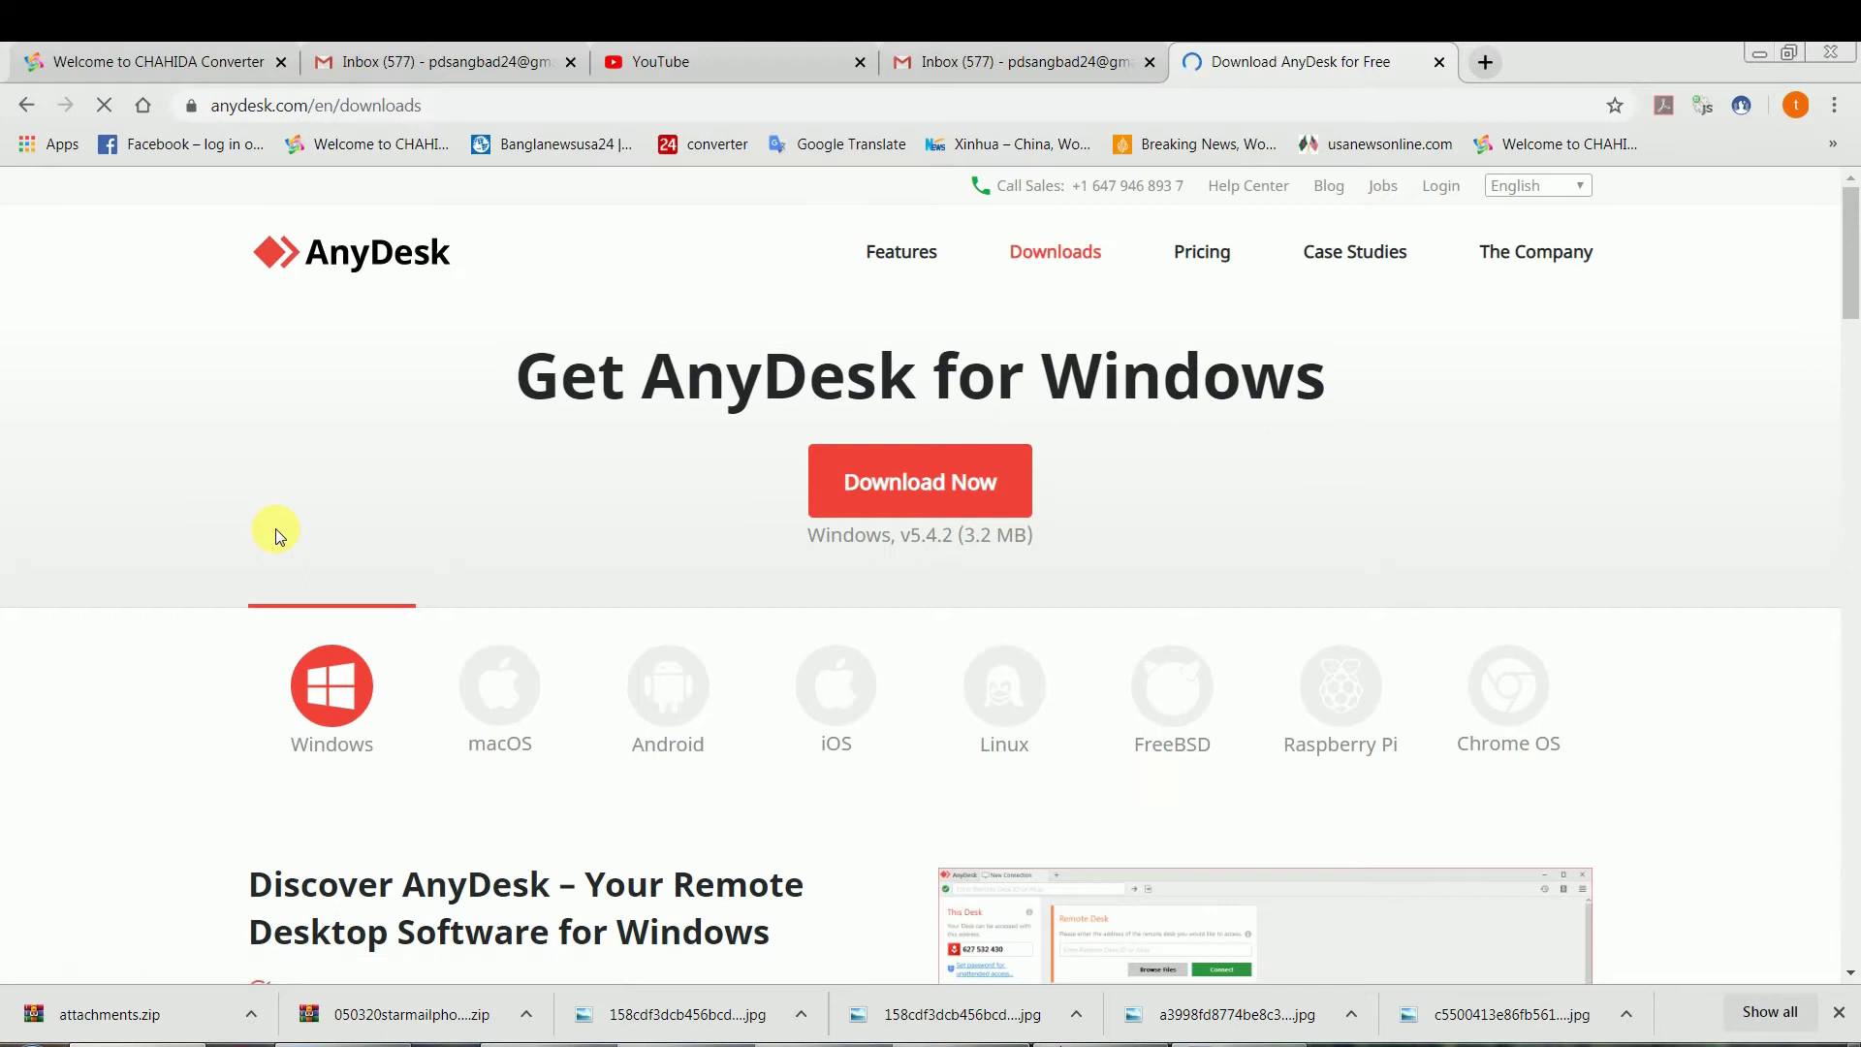
# Download the AnyDesk installer for Windows, retrying until AnyDesk.exe is saved
pyautogui.click(928, 485)
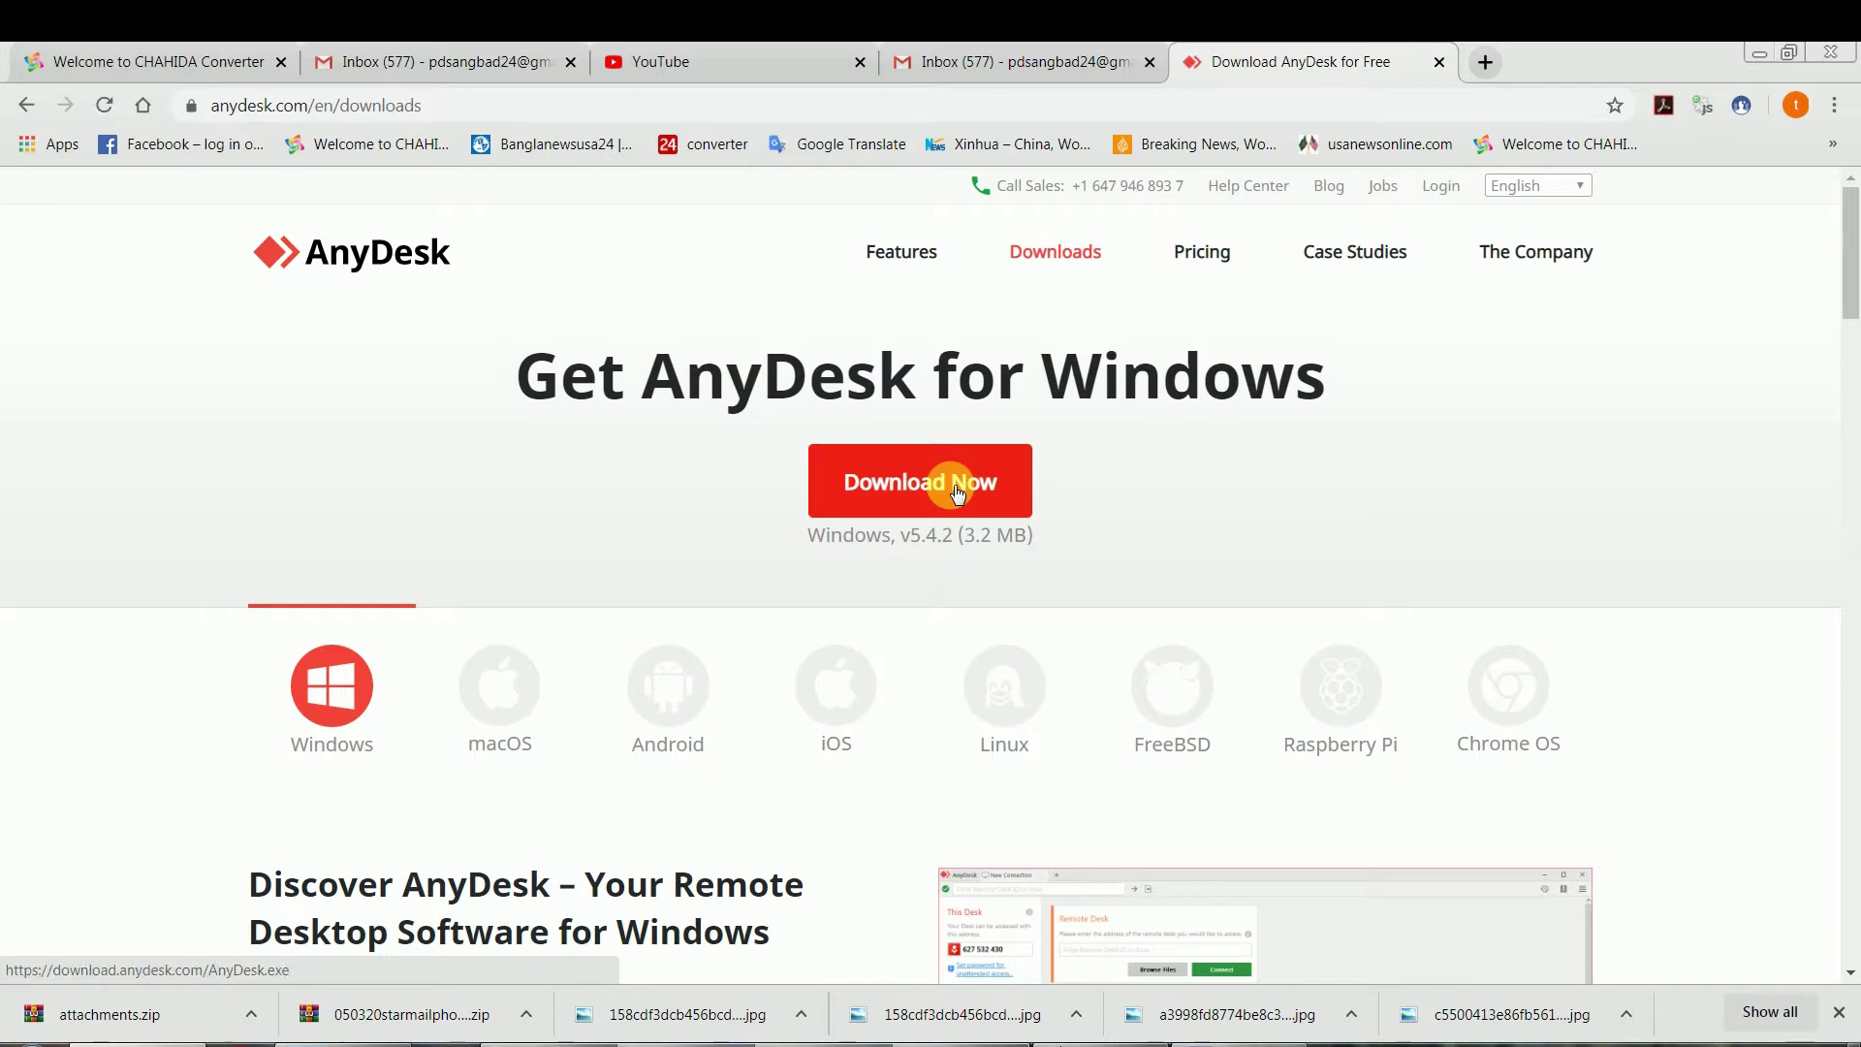
pyautogui.click(957, 490)
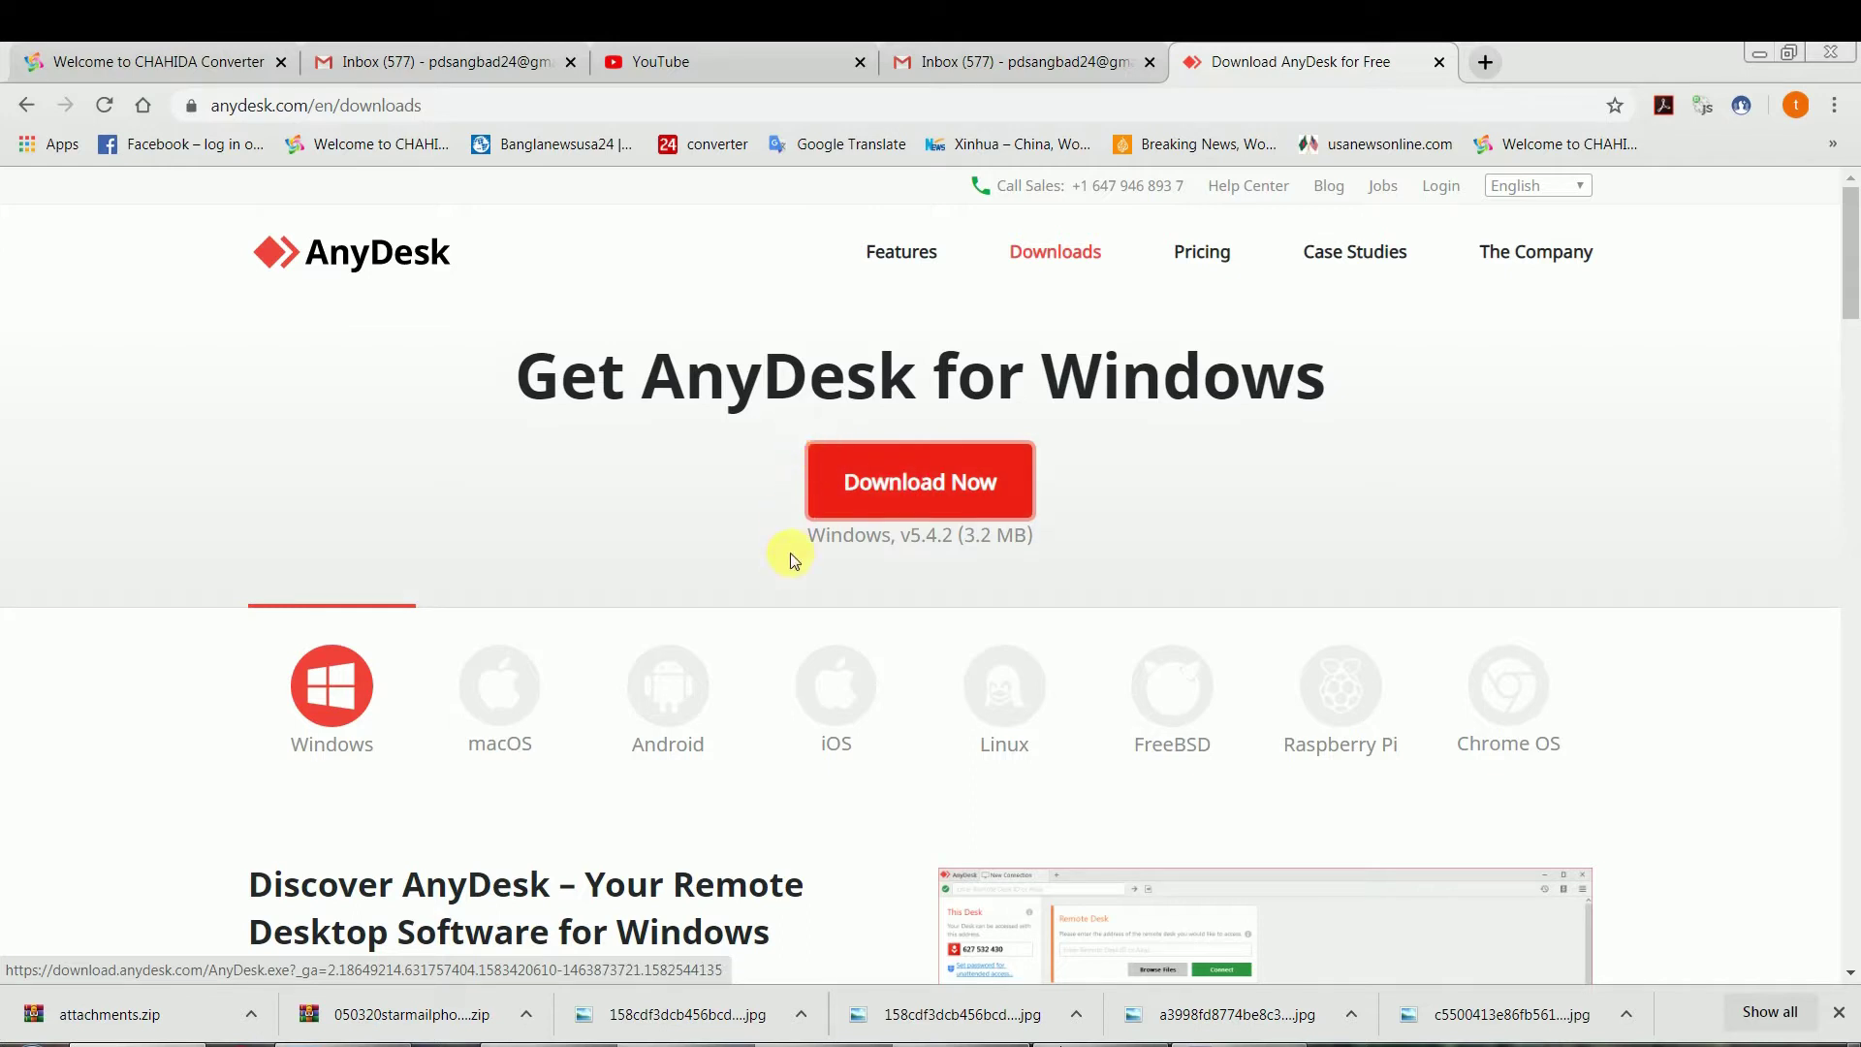
pyautogui.click(917, 503)
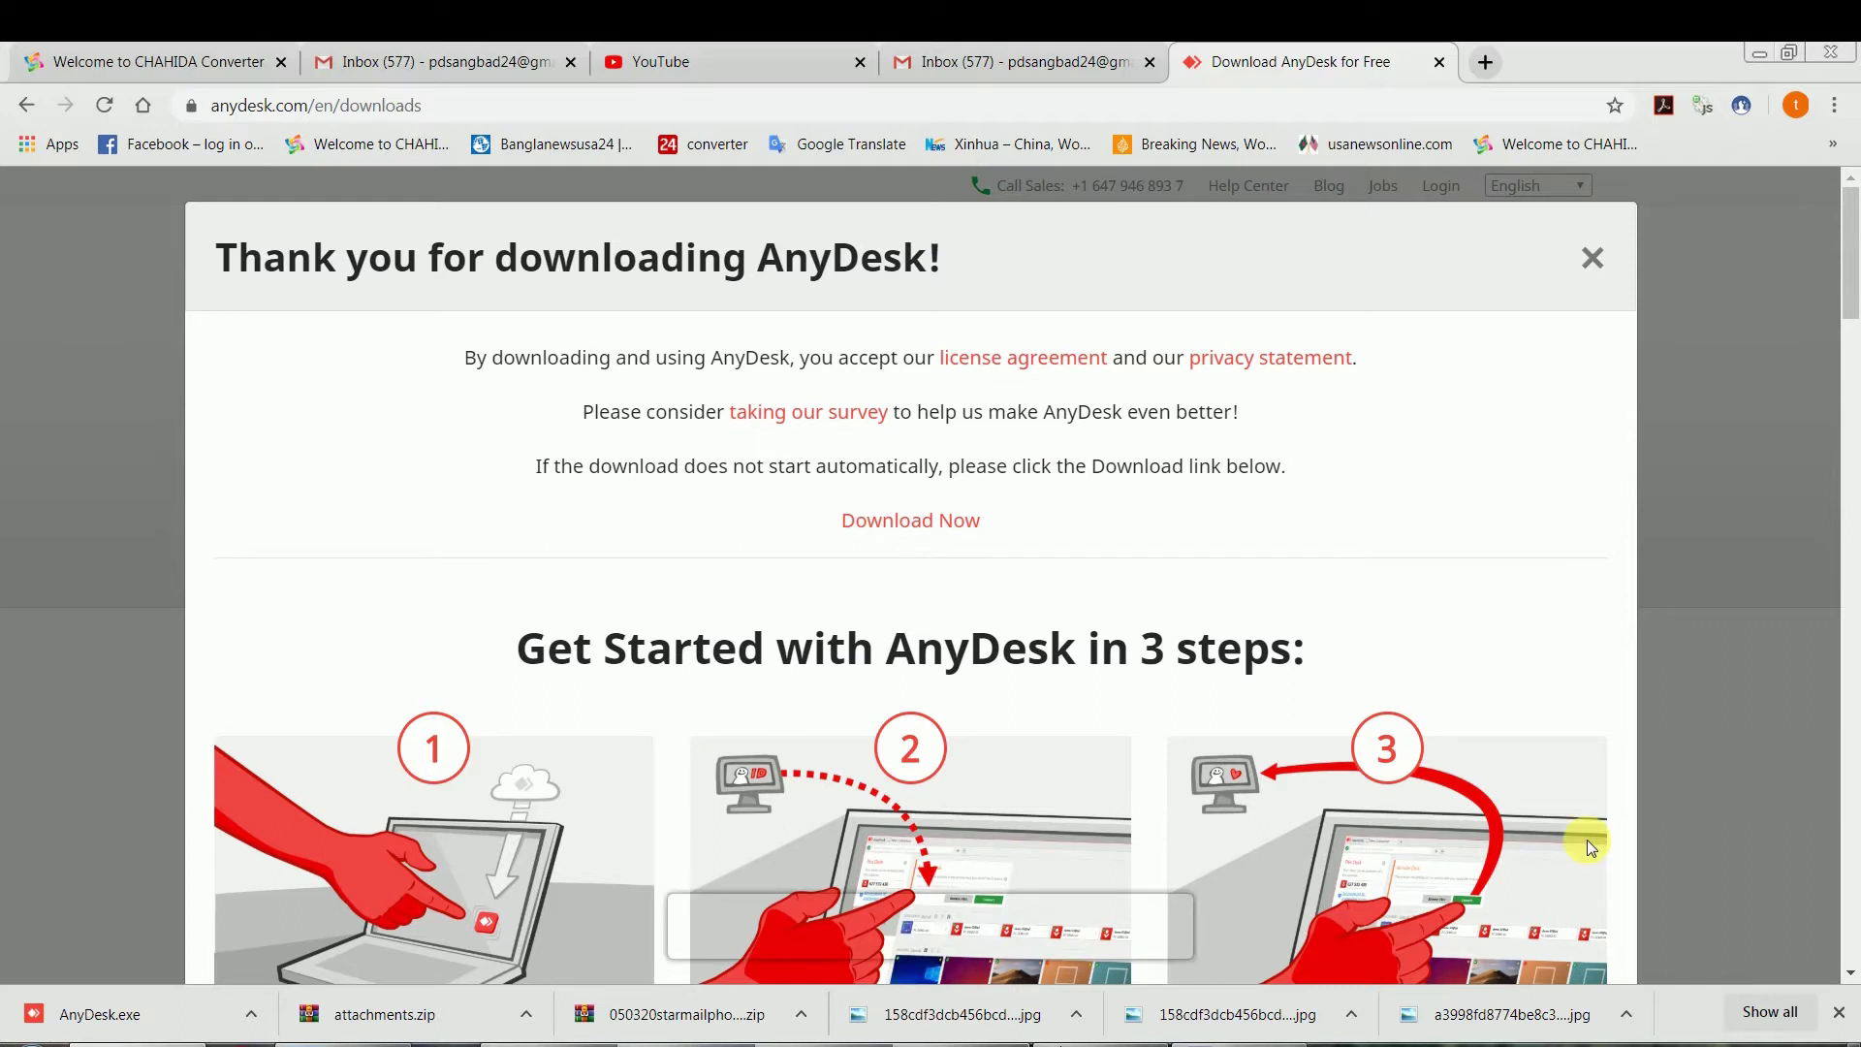
# Show the downloaded AnyDesk.exe in its folder and run it as administrator
pyautogui.click(251, 1014)
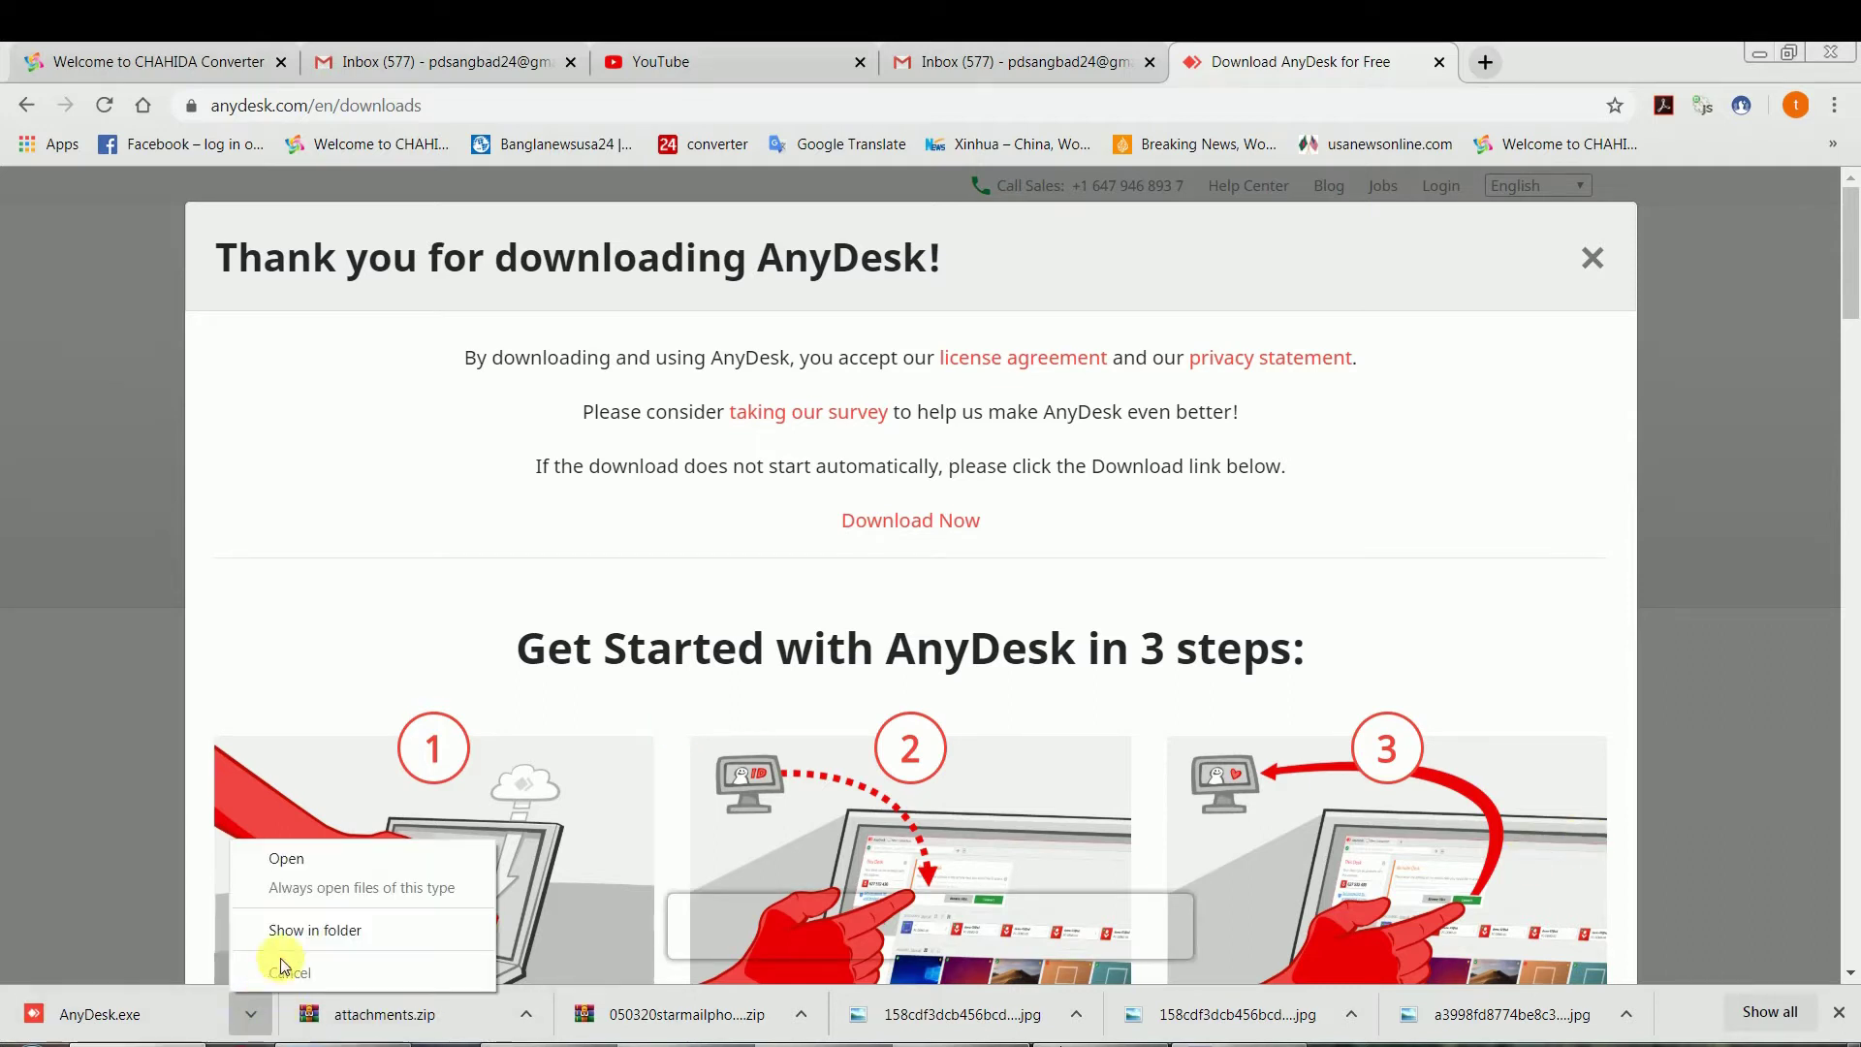
pyautogui.click(295, 930)
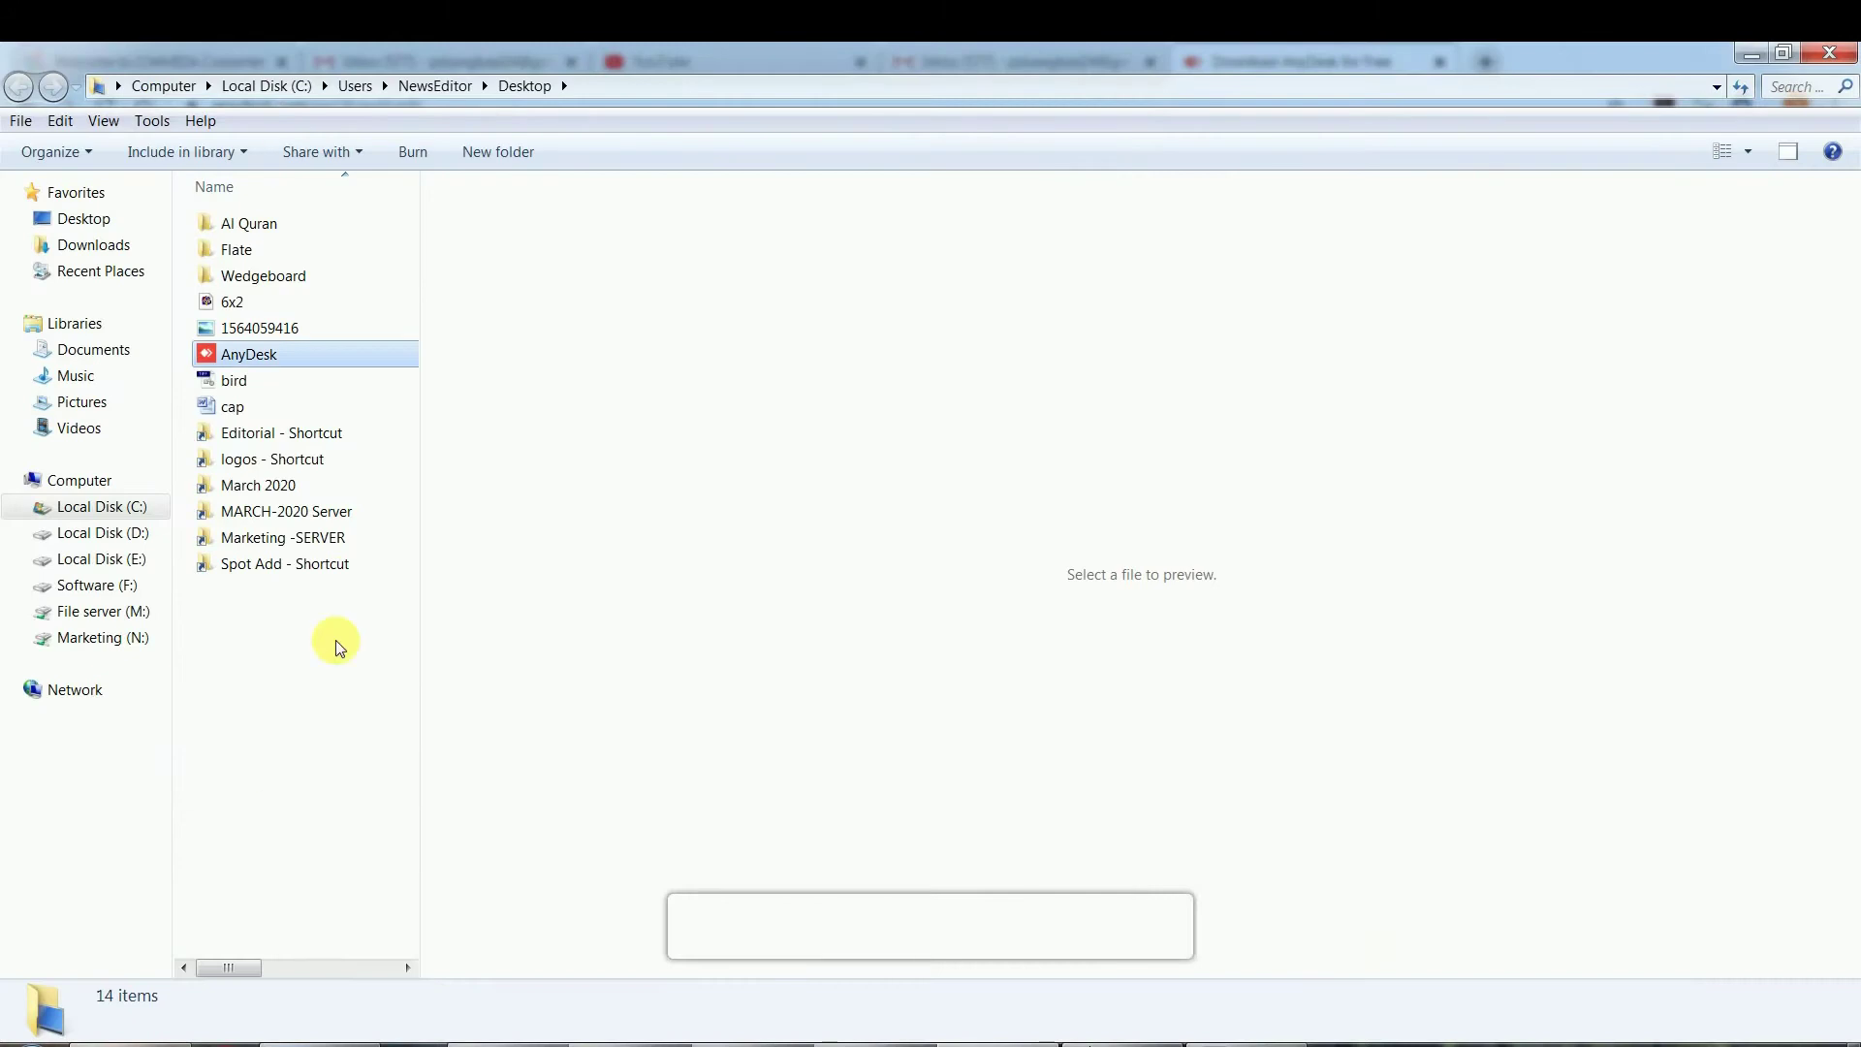
pyautogui.rightClick(243, 355)
pyautogui.click(301, 392)
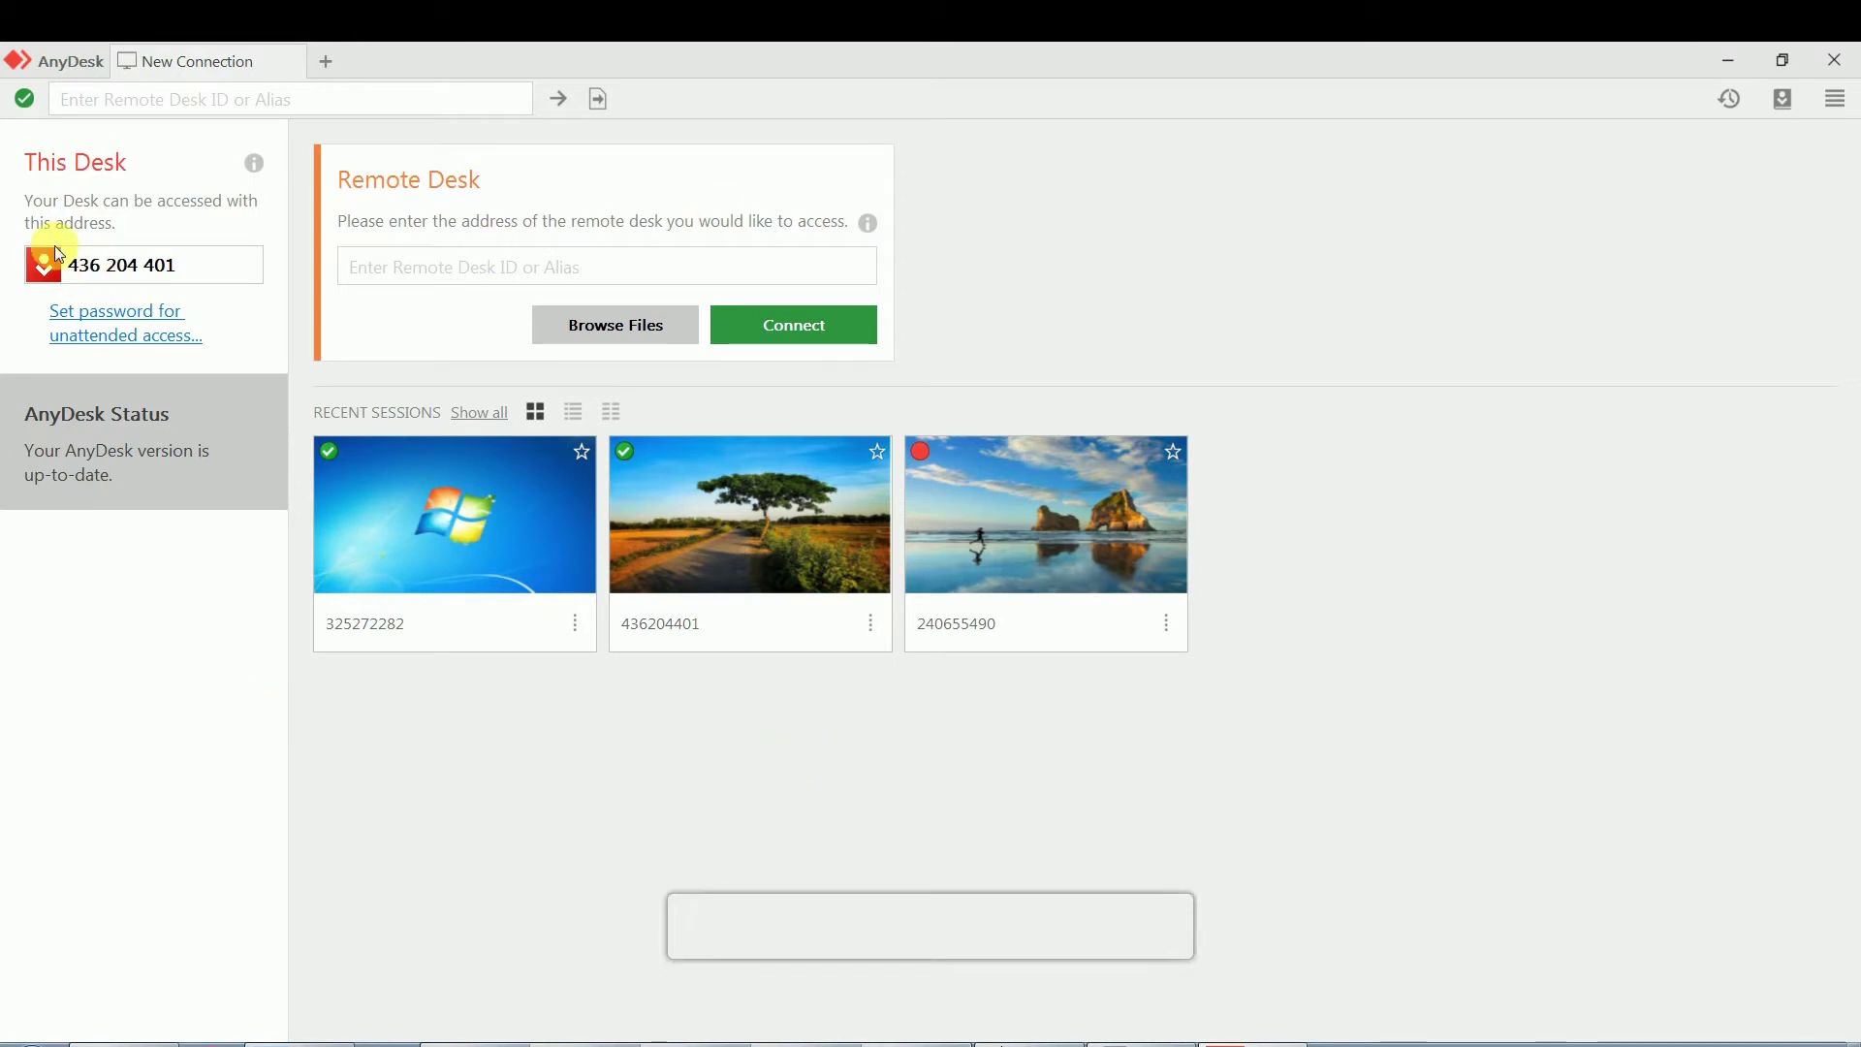
# Enter '32' in the Remote Desk field and connect to the suggested recent remote desk
pyautogui.click(376, 272)
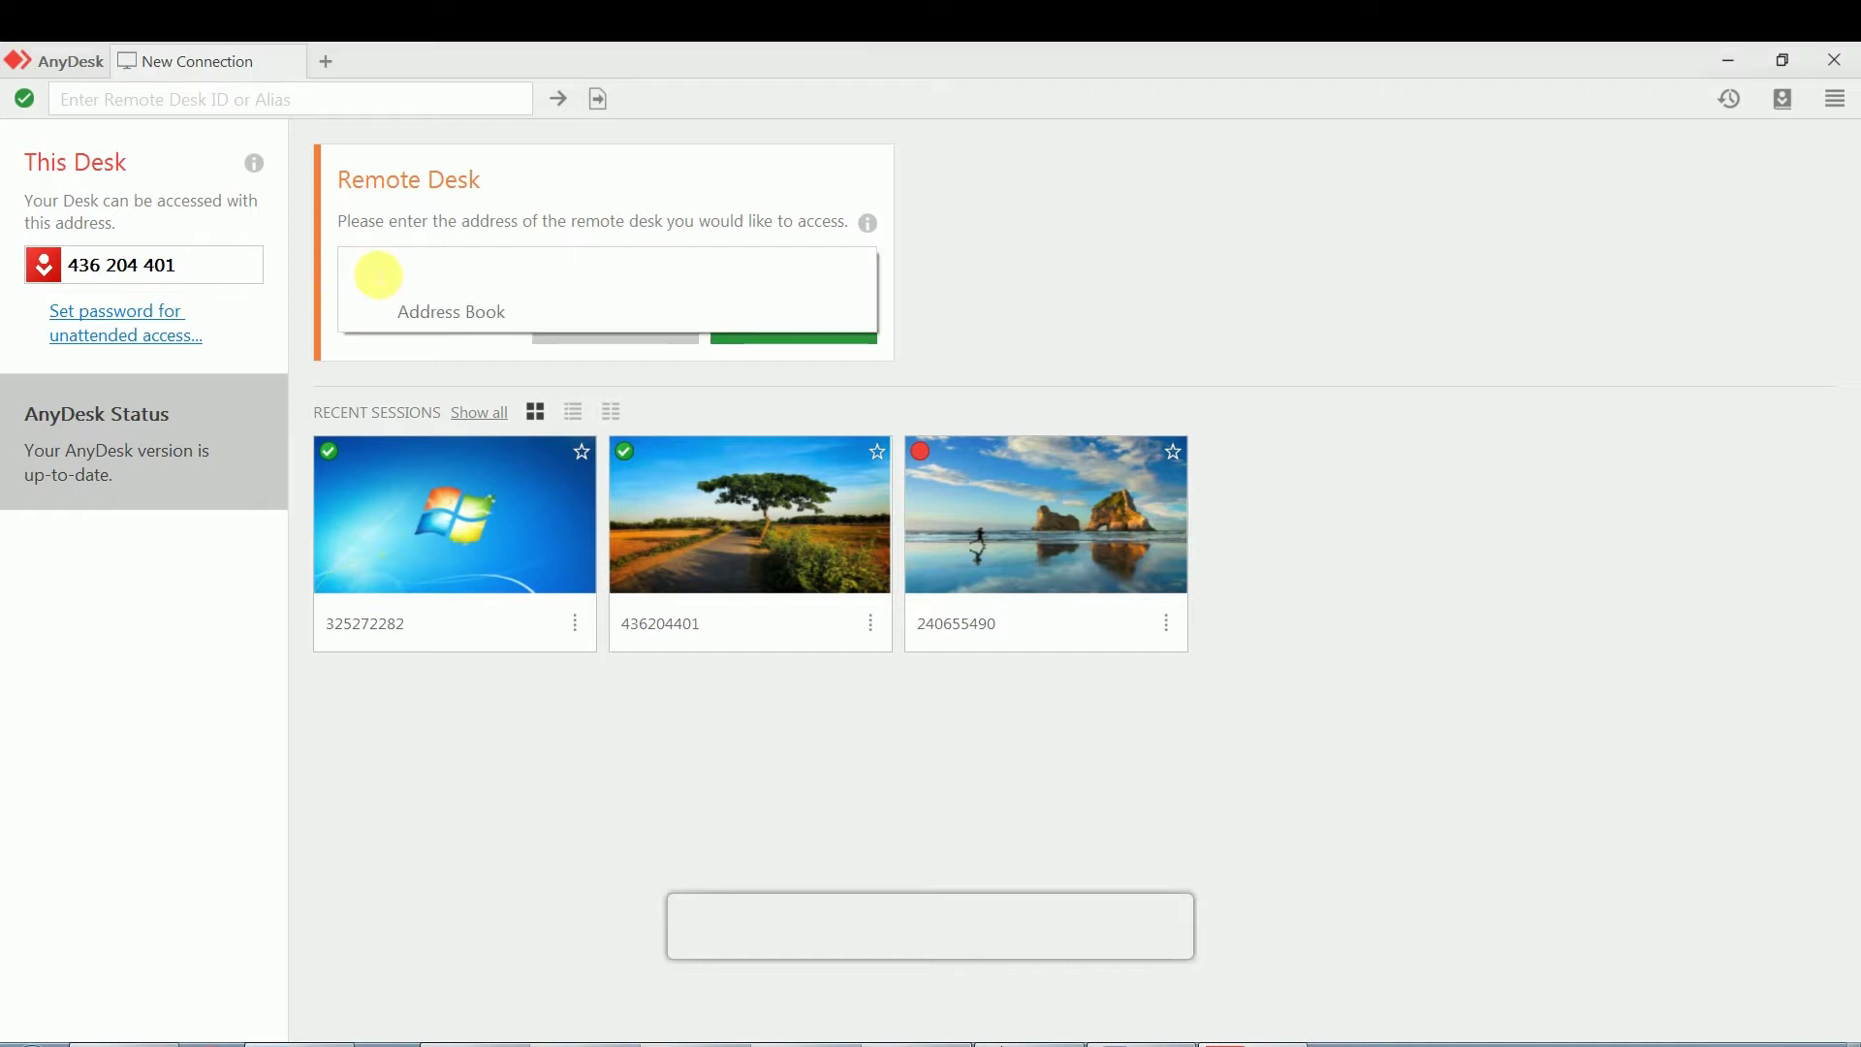
pyautogui.click(247, 764)
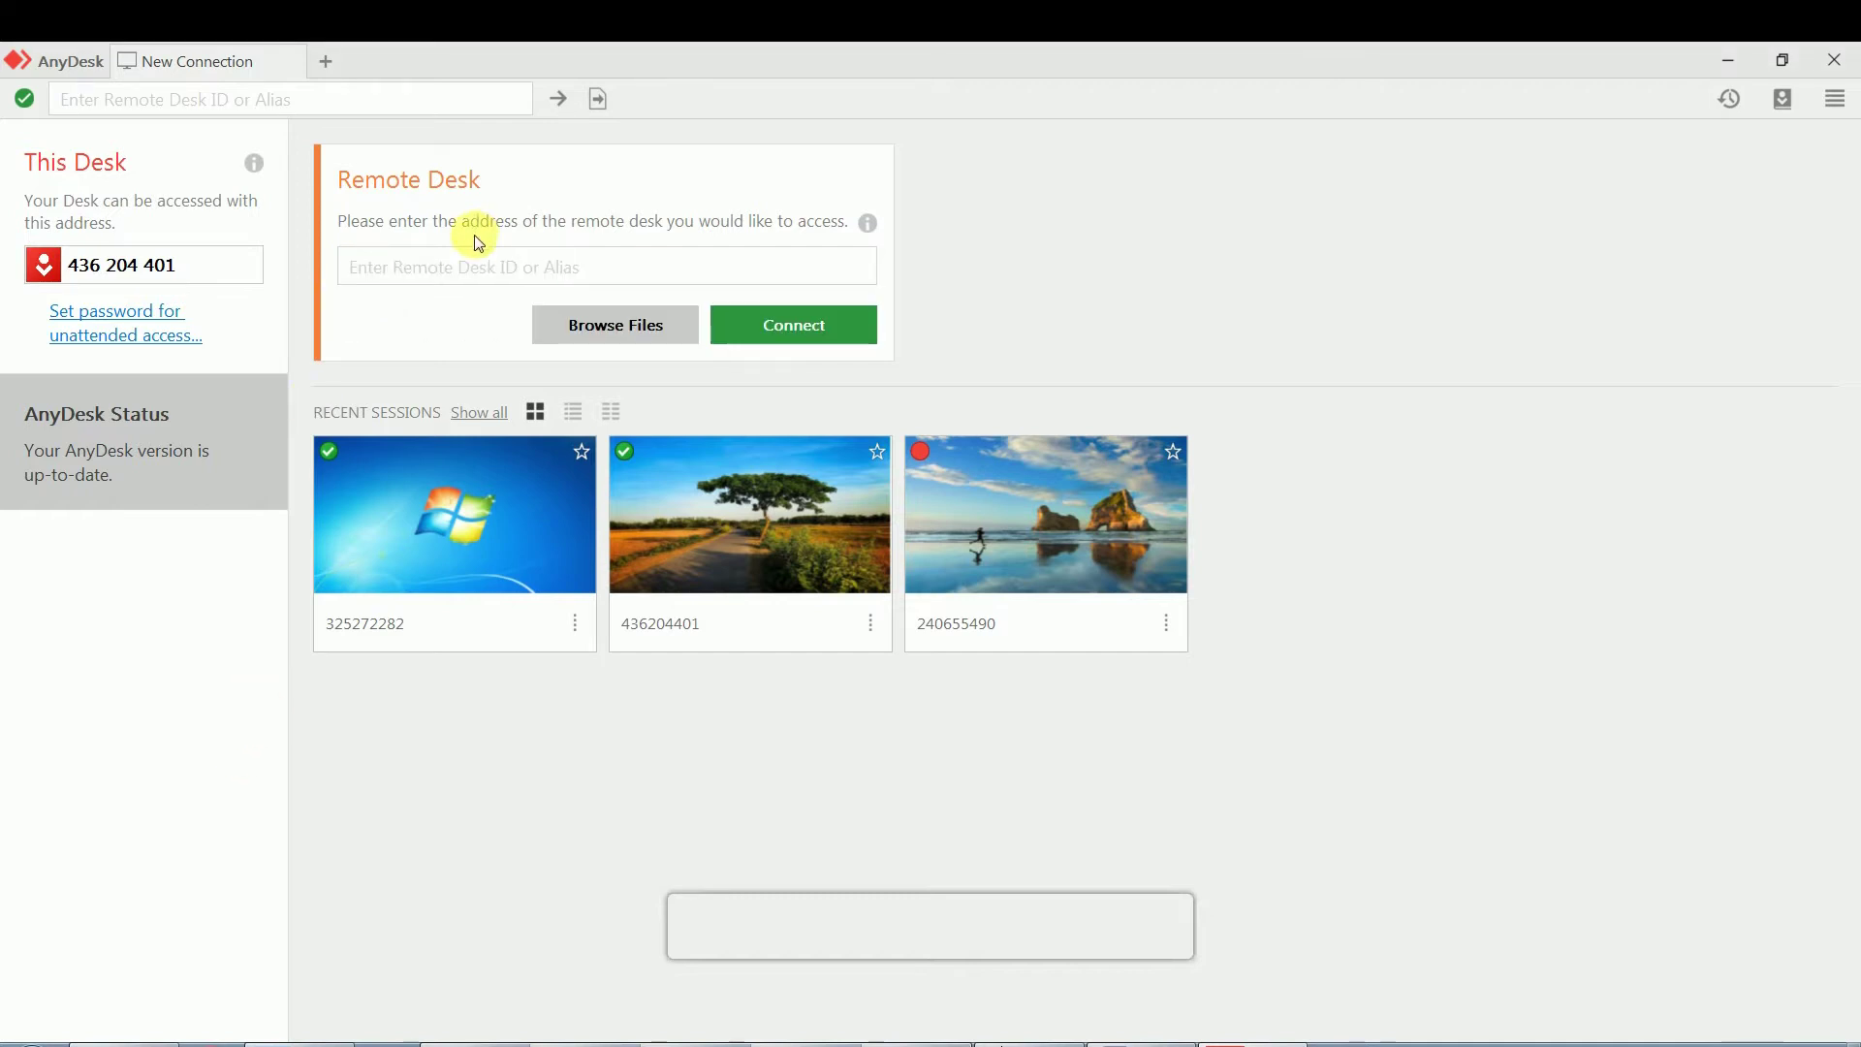
pyautogui.click(467, 260)
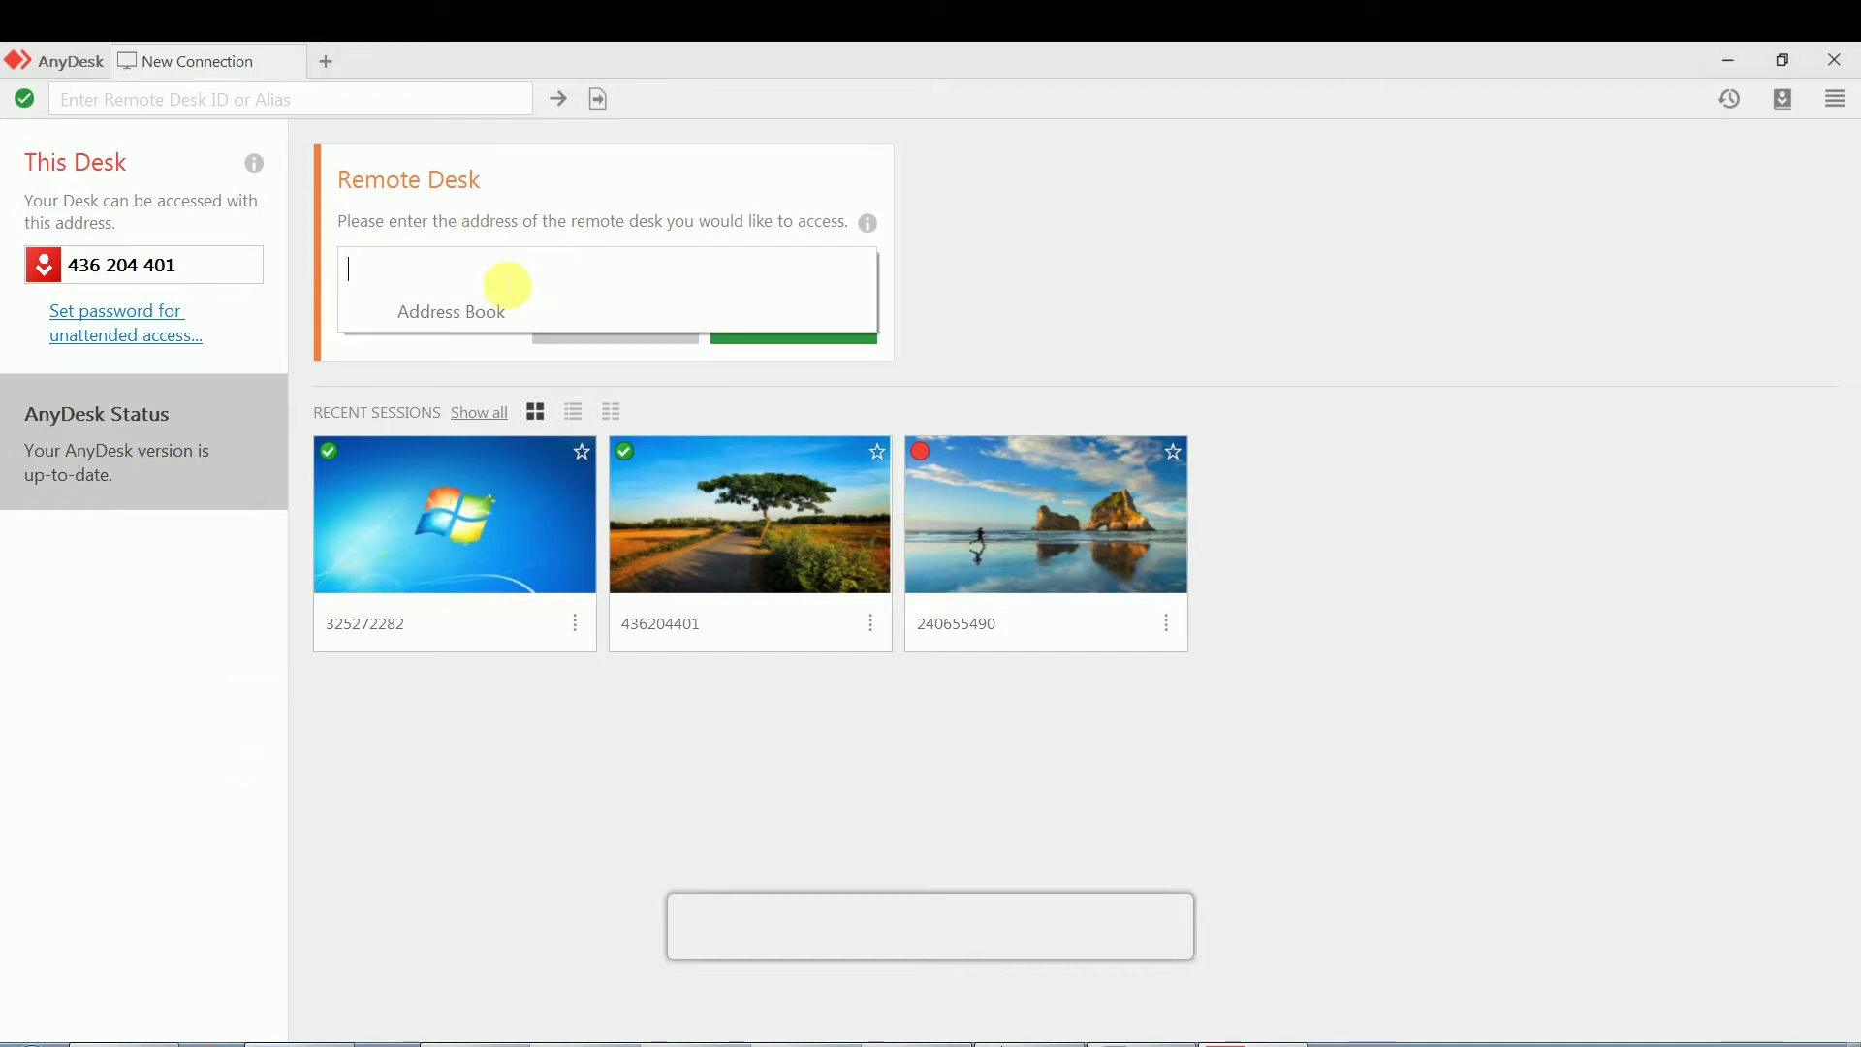
pyautogui.write('32')
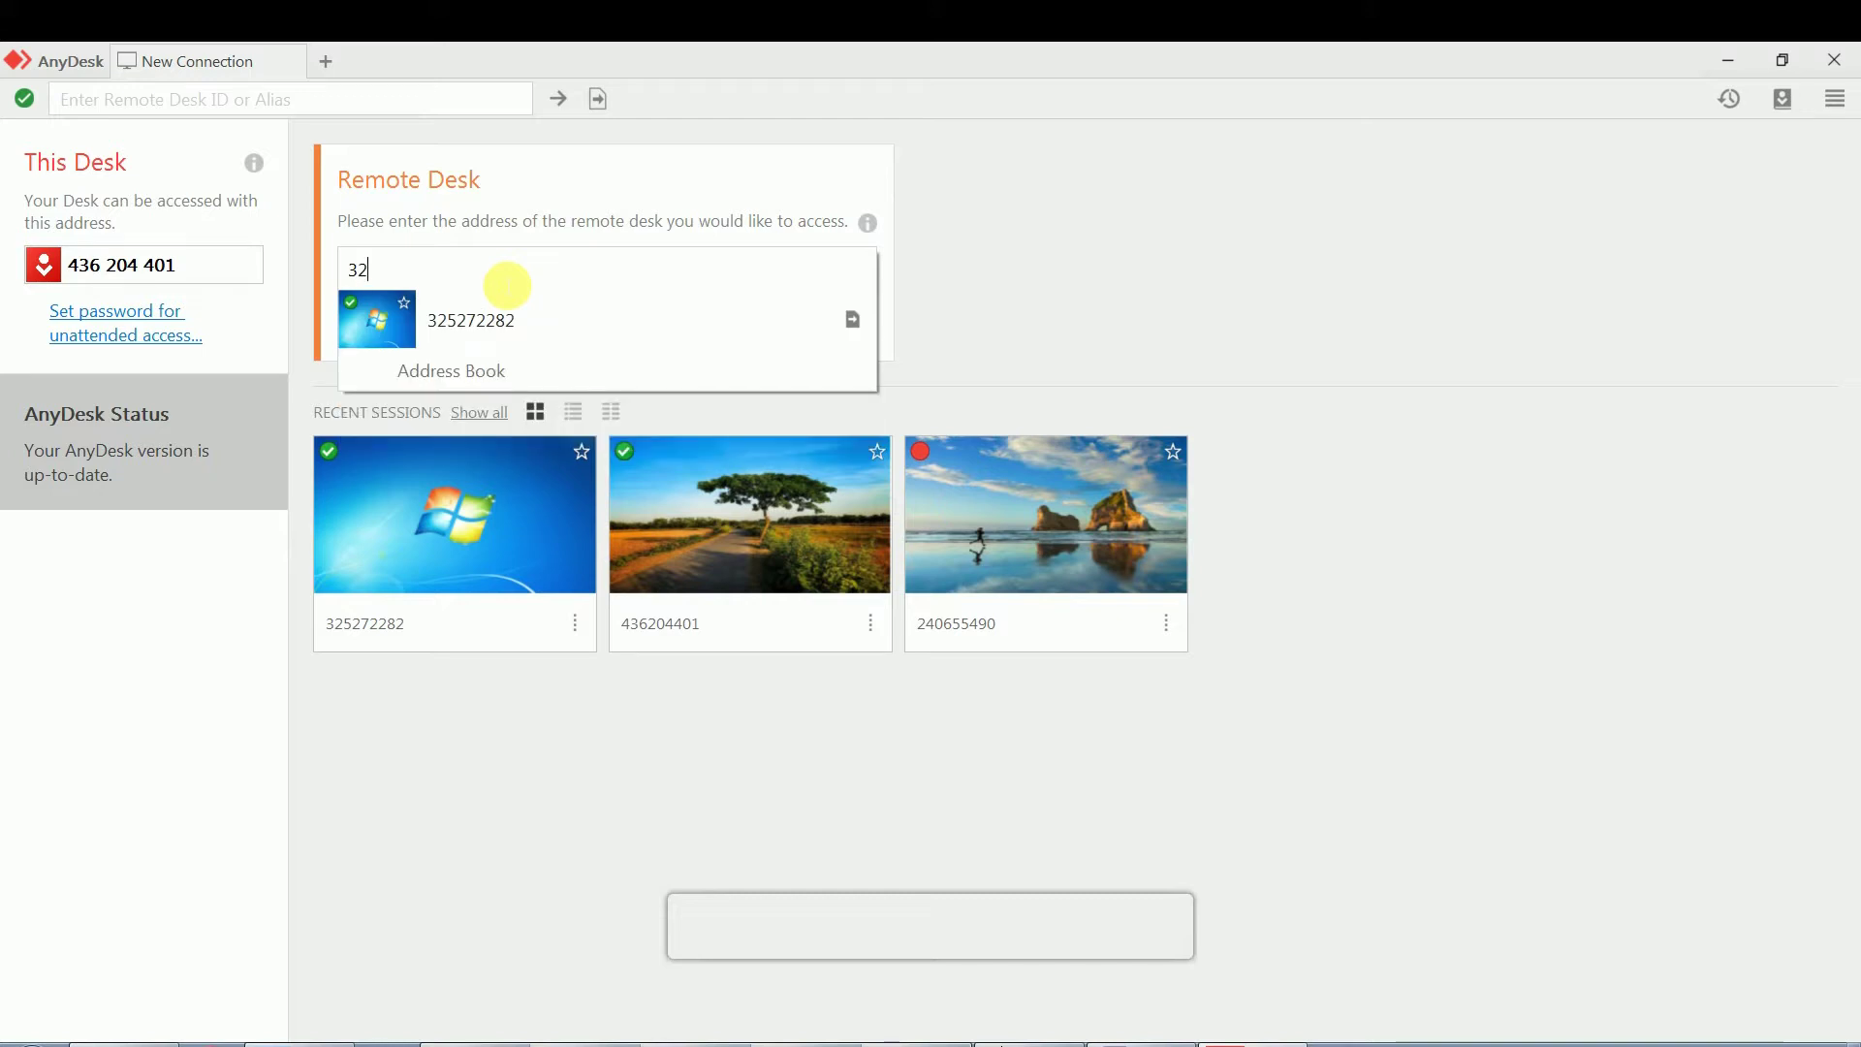
pyautogui.click(474, 818)
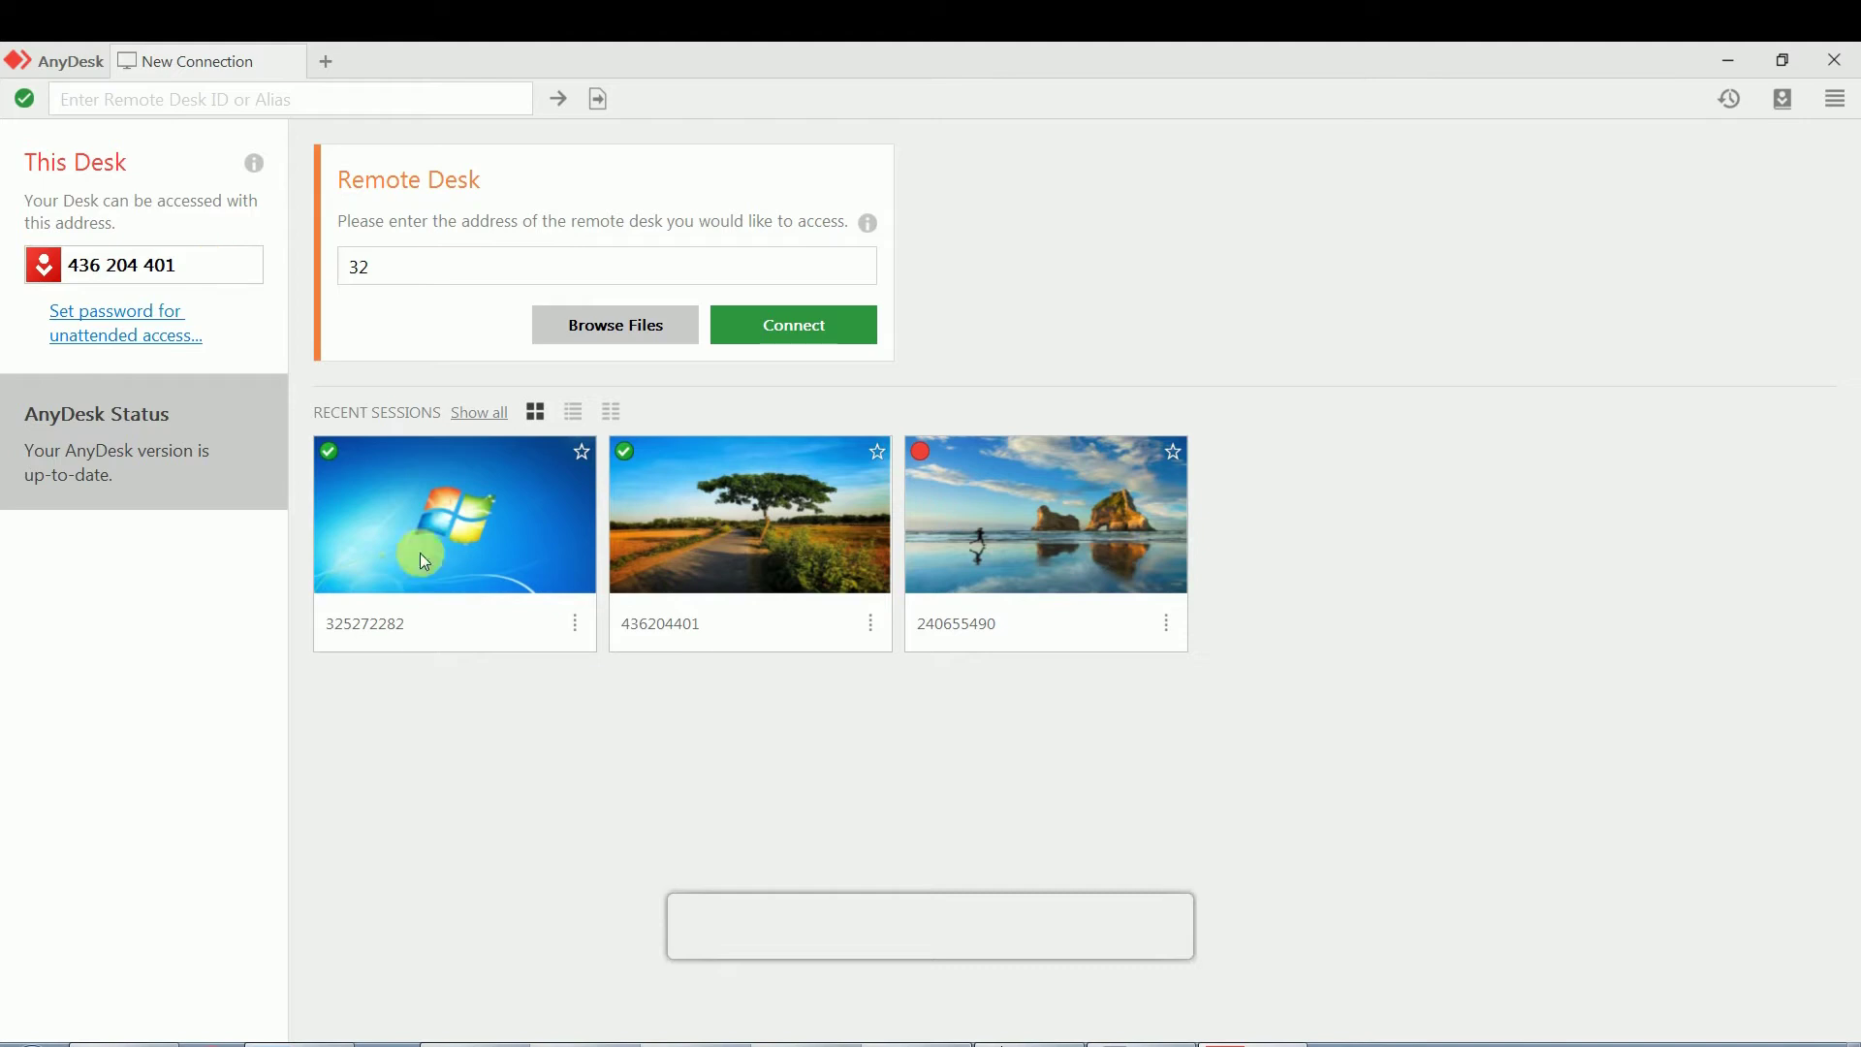
pyautogui.click(458, 275)
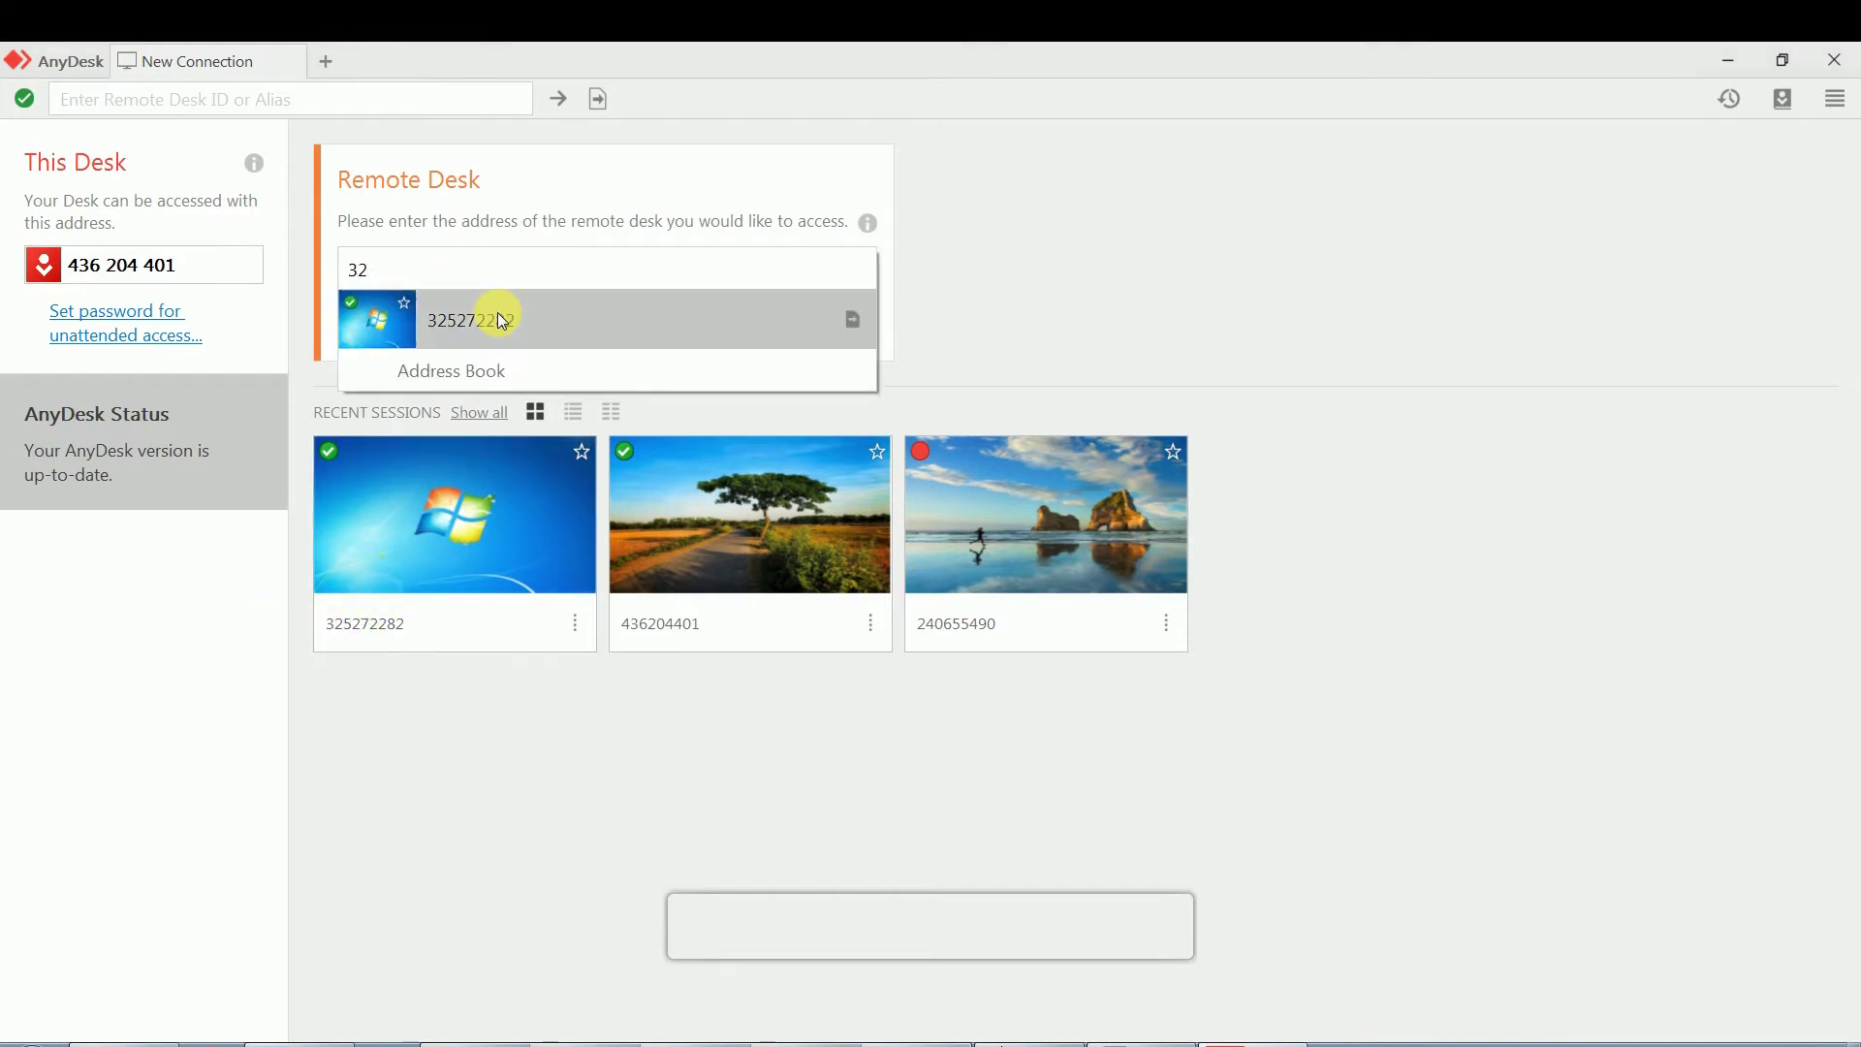
pyautogui.click(498, 316)
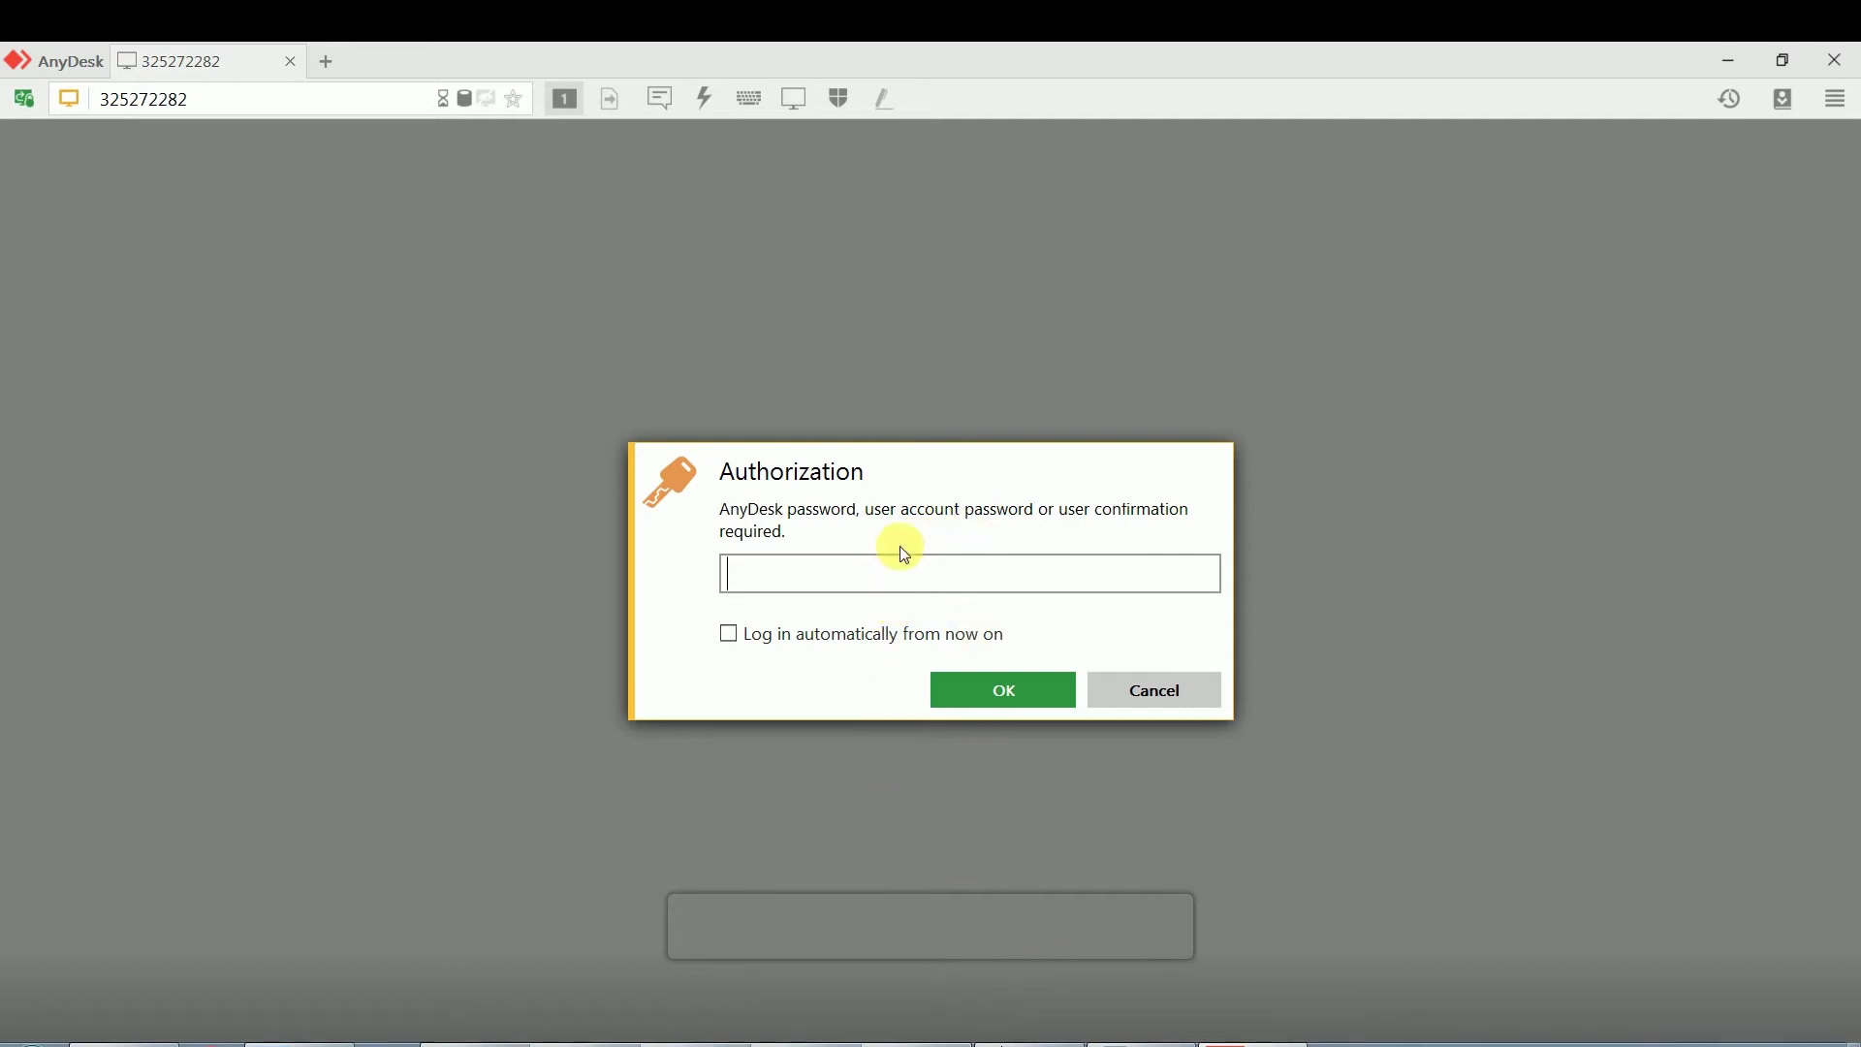
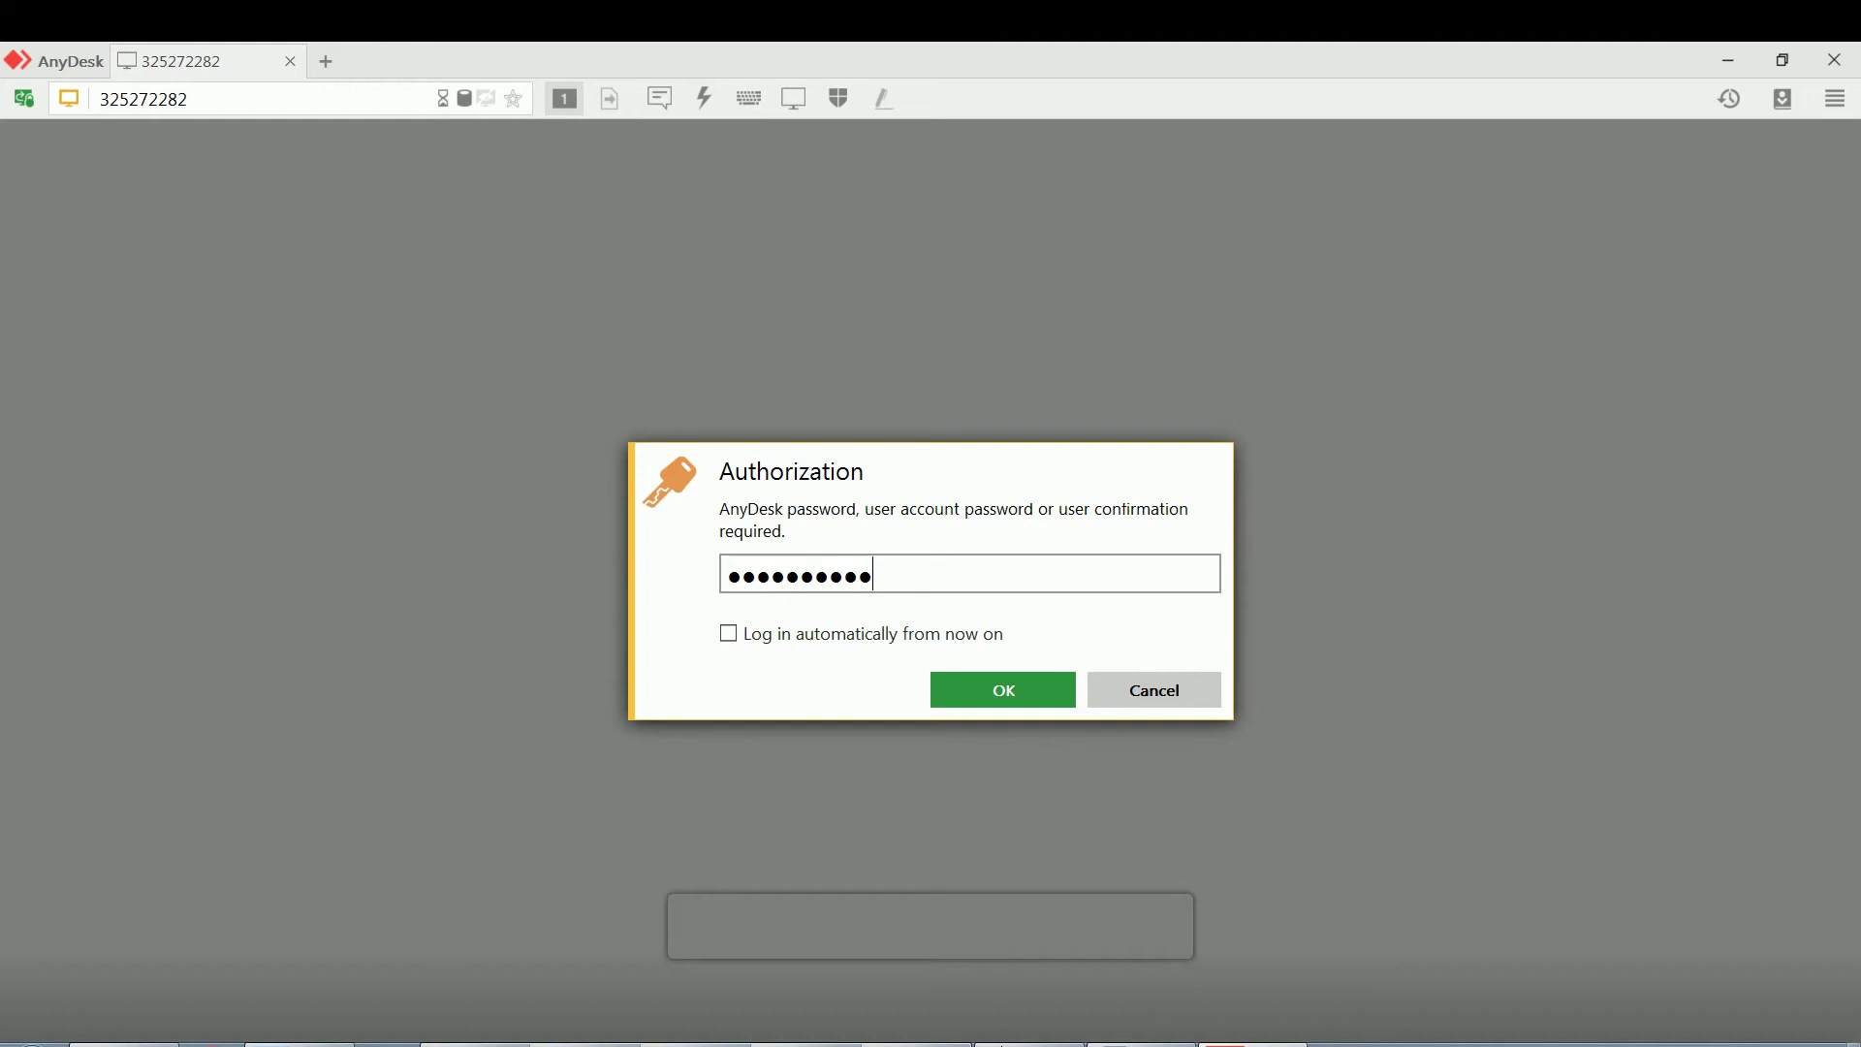
# Enter the remote desk's password in the Authorization dialog and confirm it
pyautogui.click(976, 697)
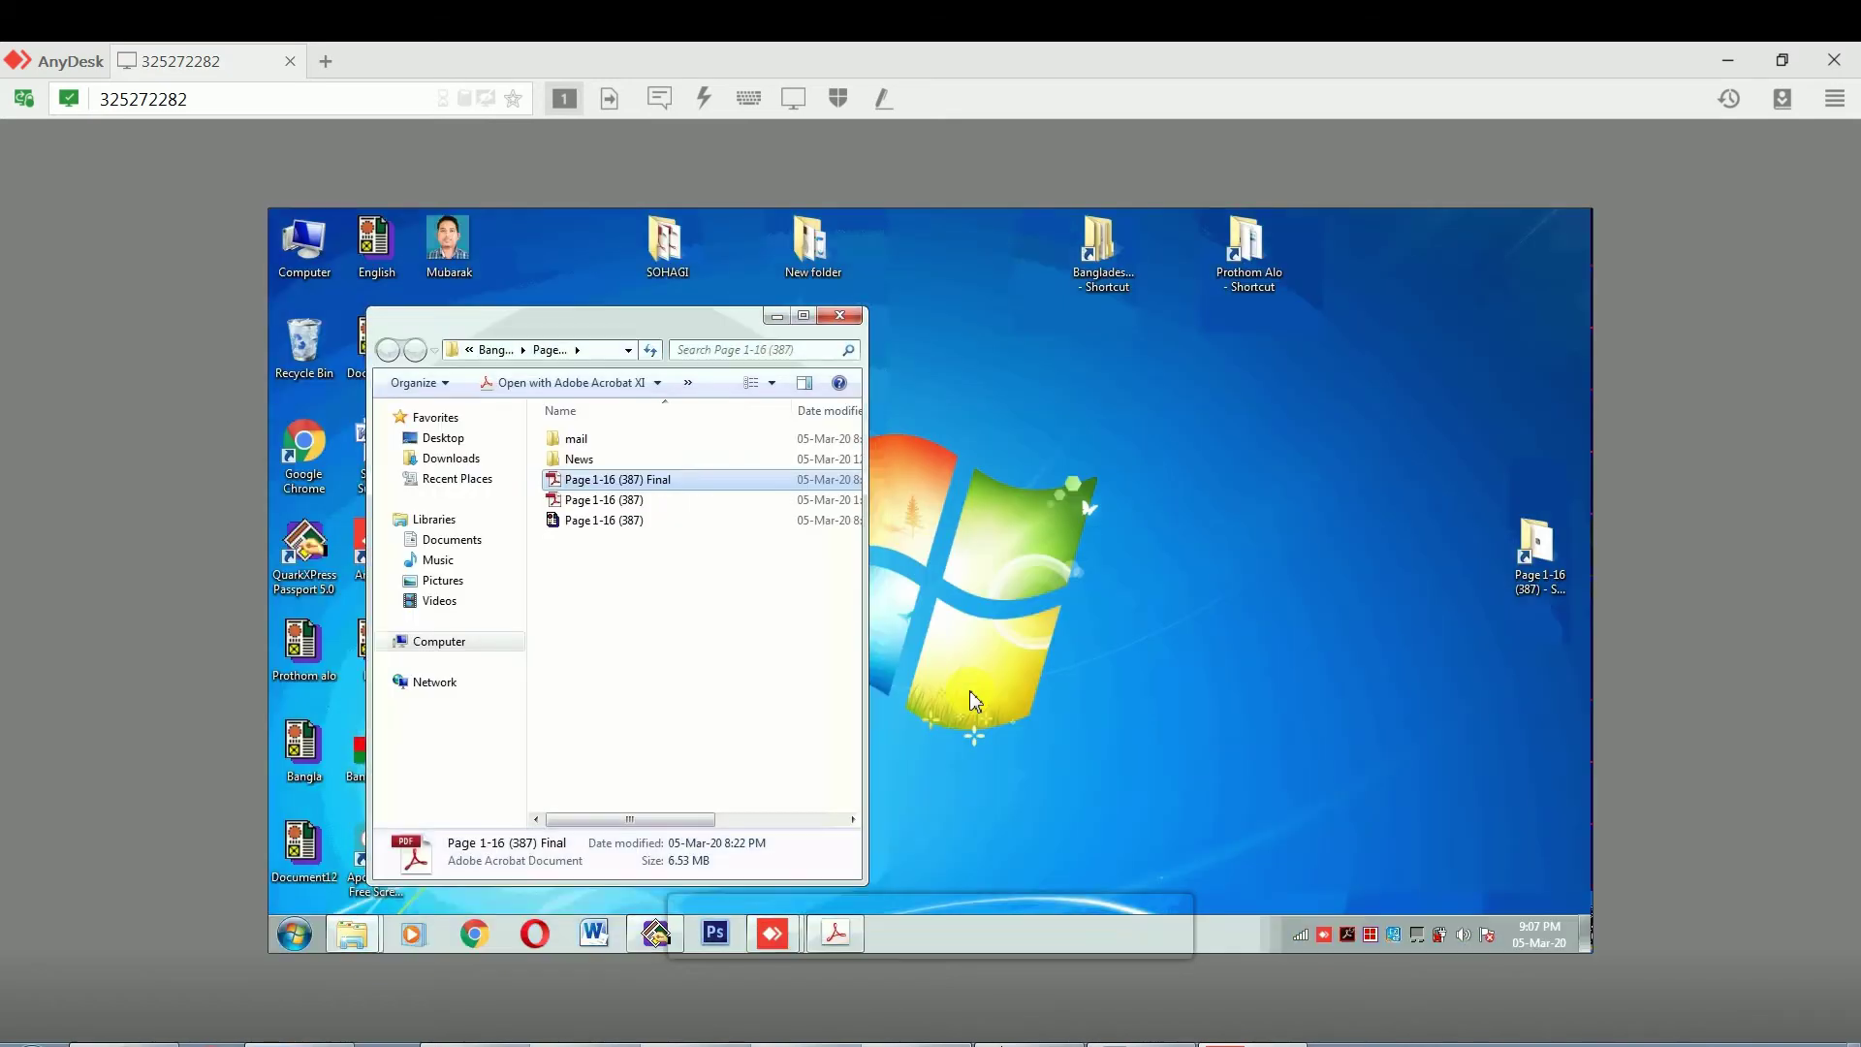
# Close the open file window and the Acrobat window on the remote desktop
pyautogui.click(835, 324)
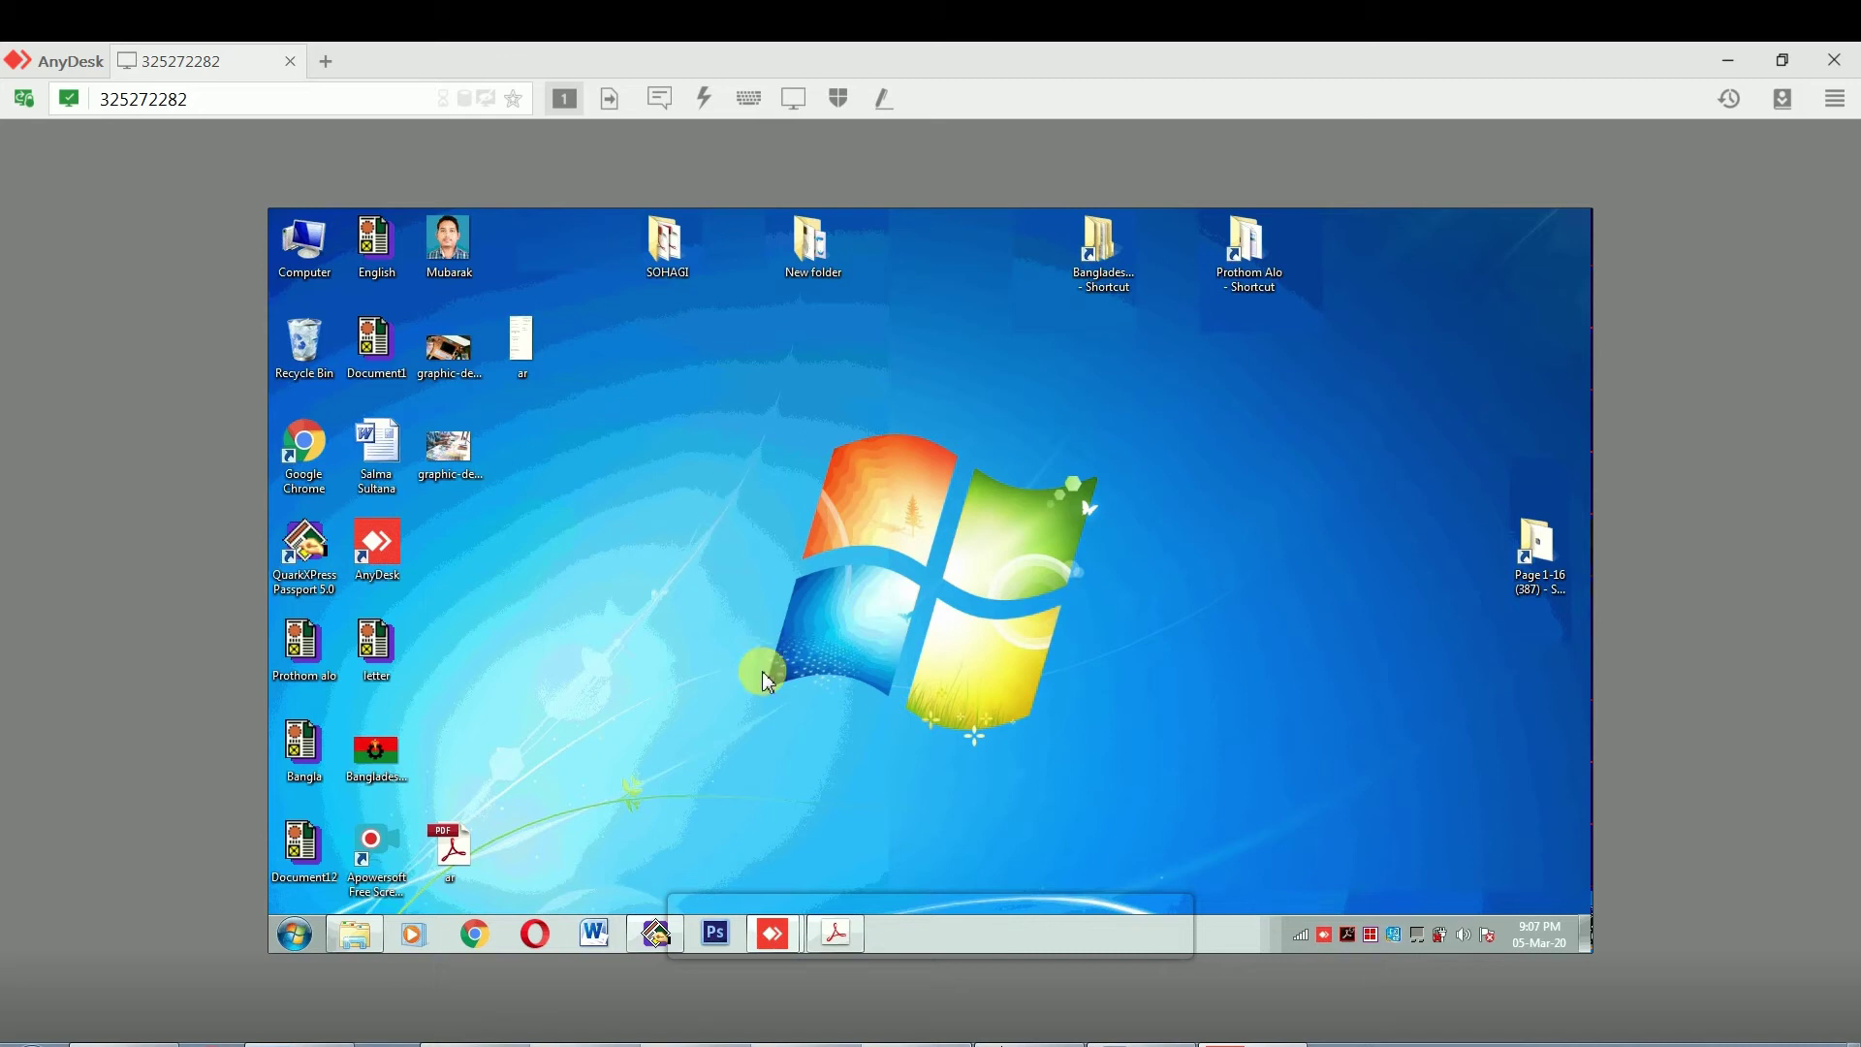
pyautogui.click(288, 938)
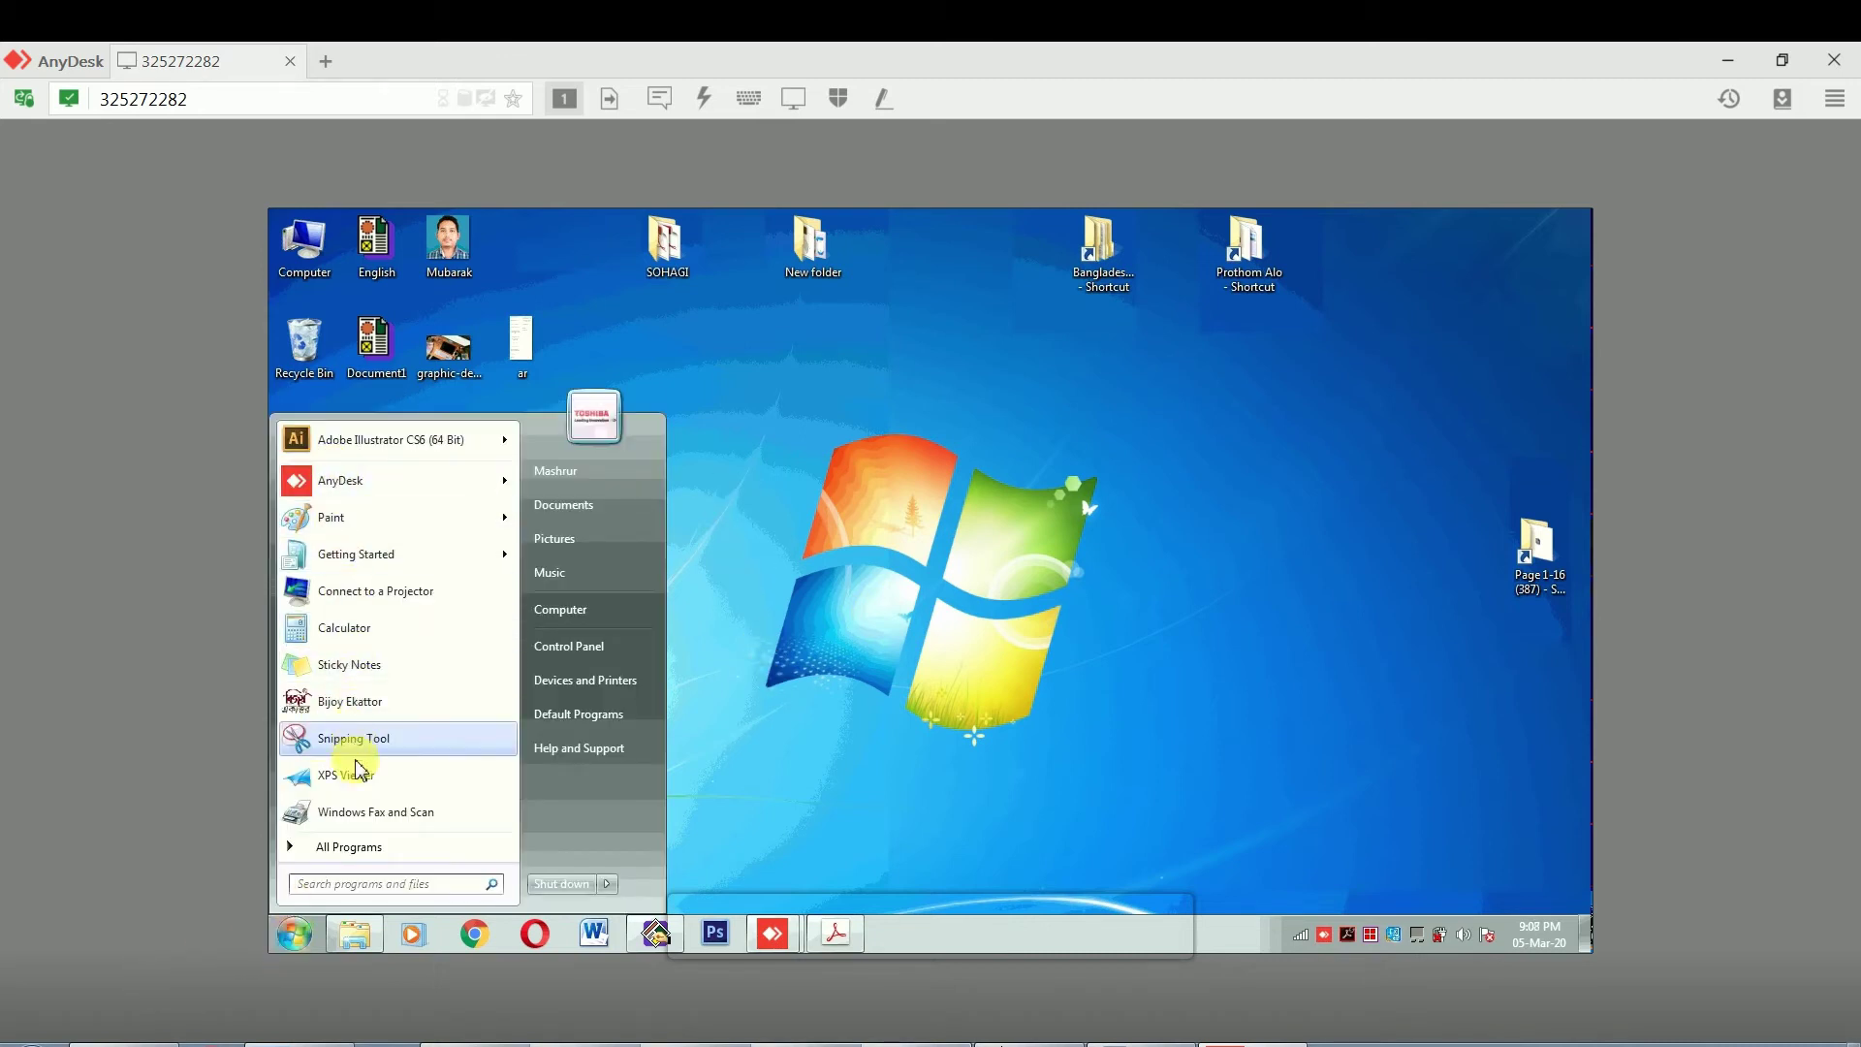
pyautogui.click(354, 849)
pyautogui.click(354, 850)
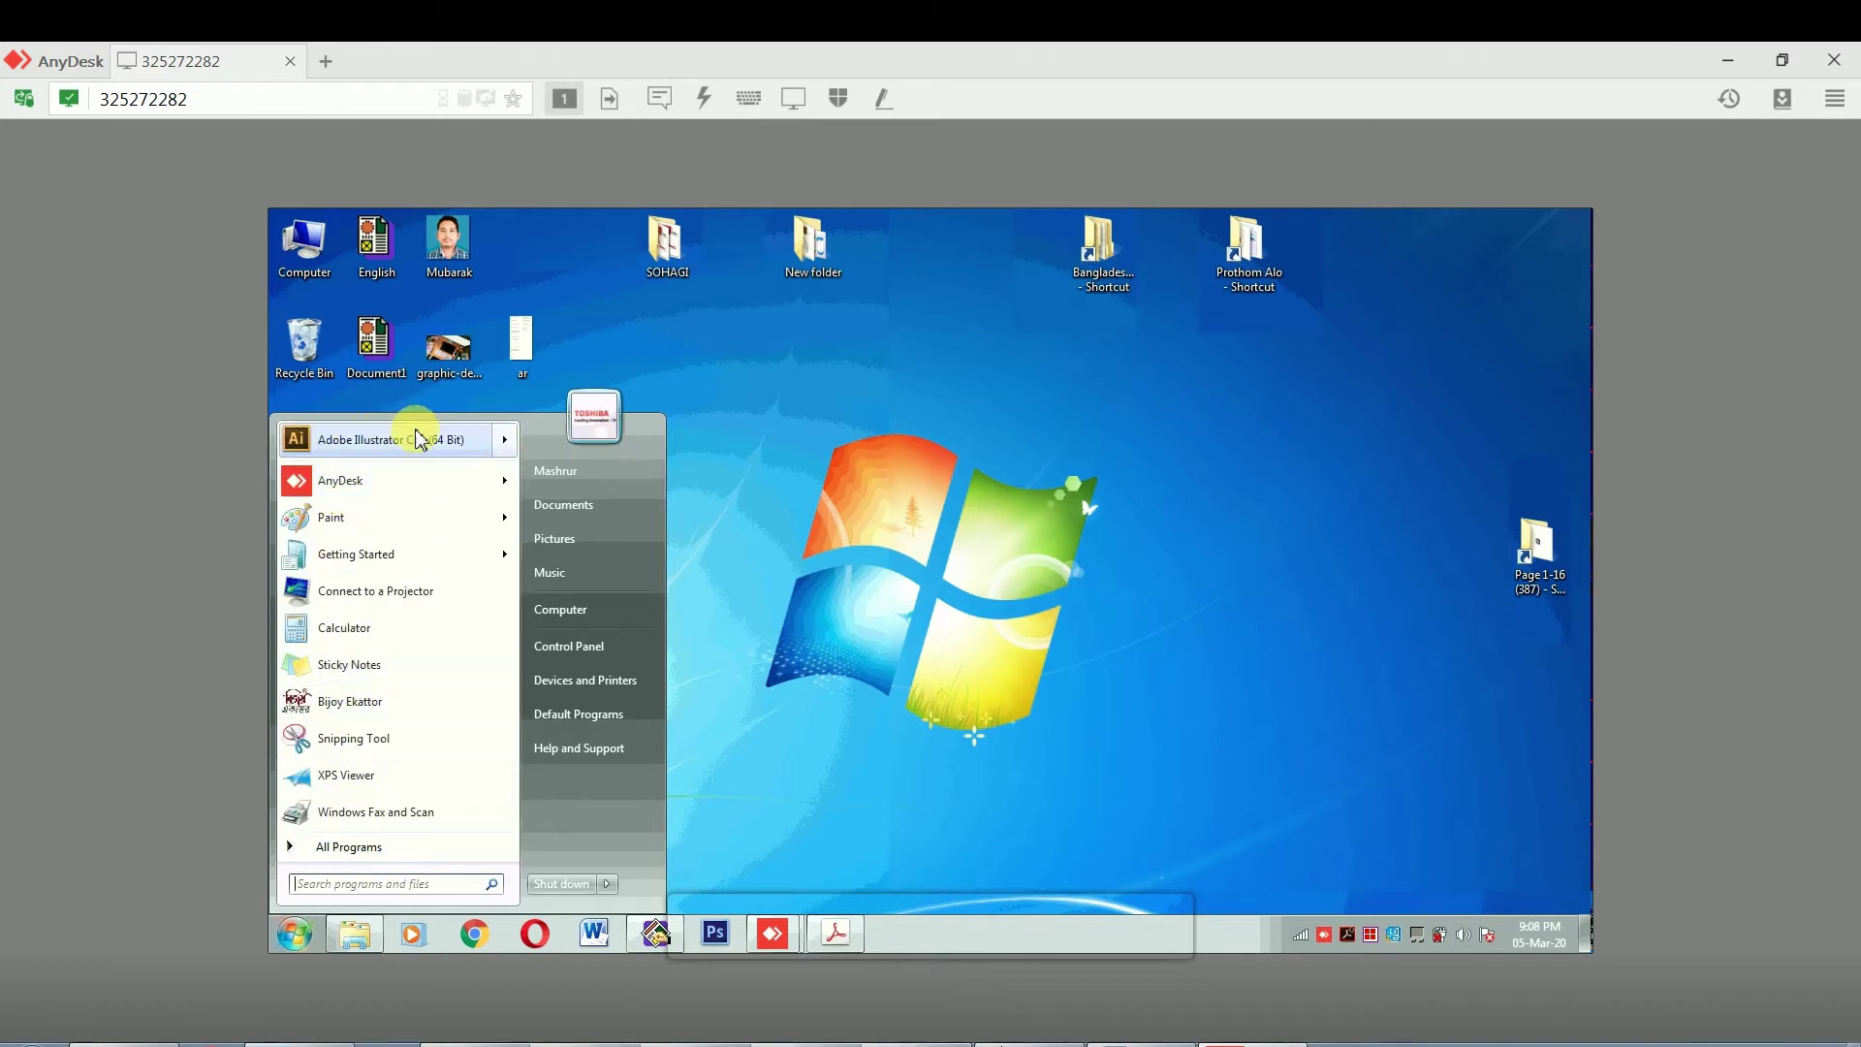
pyautogui.click(835, 945)
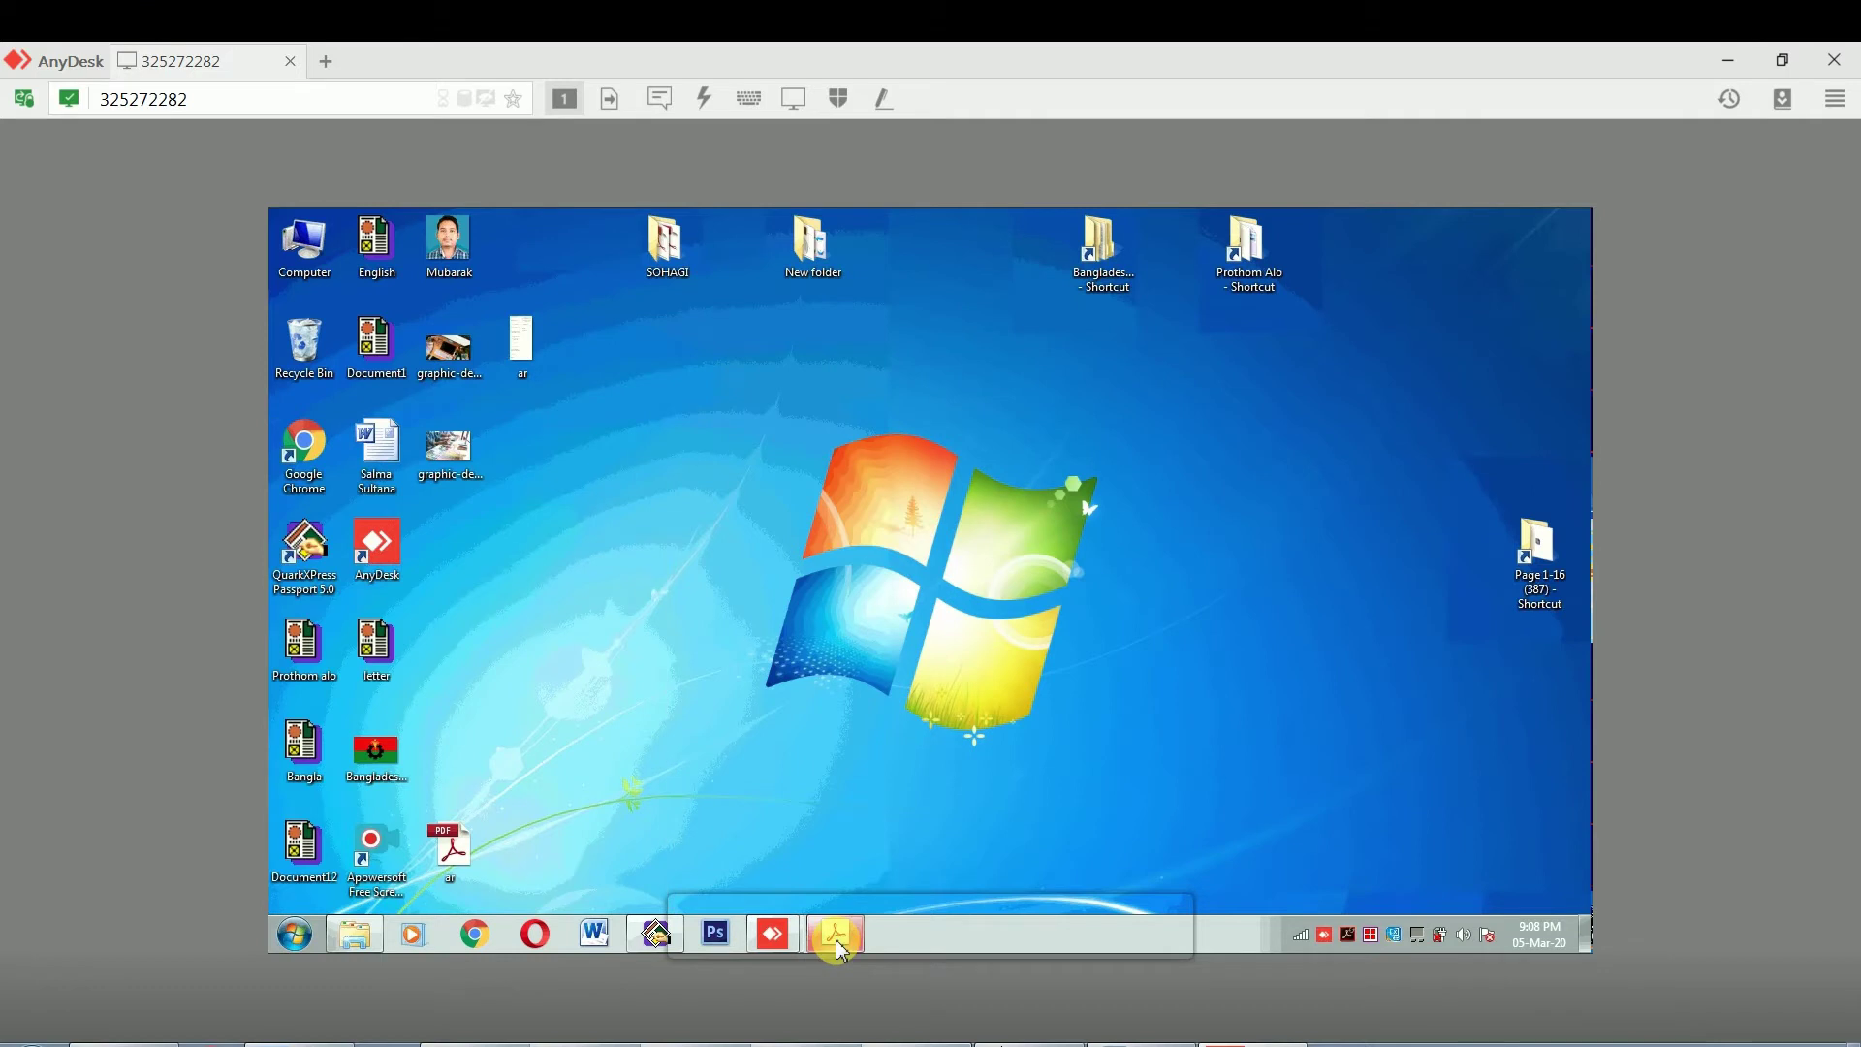
pyautogui.rightClick(832, 935)
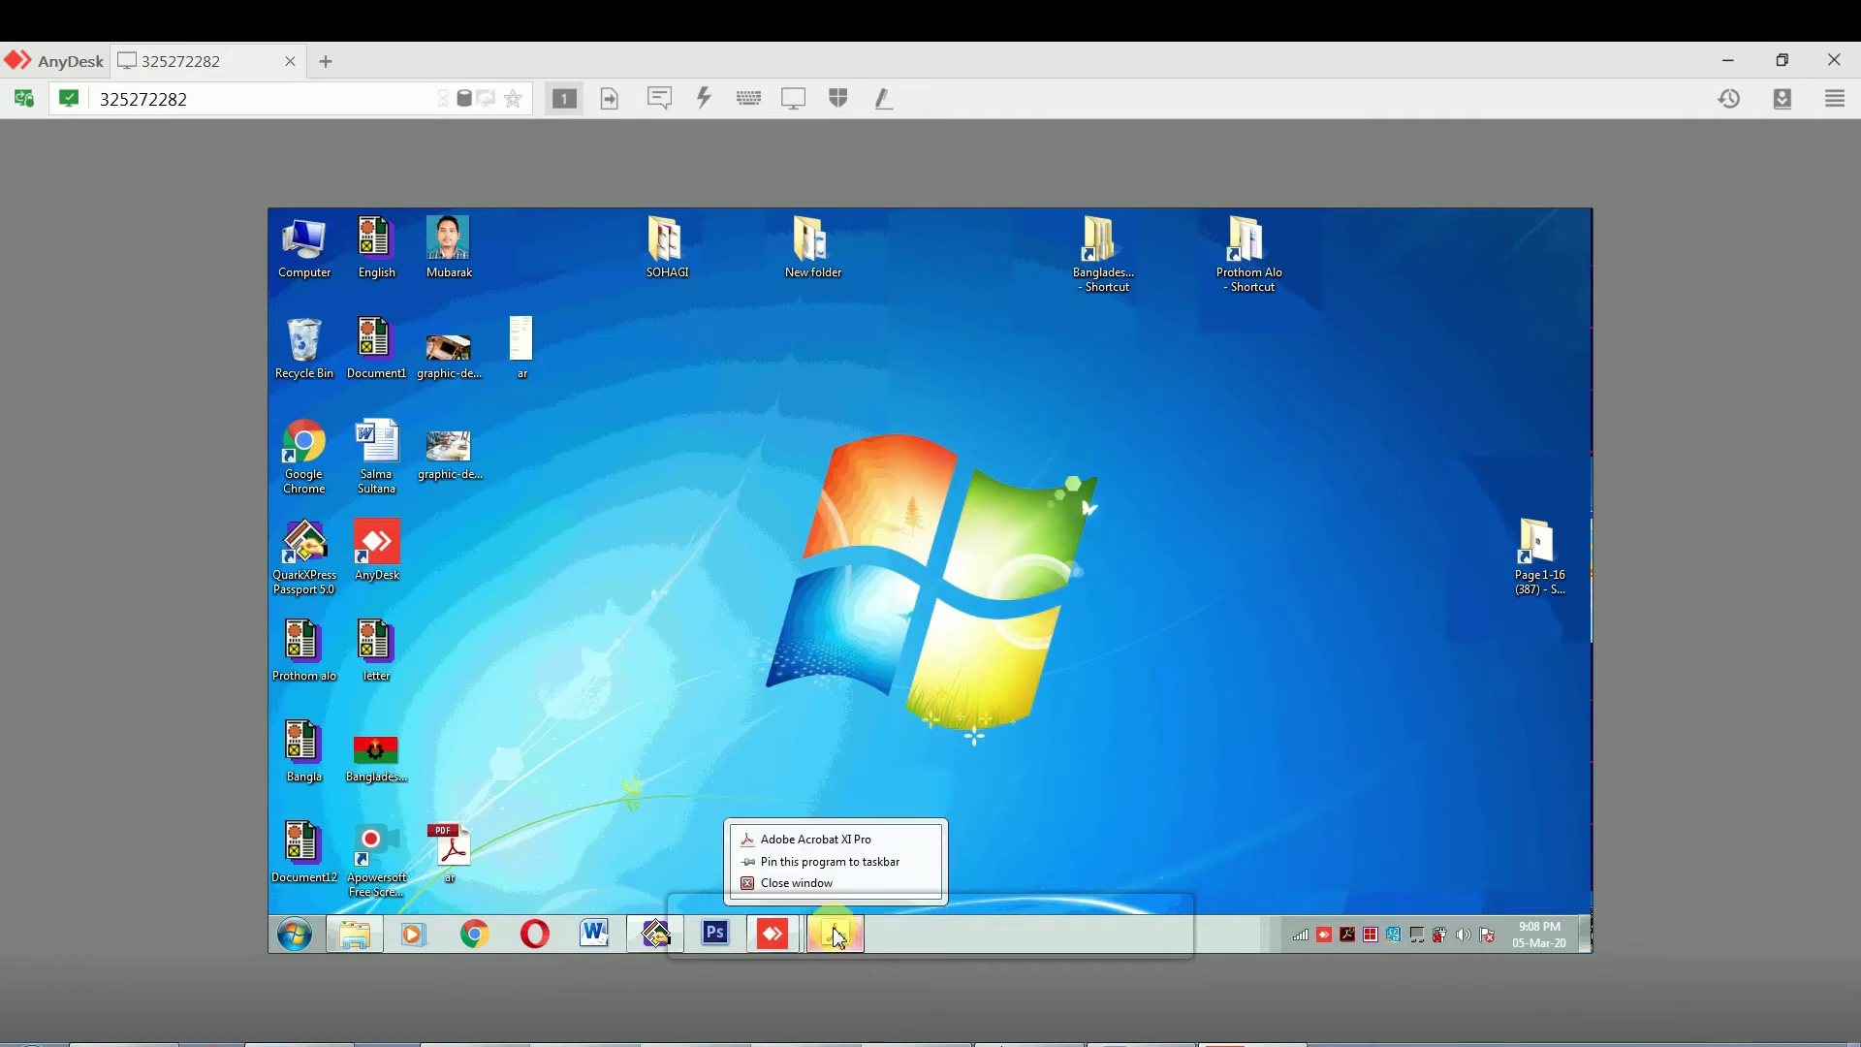
pyautogui.click(809, 881)
# Bring up the remote computer's AnyDesk window and minimize it
pyautogui.moveTo(778, 928)
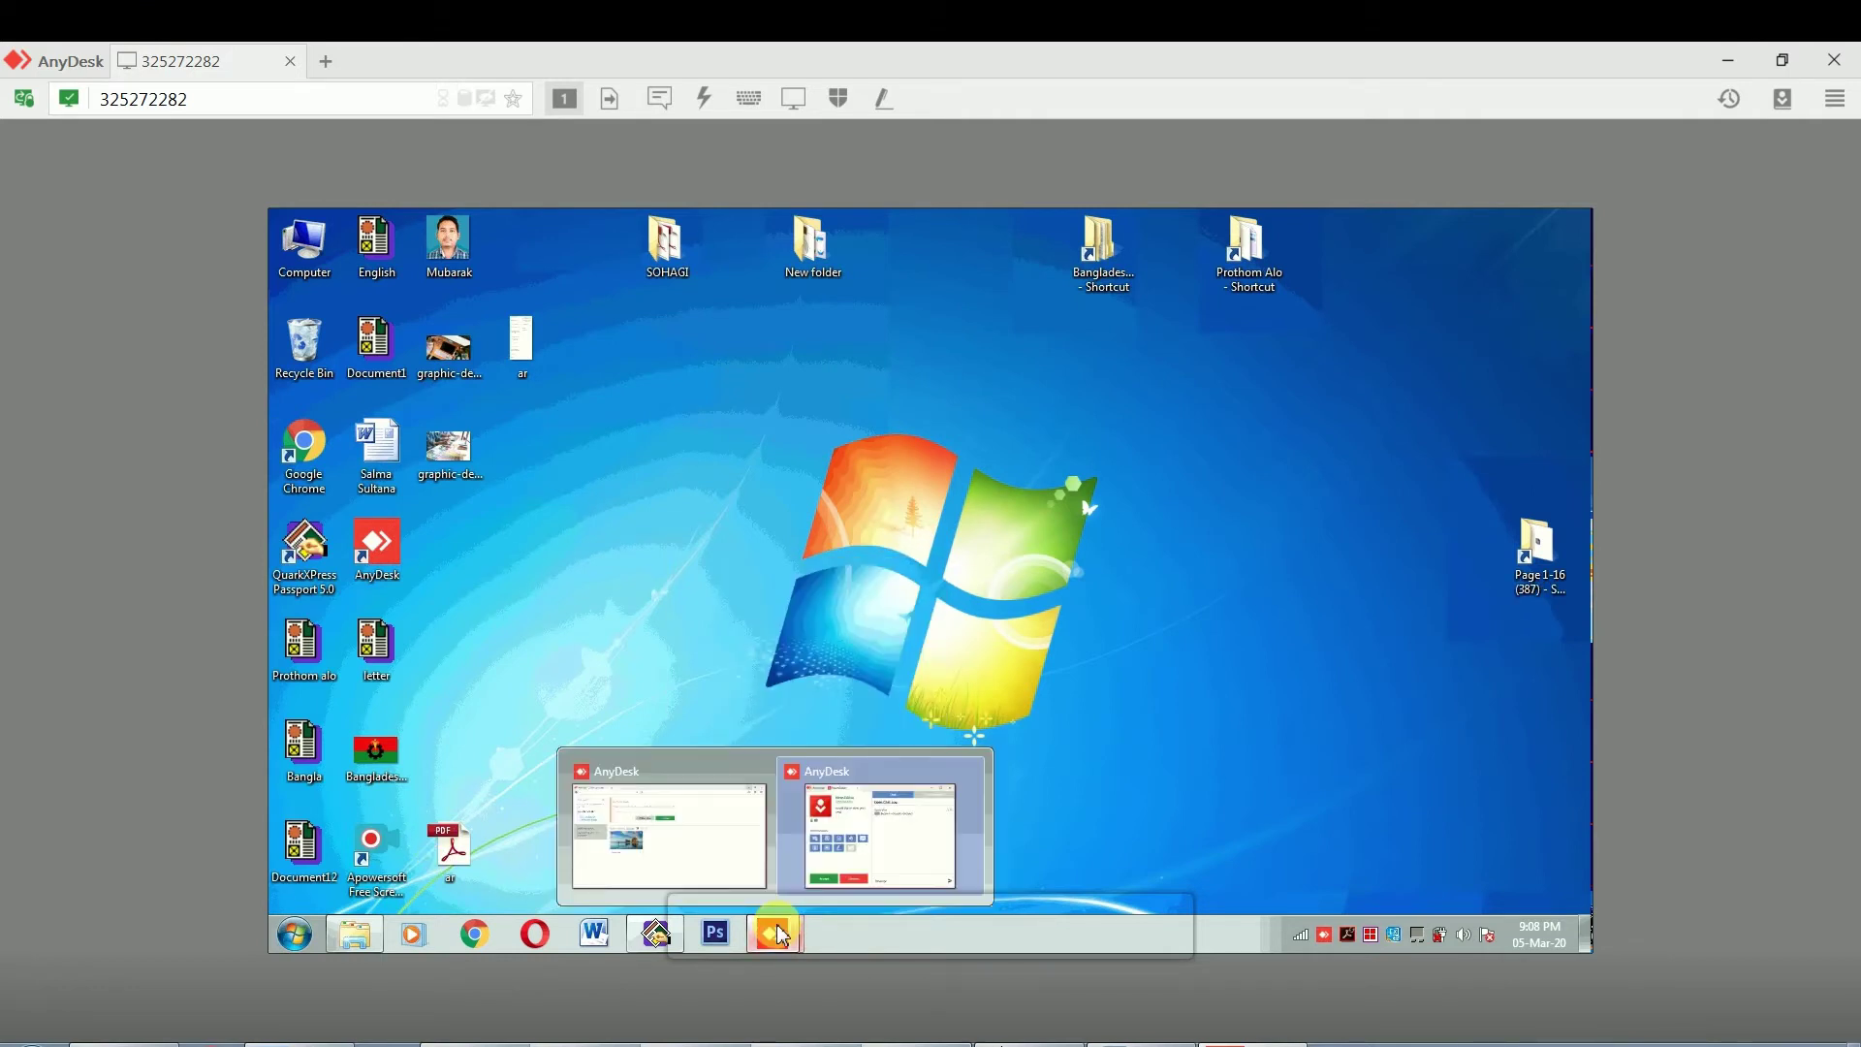
pyautogui.click(879, 809)
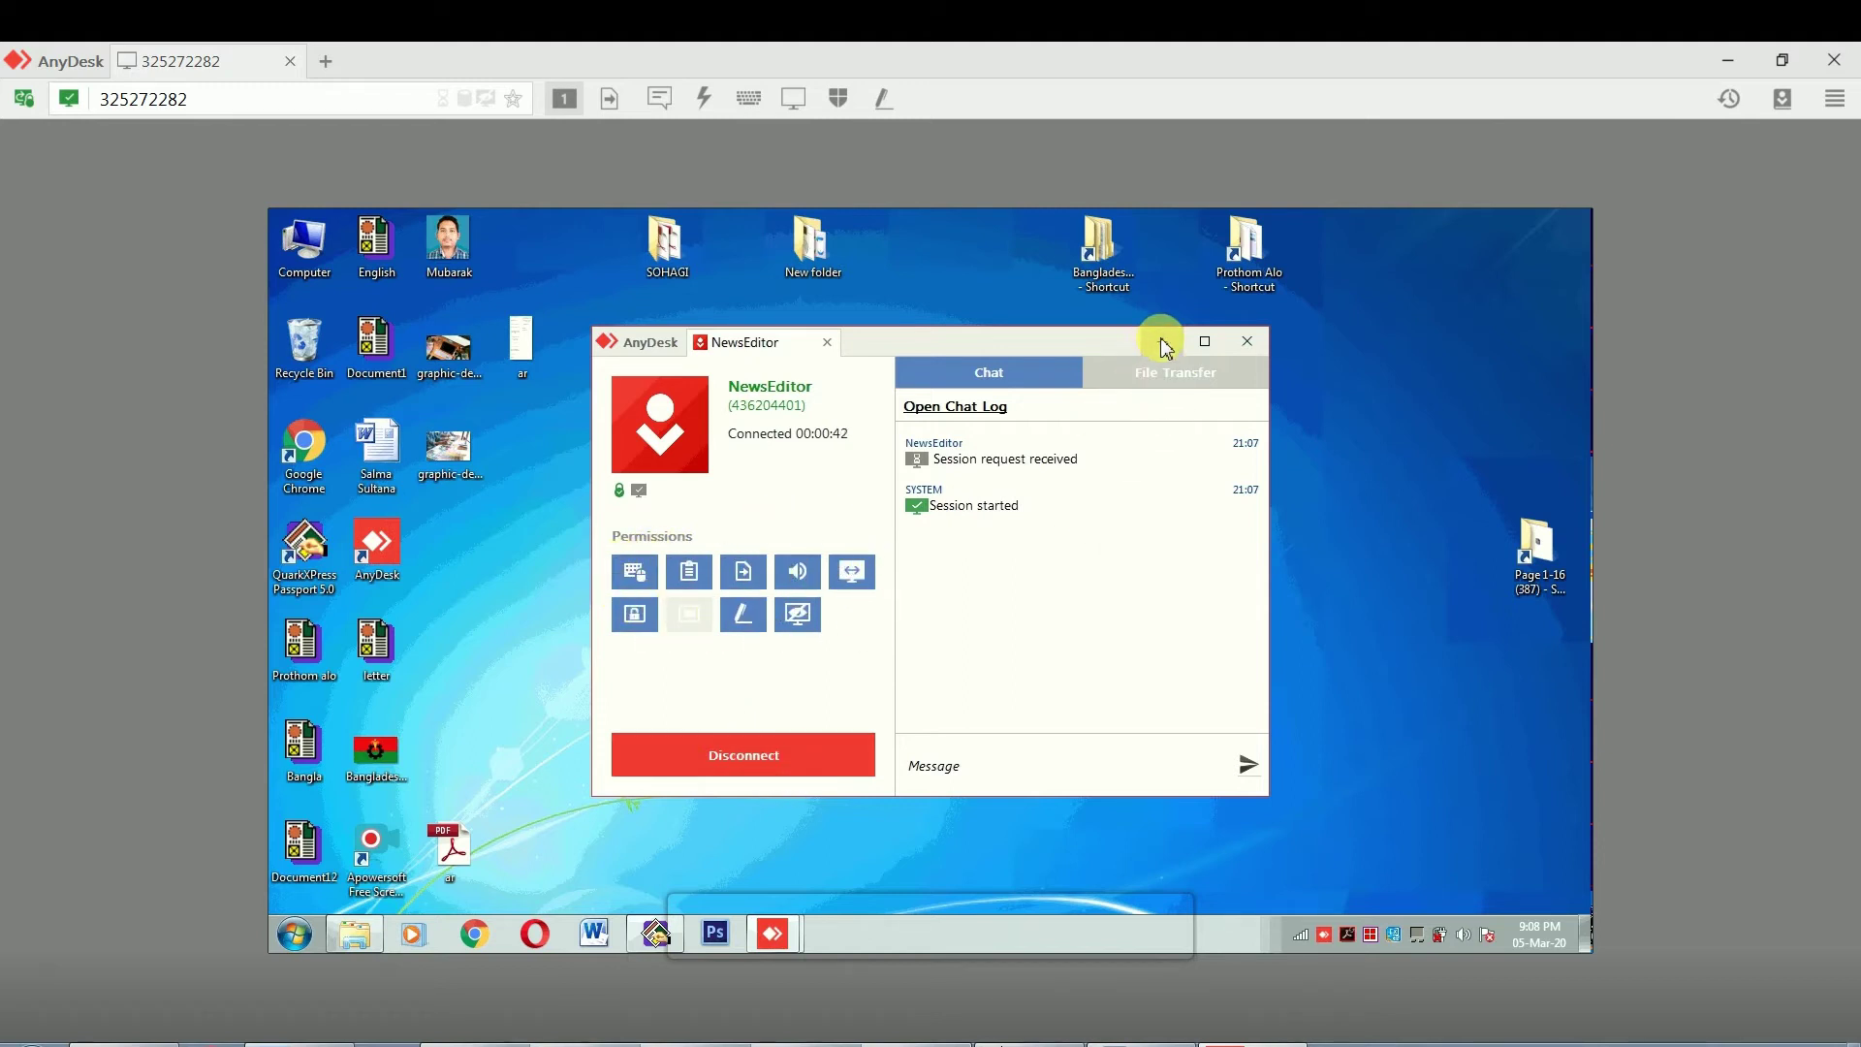
pyautogui.click(1163, 376)
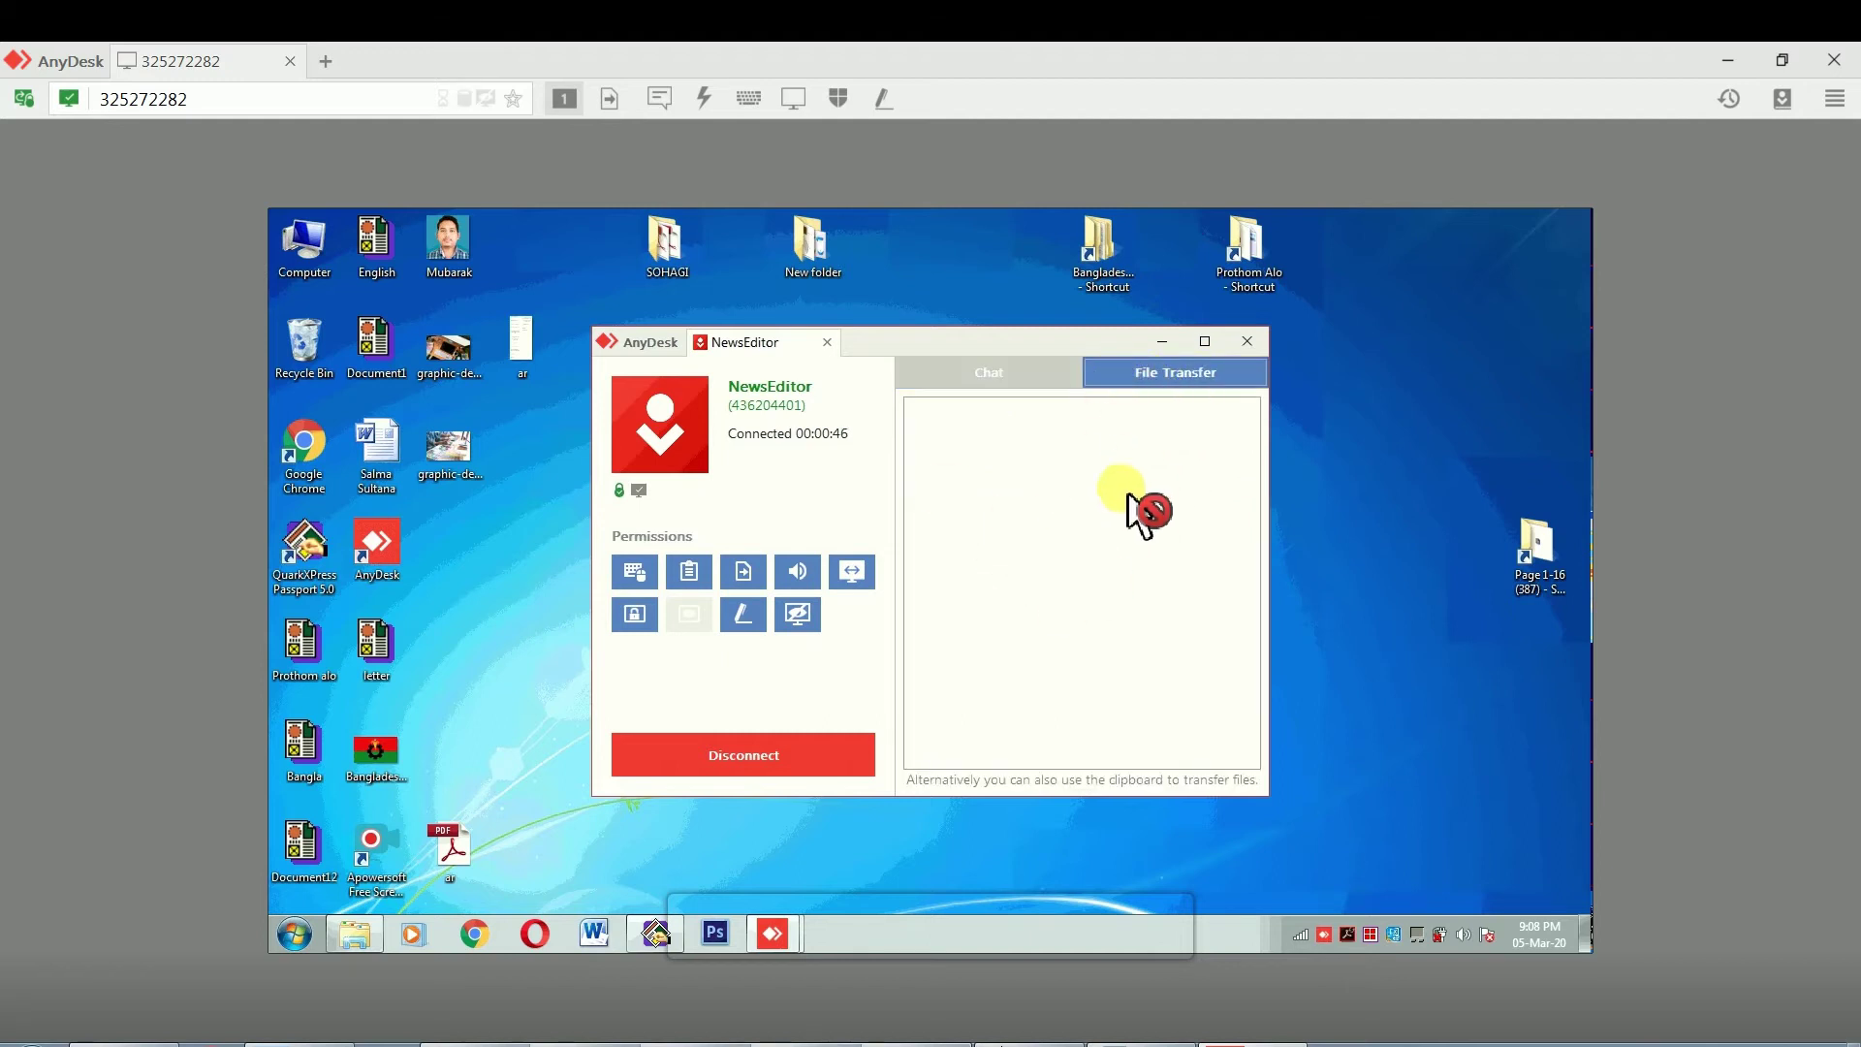
pyautogui.click(1163, 345)
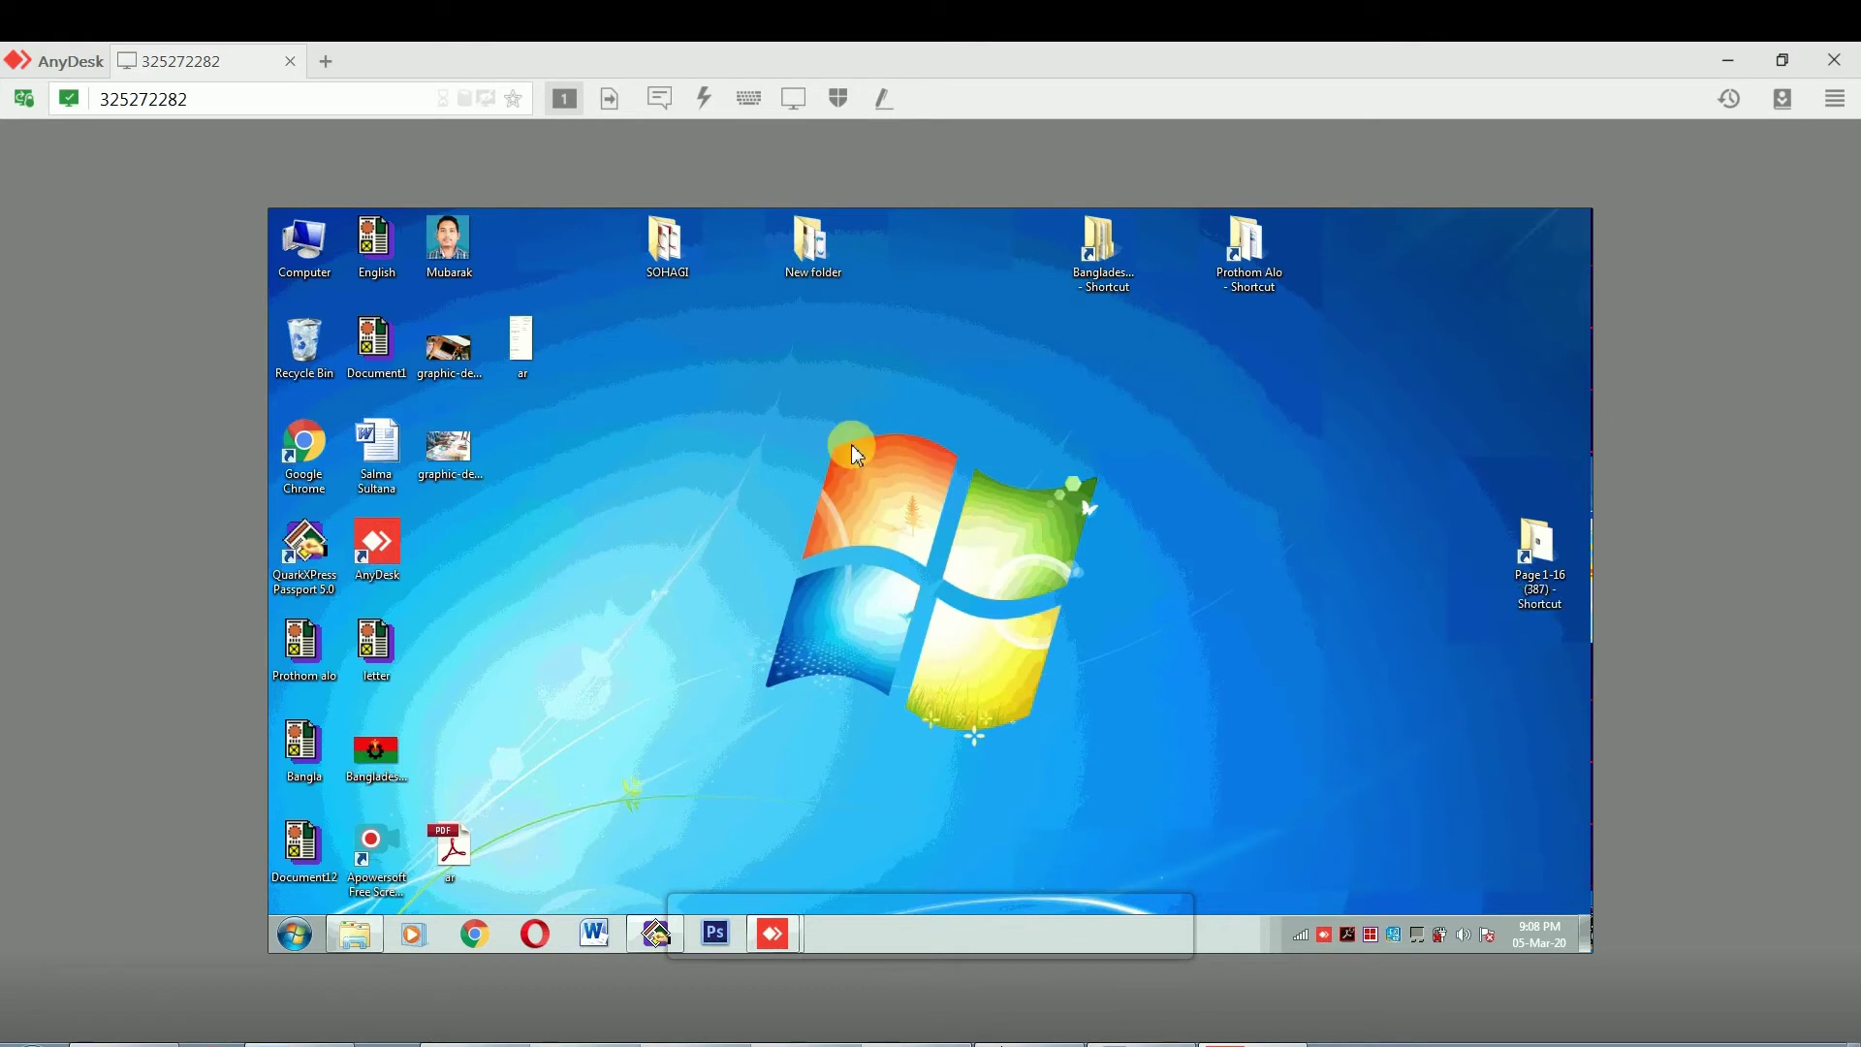
# Copy the remote ar file, then clear the session, Explorer and Chrome windows from view
pyautogui.rightClick(533, 341)
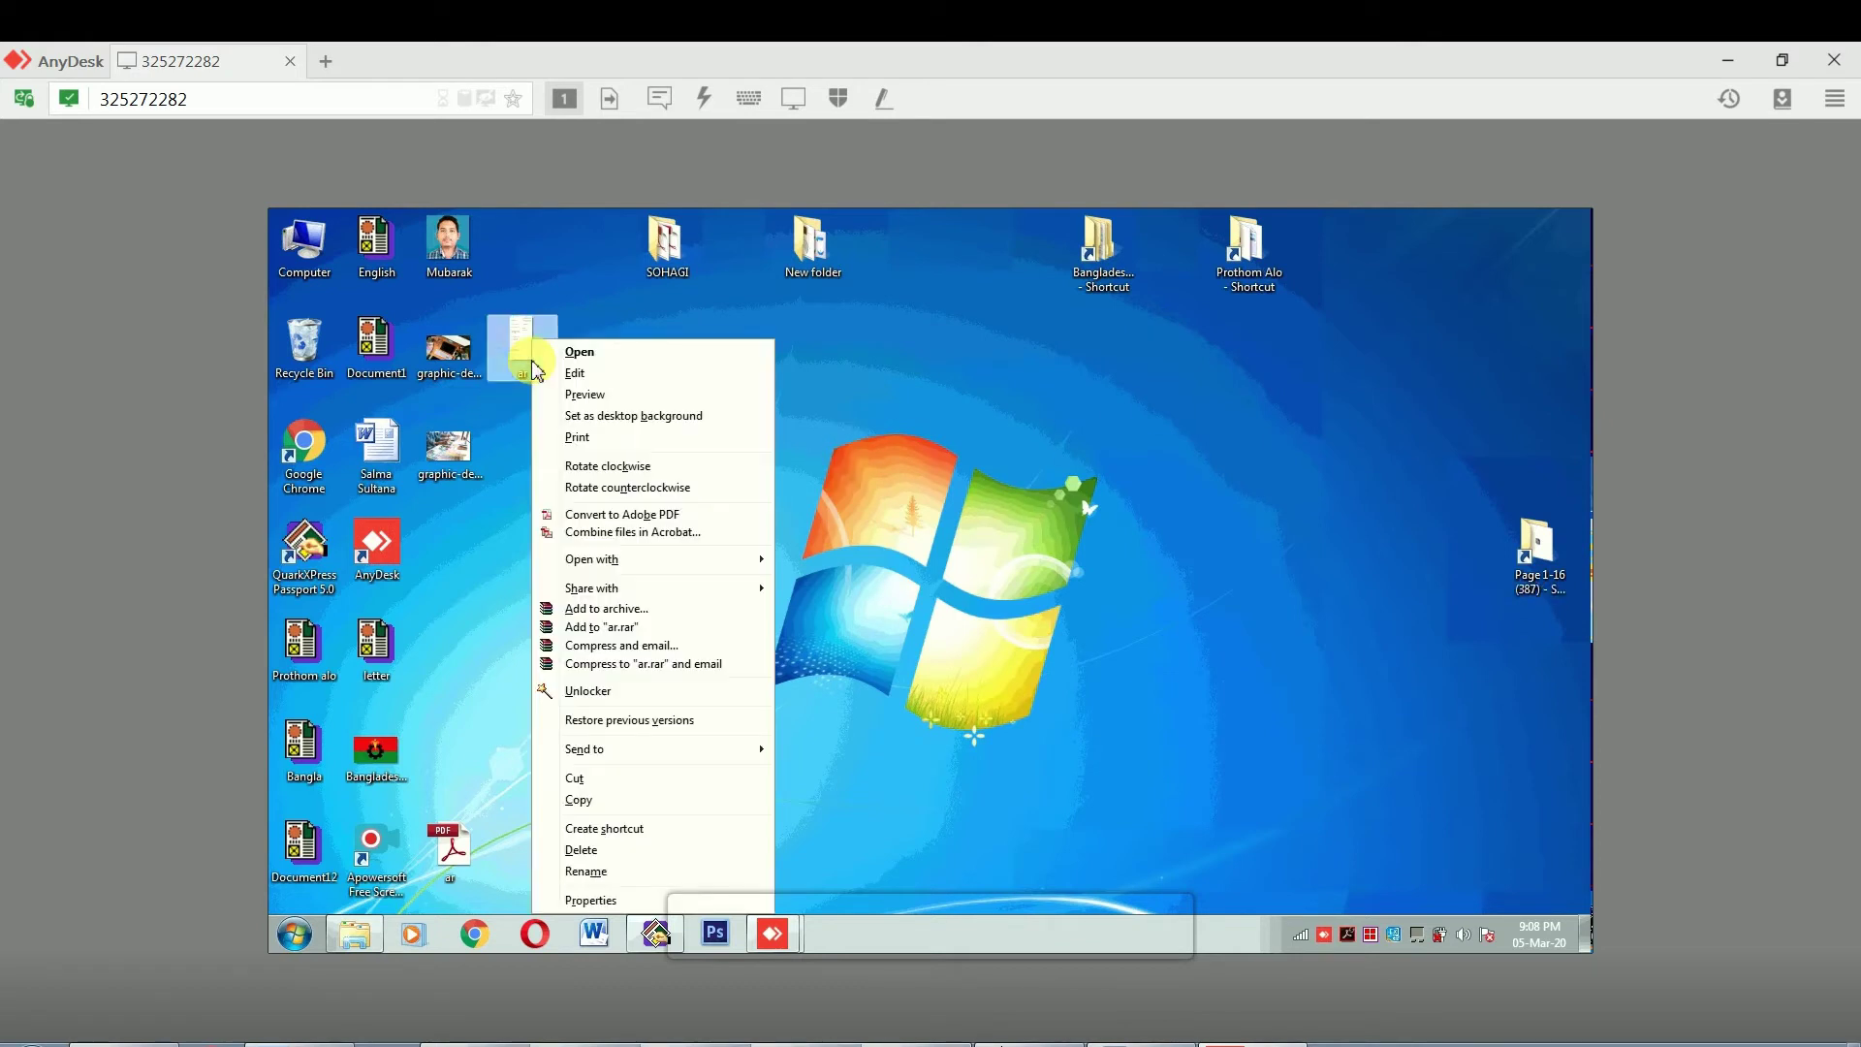
pyautogui.click(590, 801)
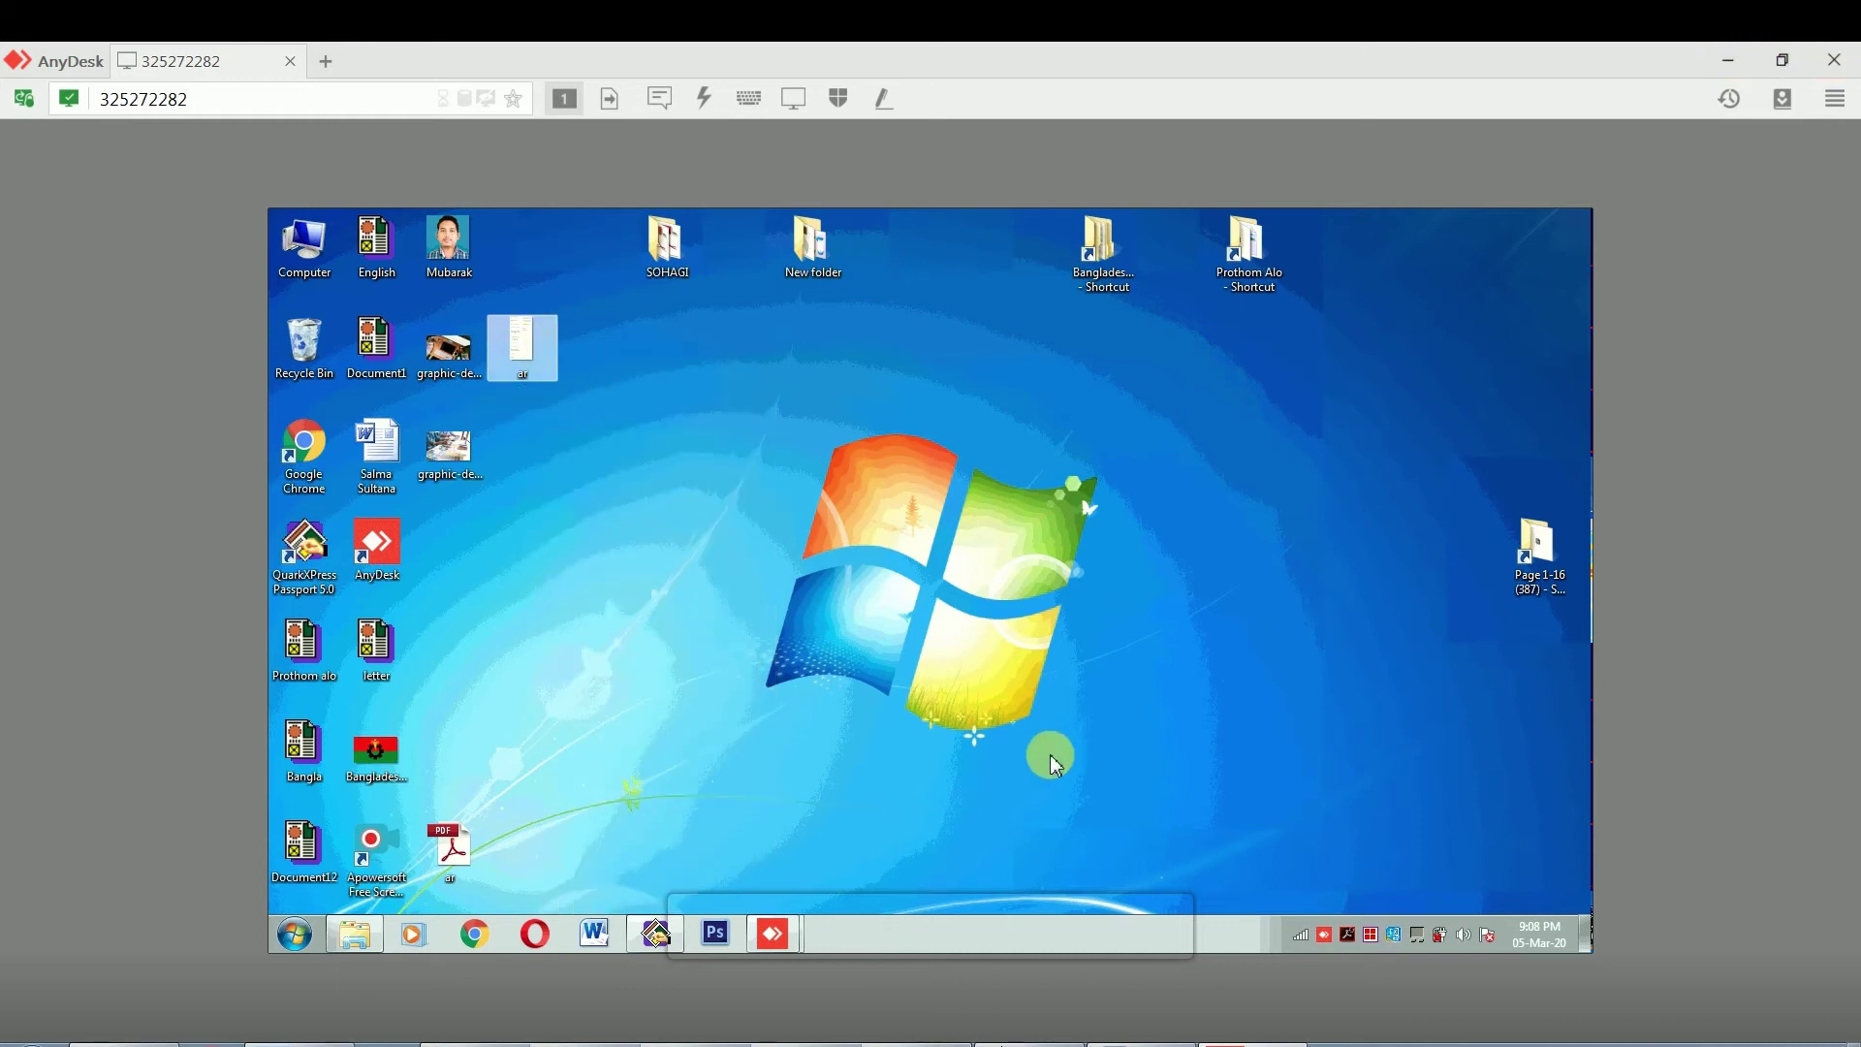
pyautogui.click(1735, 59)
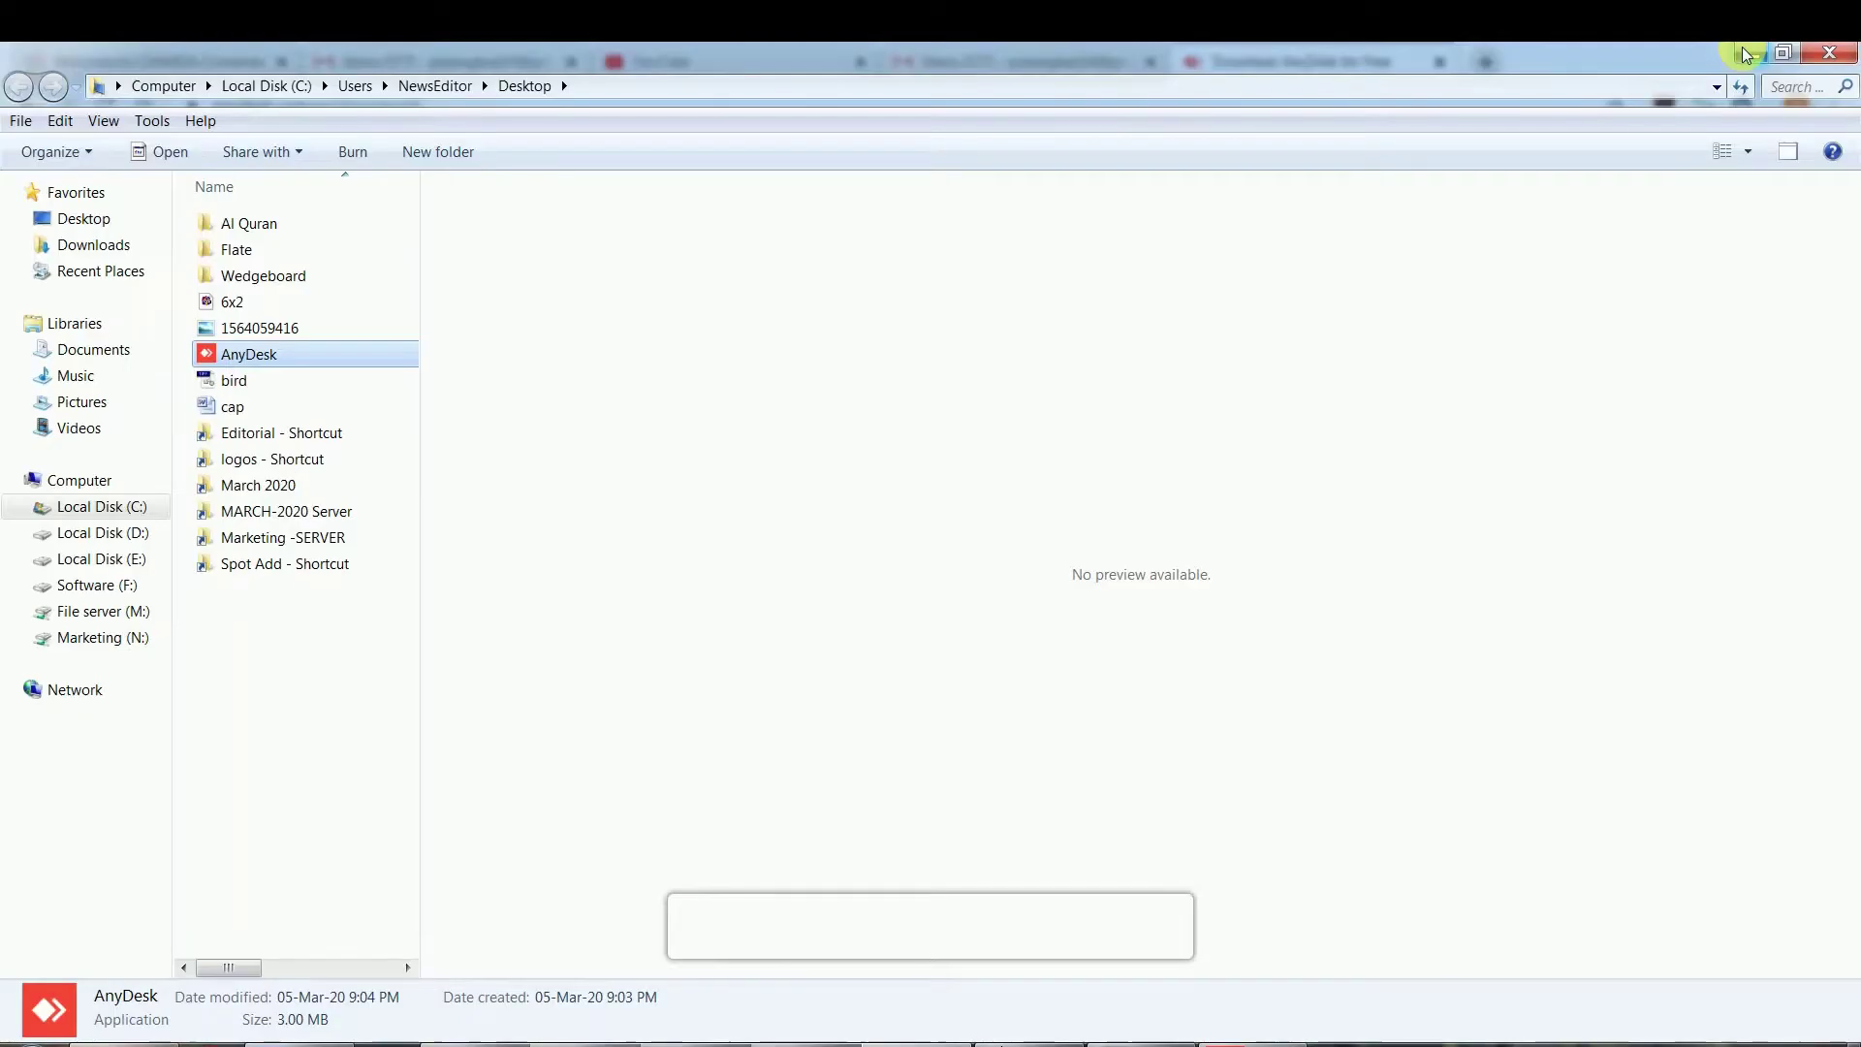
pyautogui.click(1832, 58)
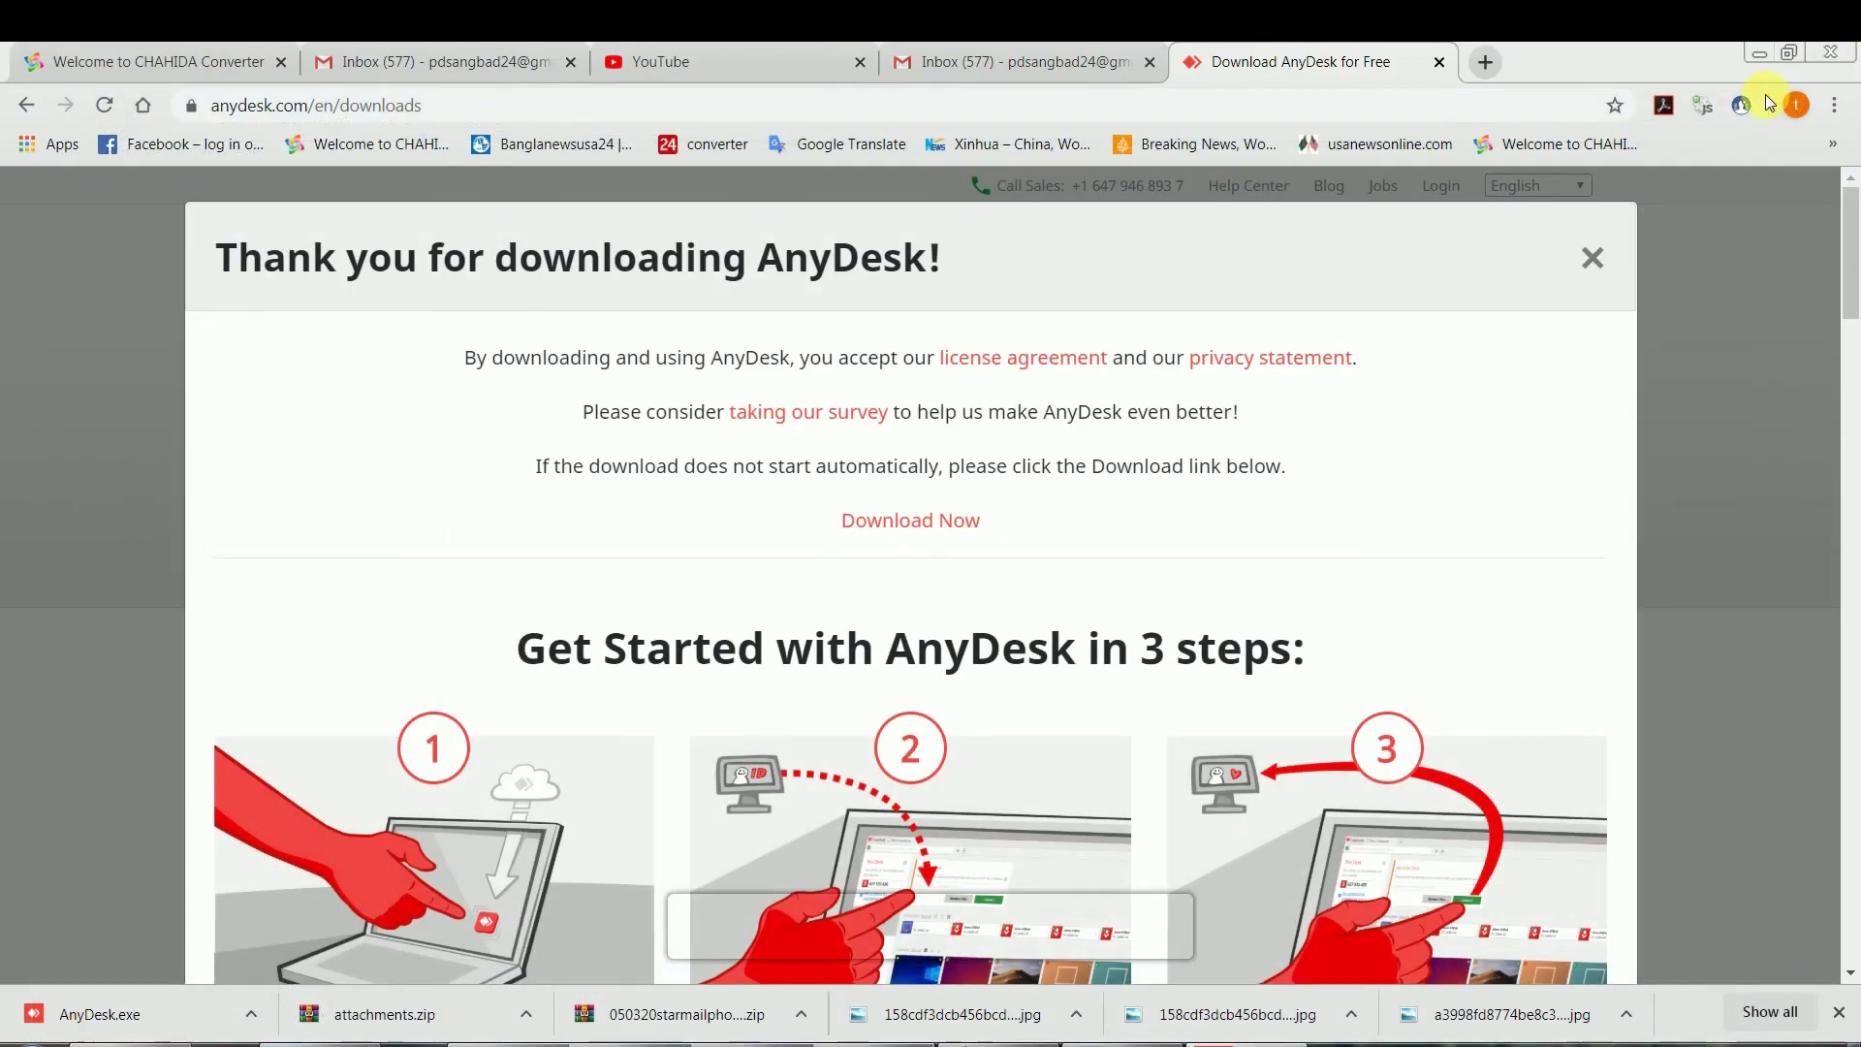
pyautogui.click(1760, 53)
# Paste the ar file onto the local desktop, then cancel the copy in progress
pyautogui.rightClick(963, 324)
pyautogui.click(1050, 416)
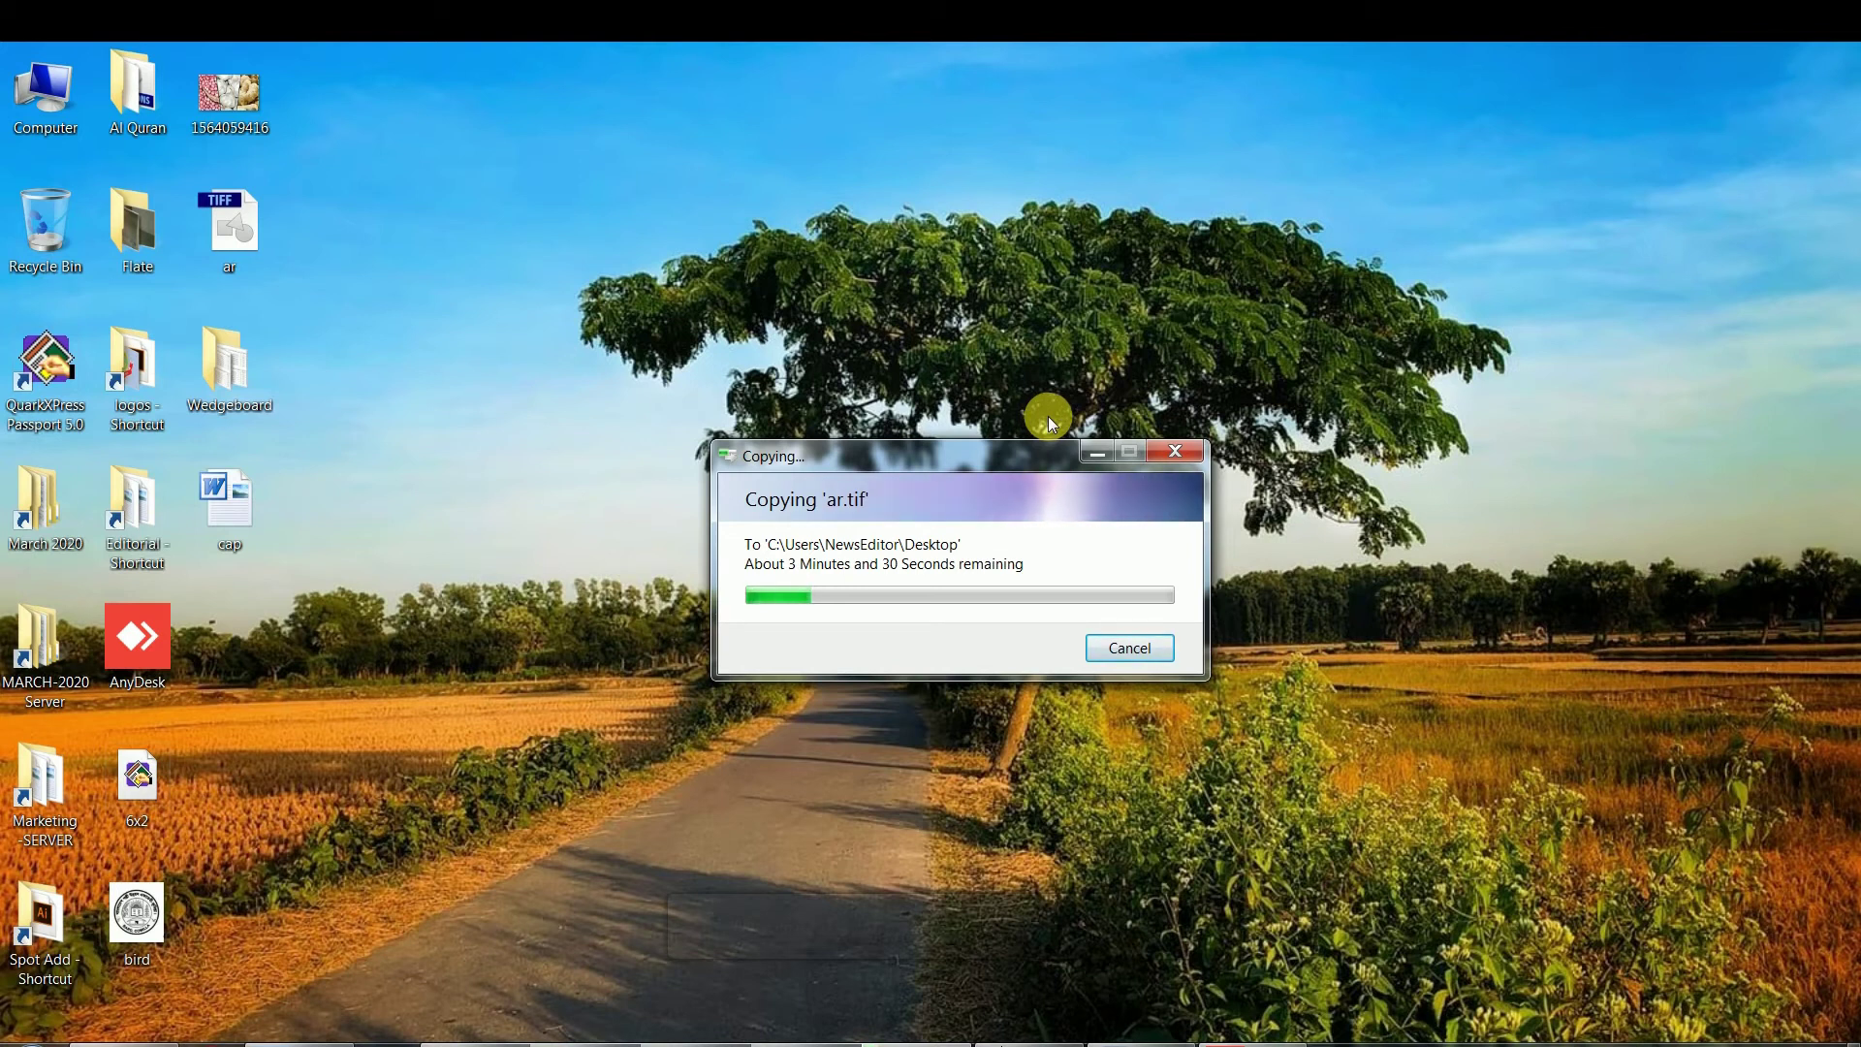
pyautogui.press('Escape')
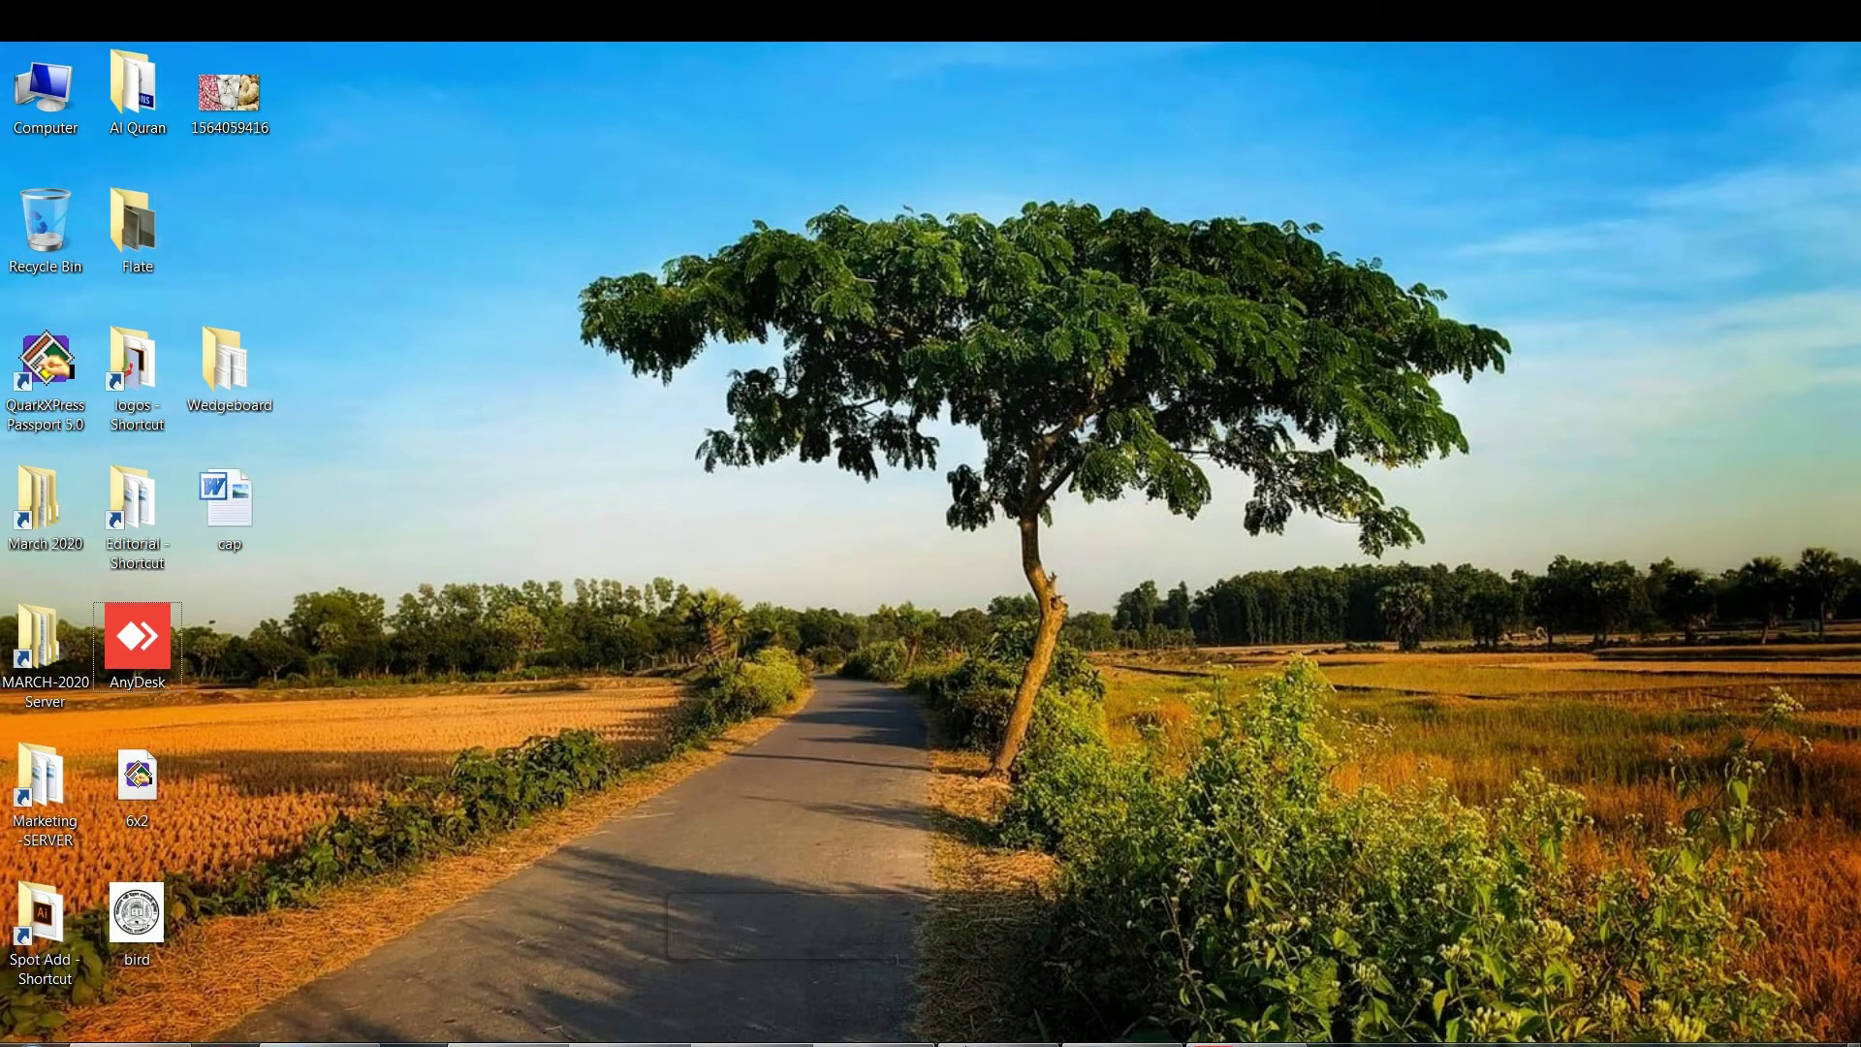
# Restore the AnyDesk session window from the taskbar, checking its jump list and Actions menu
pyautogui.click(1245, 1043)
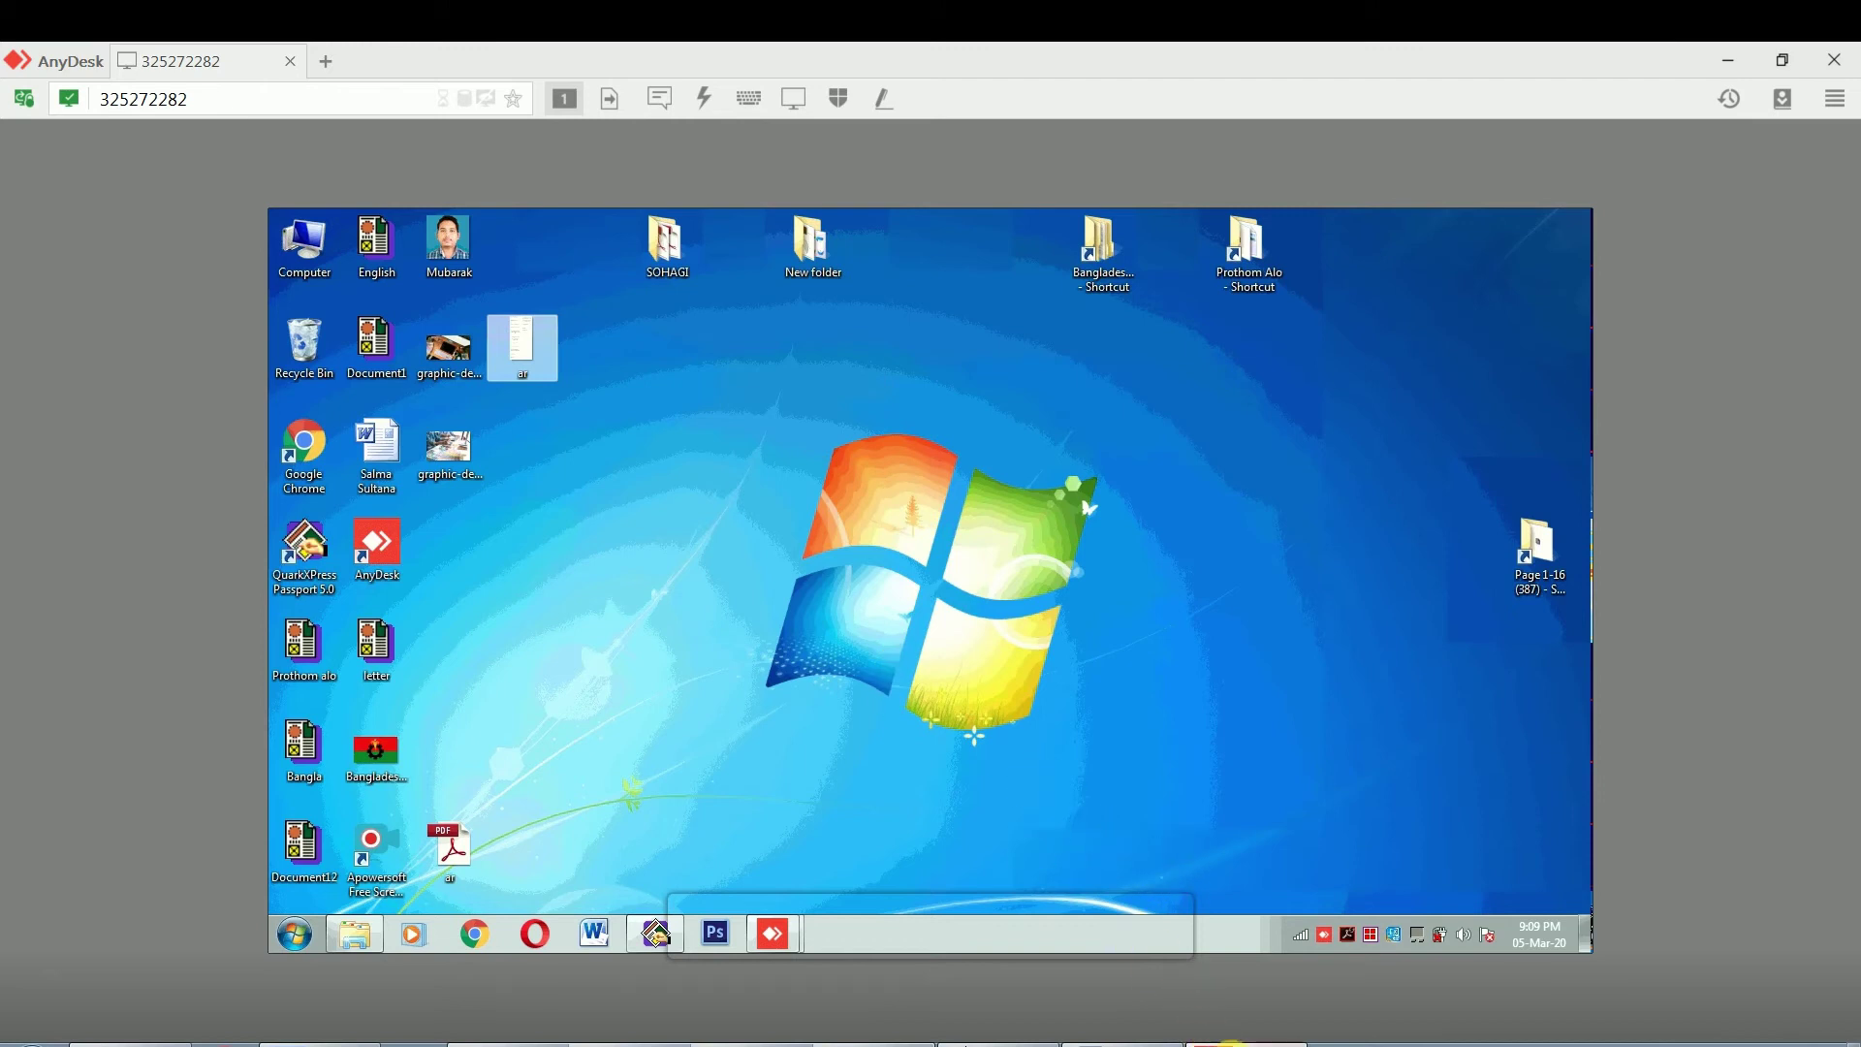
pyautogui.rightClick(1229, 1043)
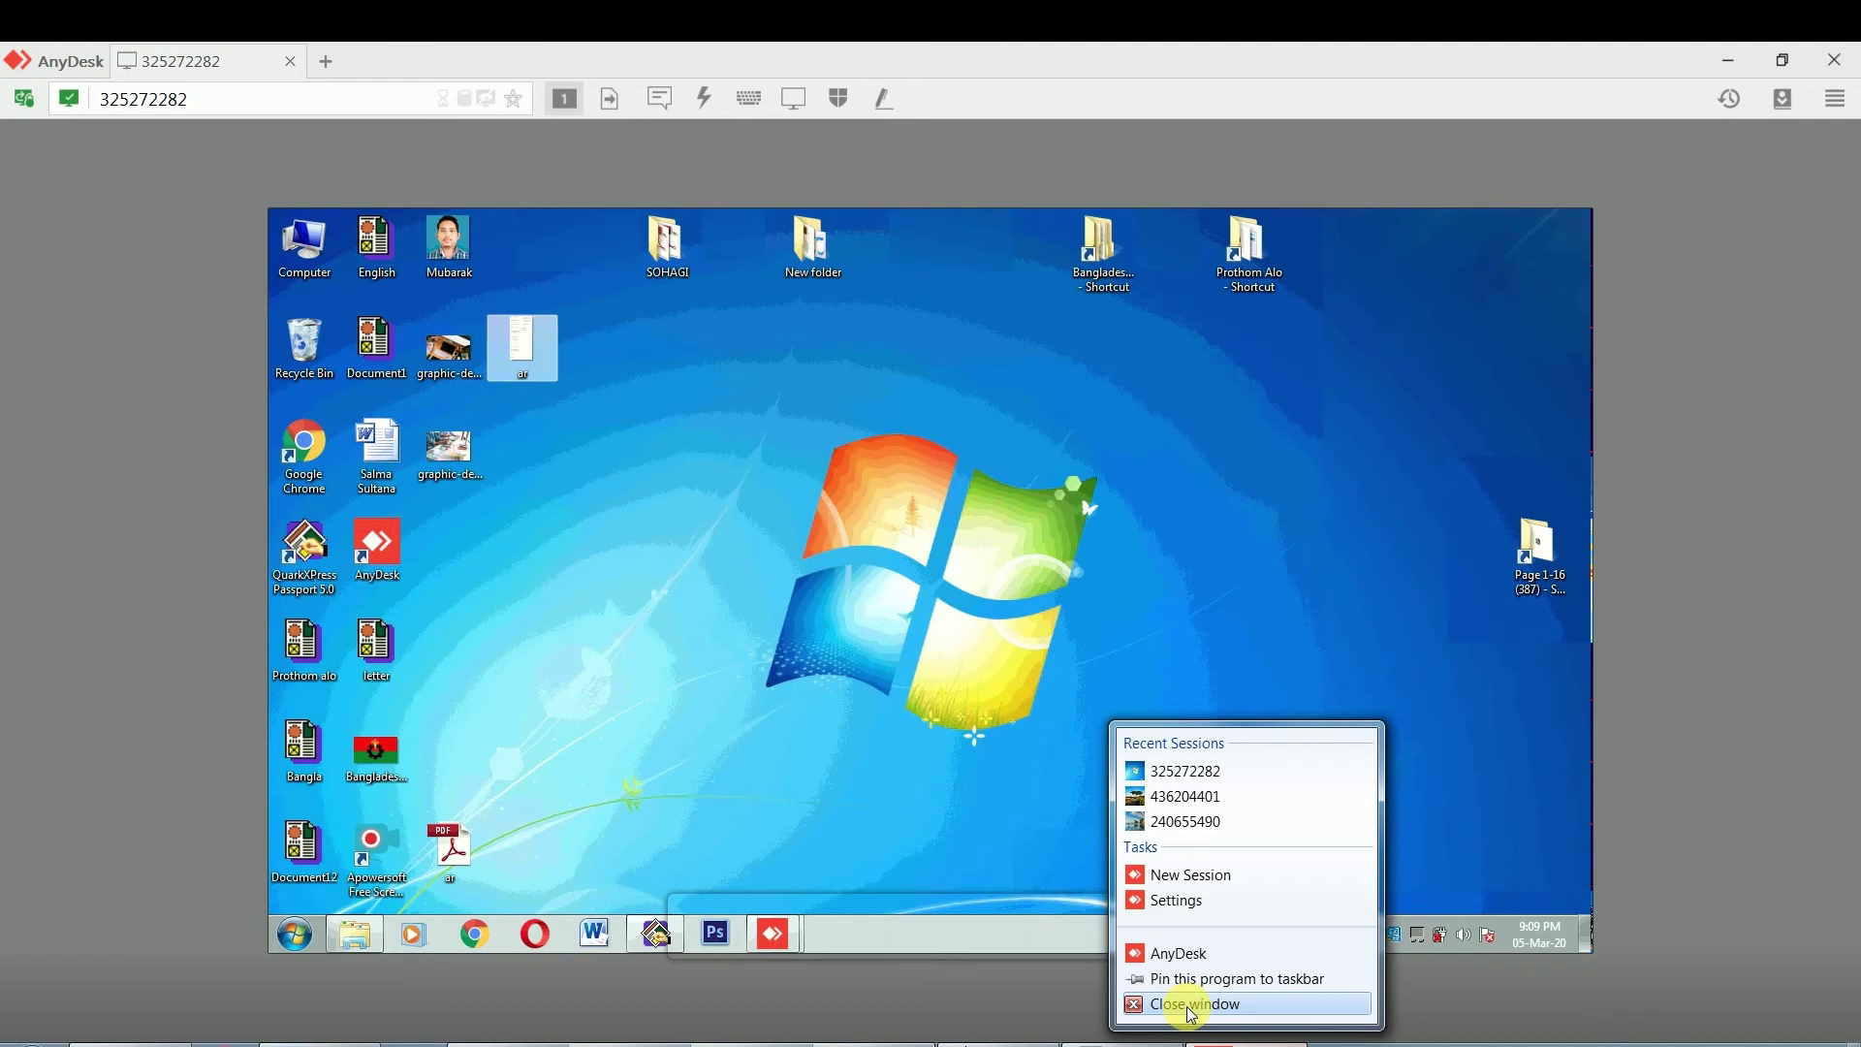
pyautogui.click(727, 714)
pyautogui.click(705, 98)
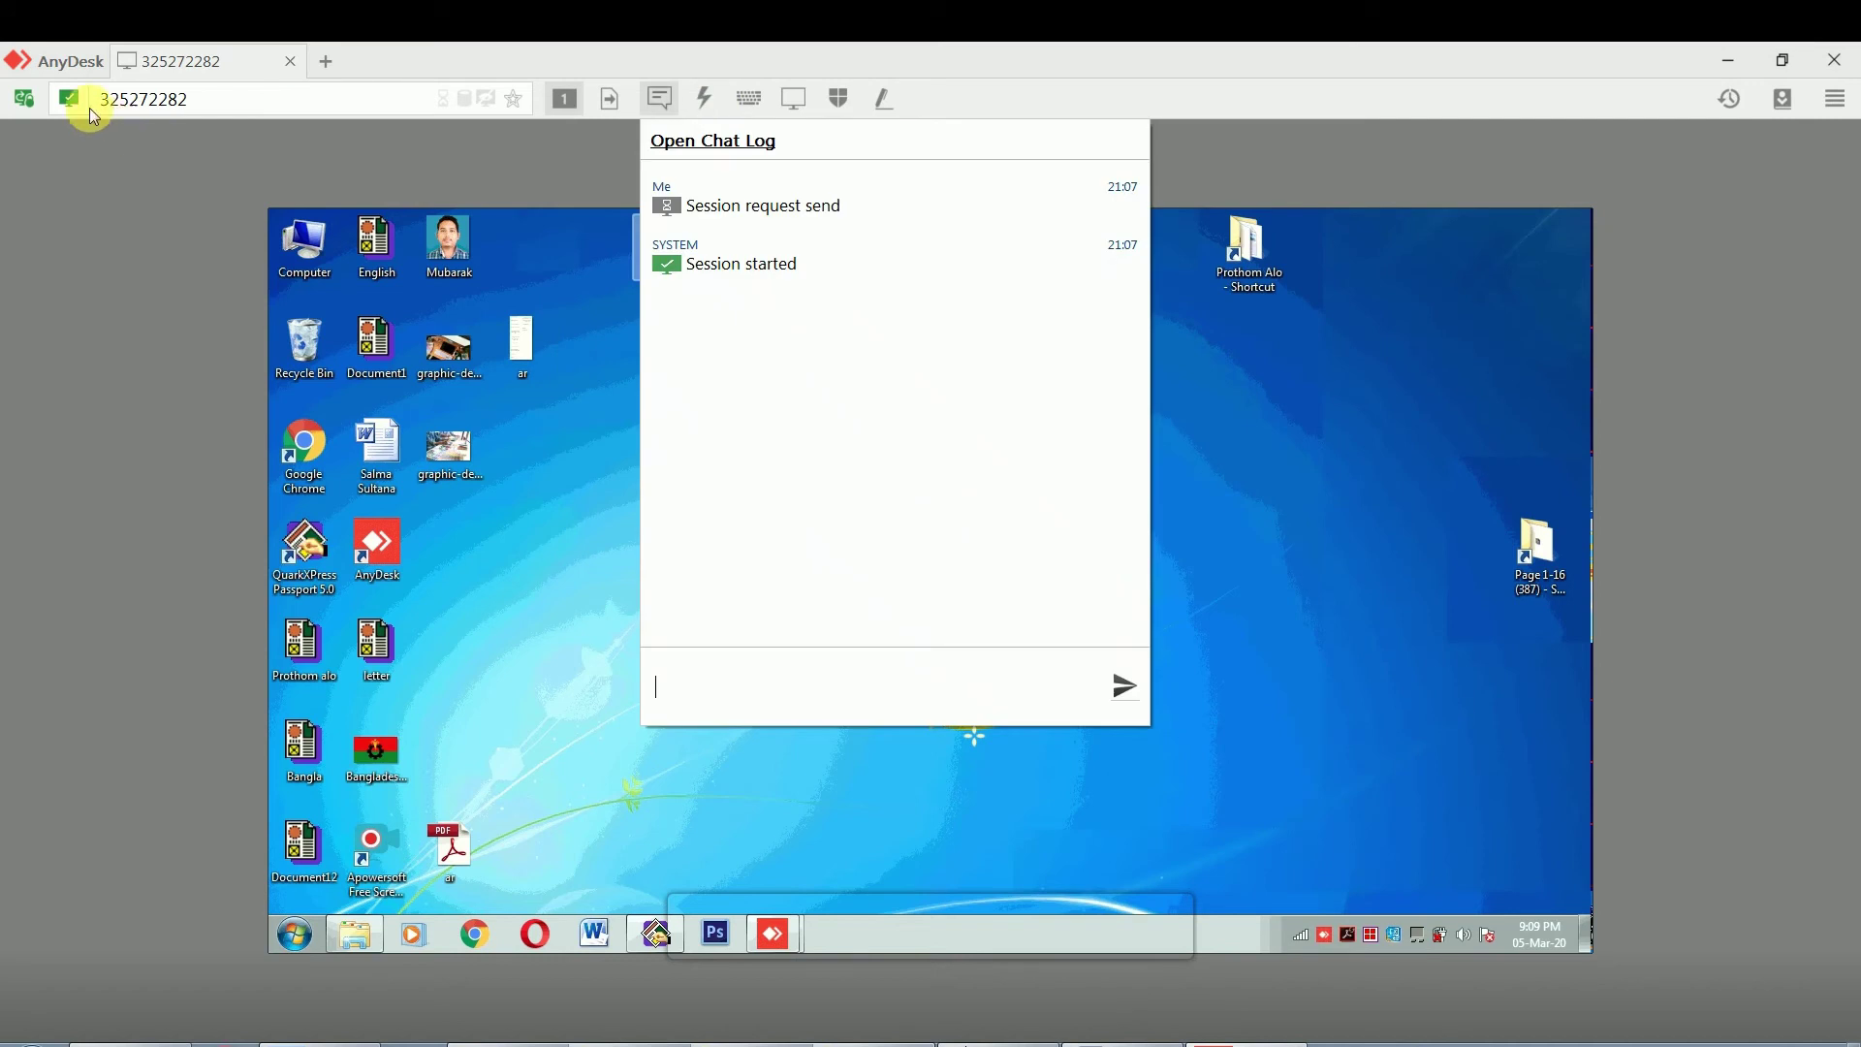
pyautogui.click(89, 75)
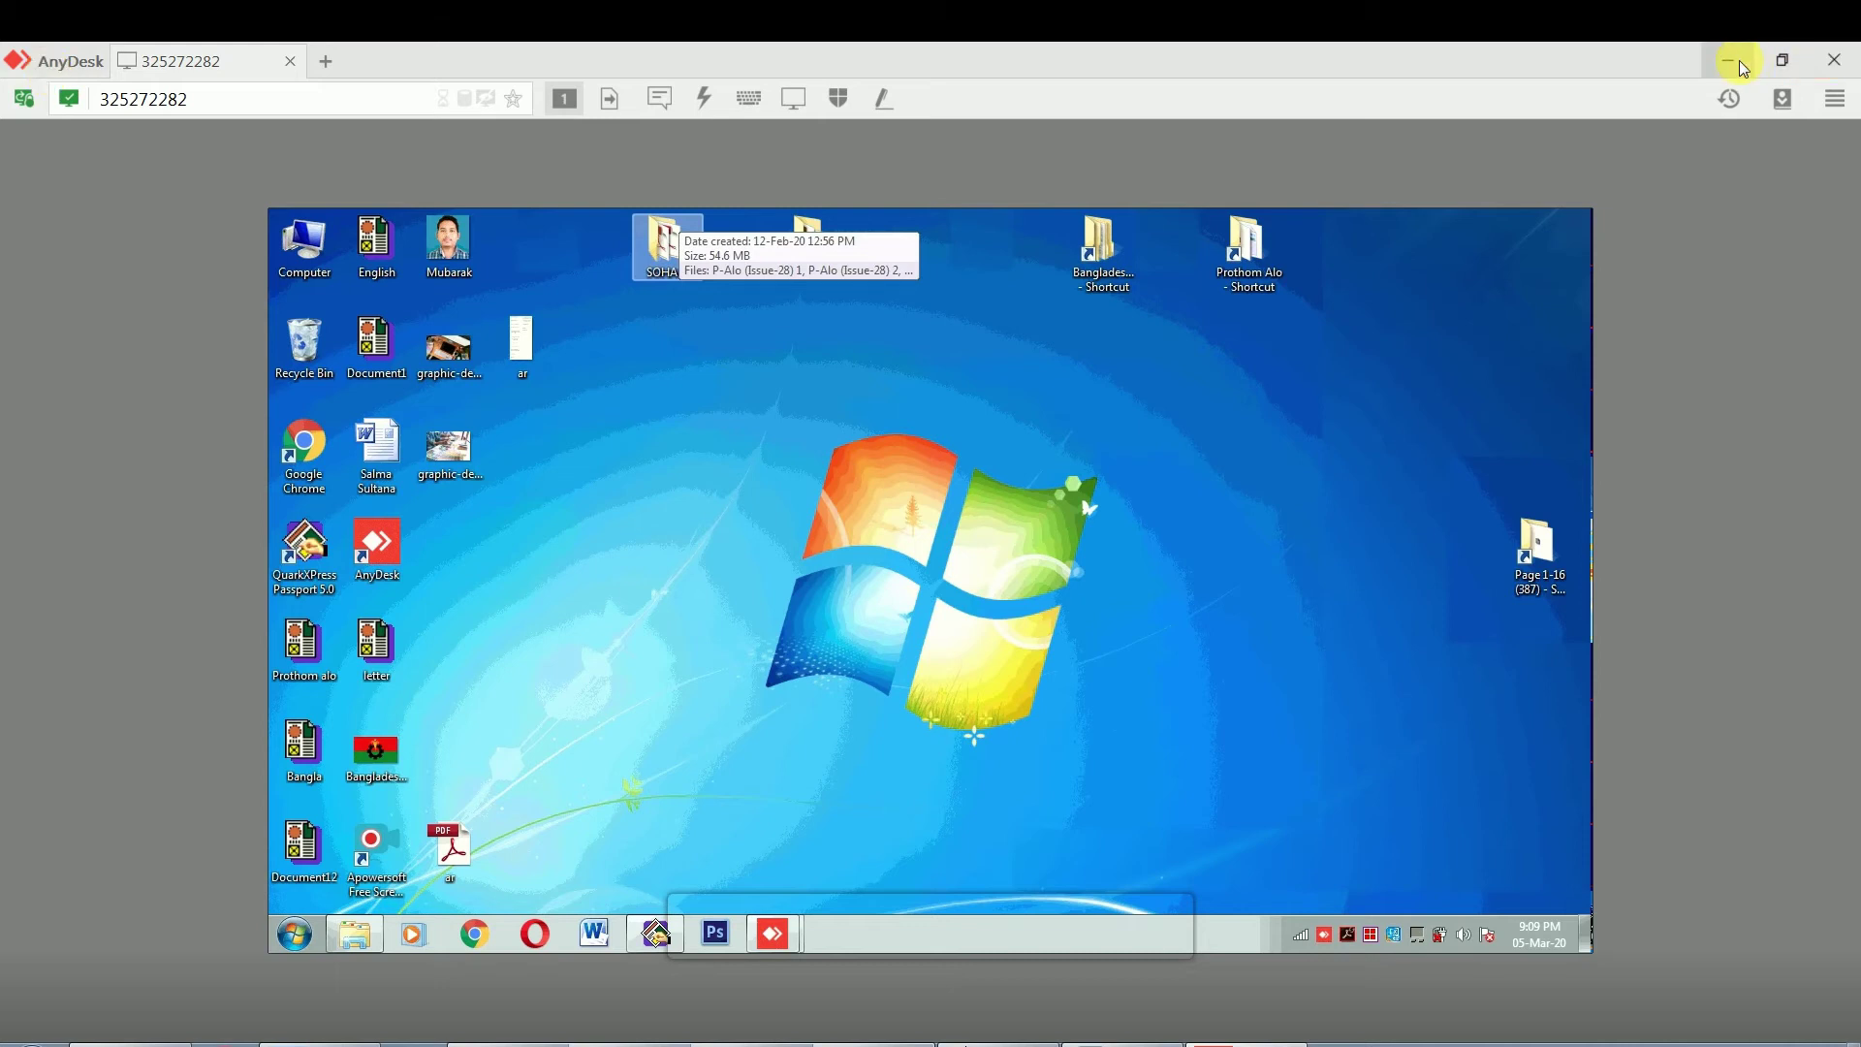
# Close the remote session window and open AnyDesk's unattended-access password settings
pyautogui.click(1840, 61)
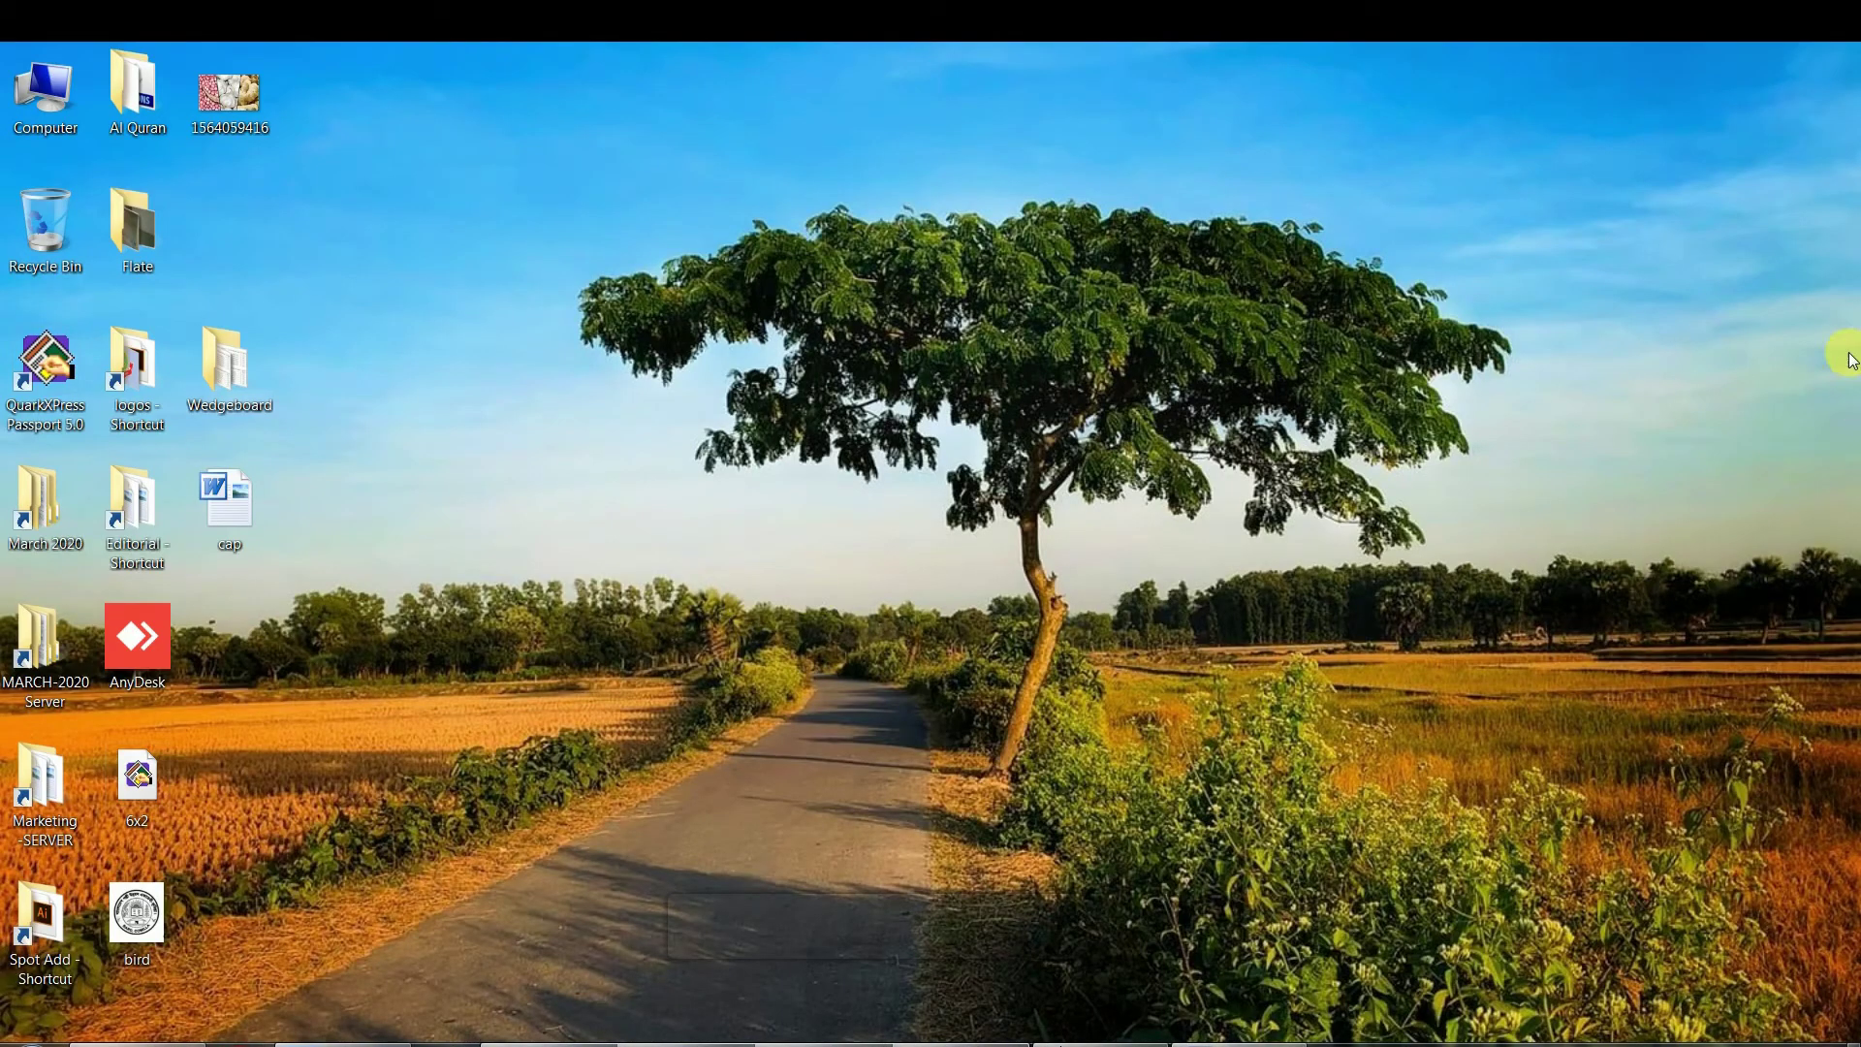
pyautogui.click(14, 1035)
pyautogui.click(120, 648)
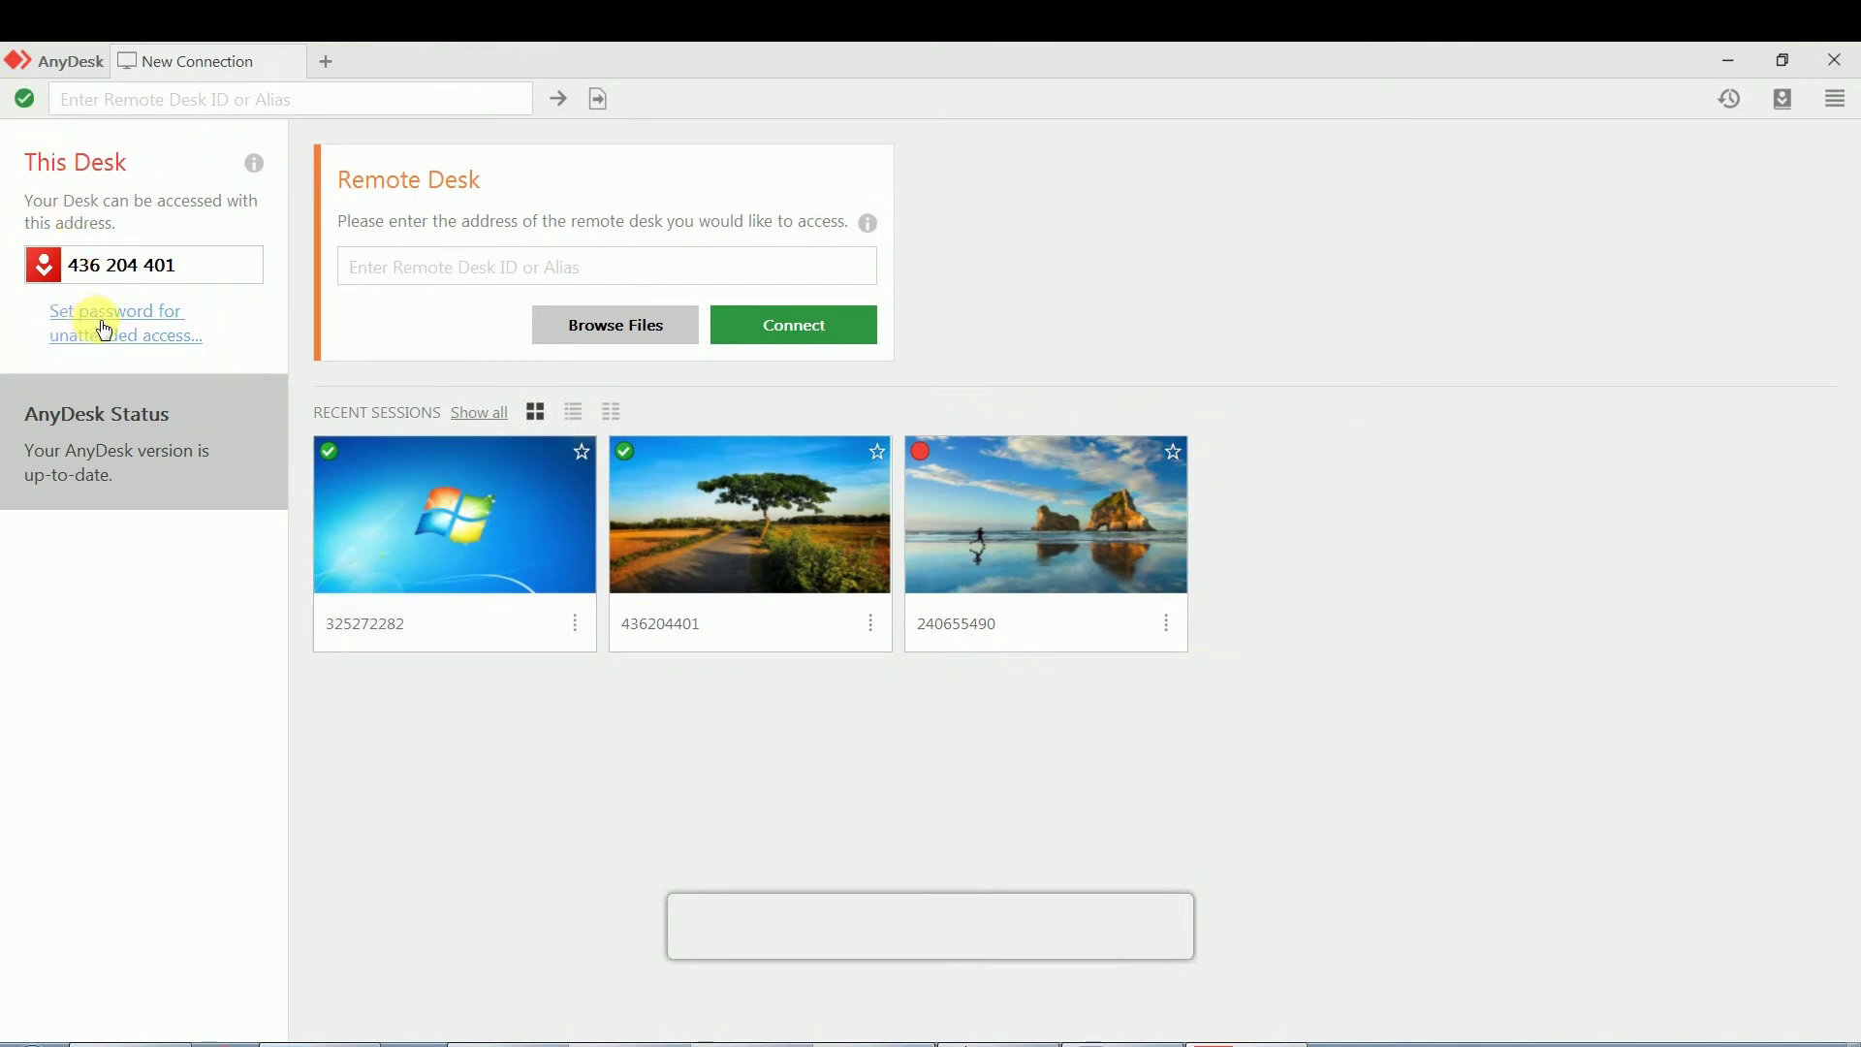
pyautogui.click(92, 320)
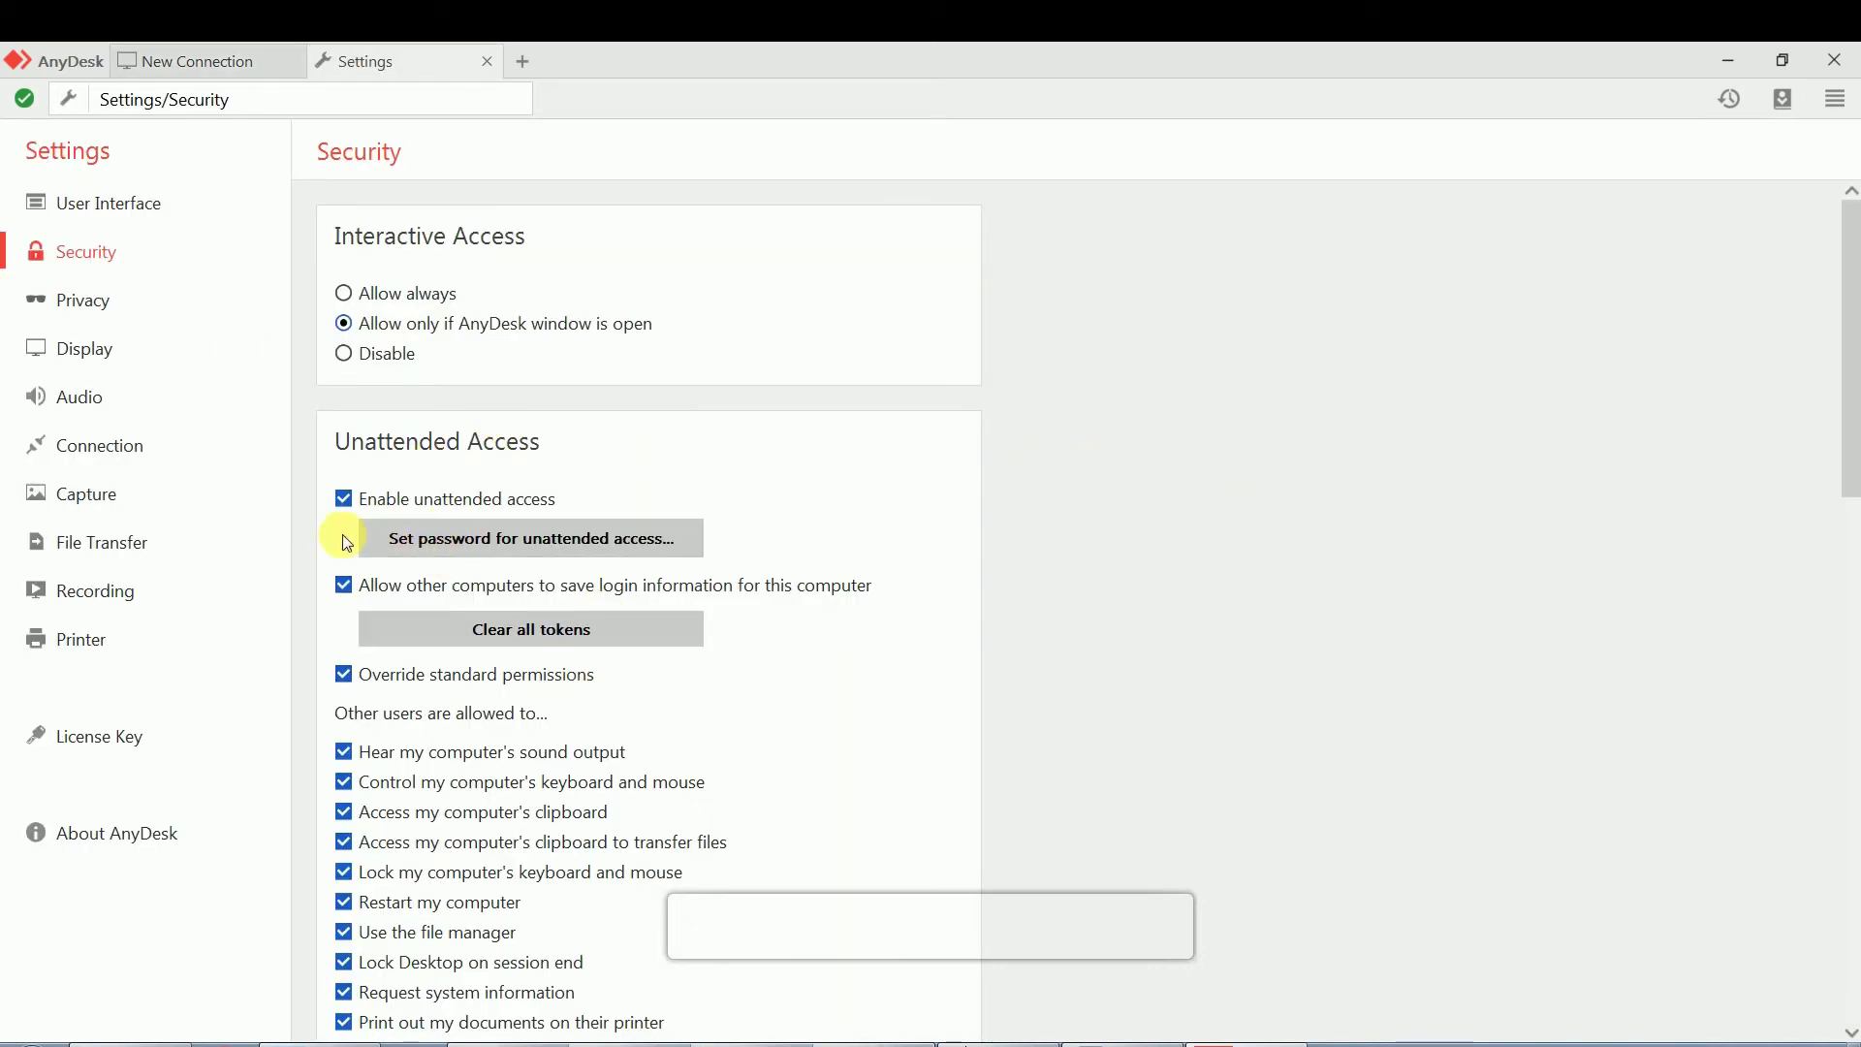
# Type the unattended-access password, repeat it in Confirm Password, and apply
pyautogui.click(585, 545)
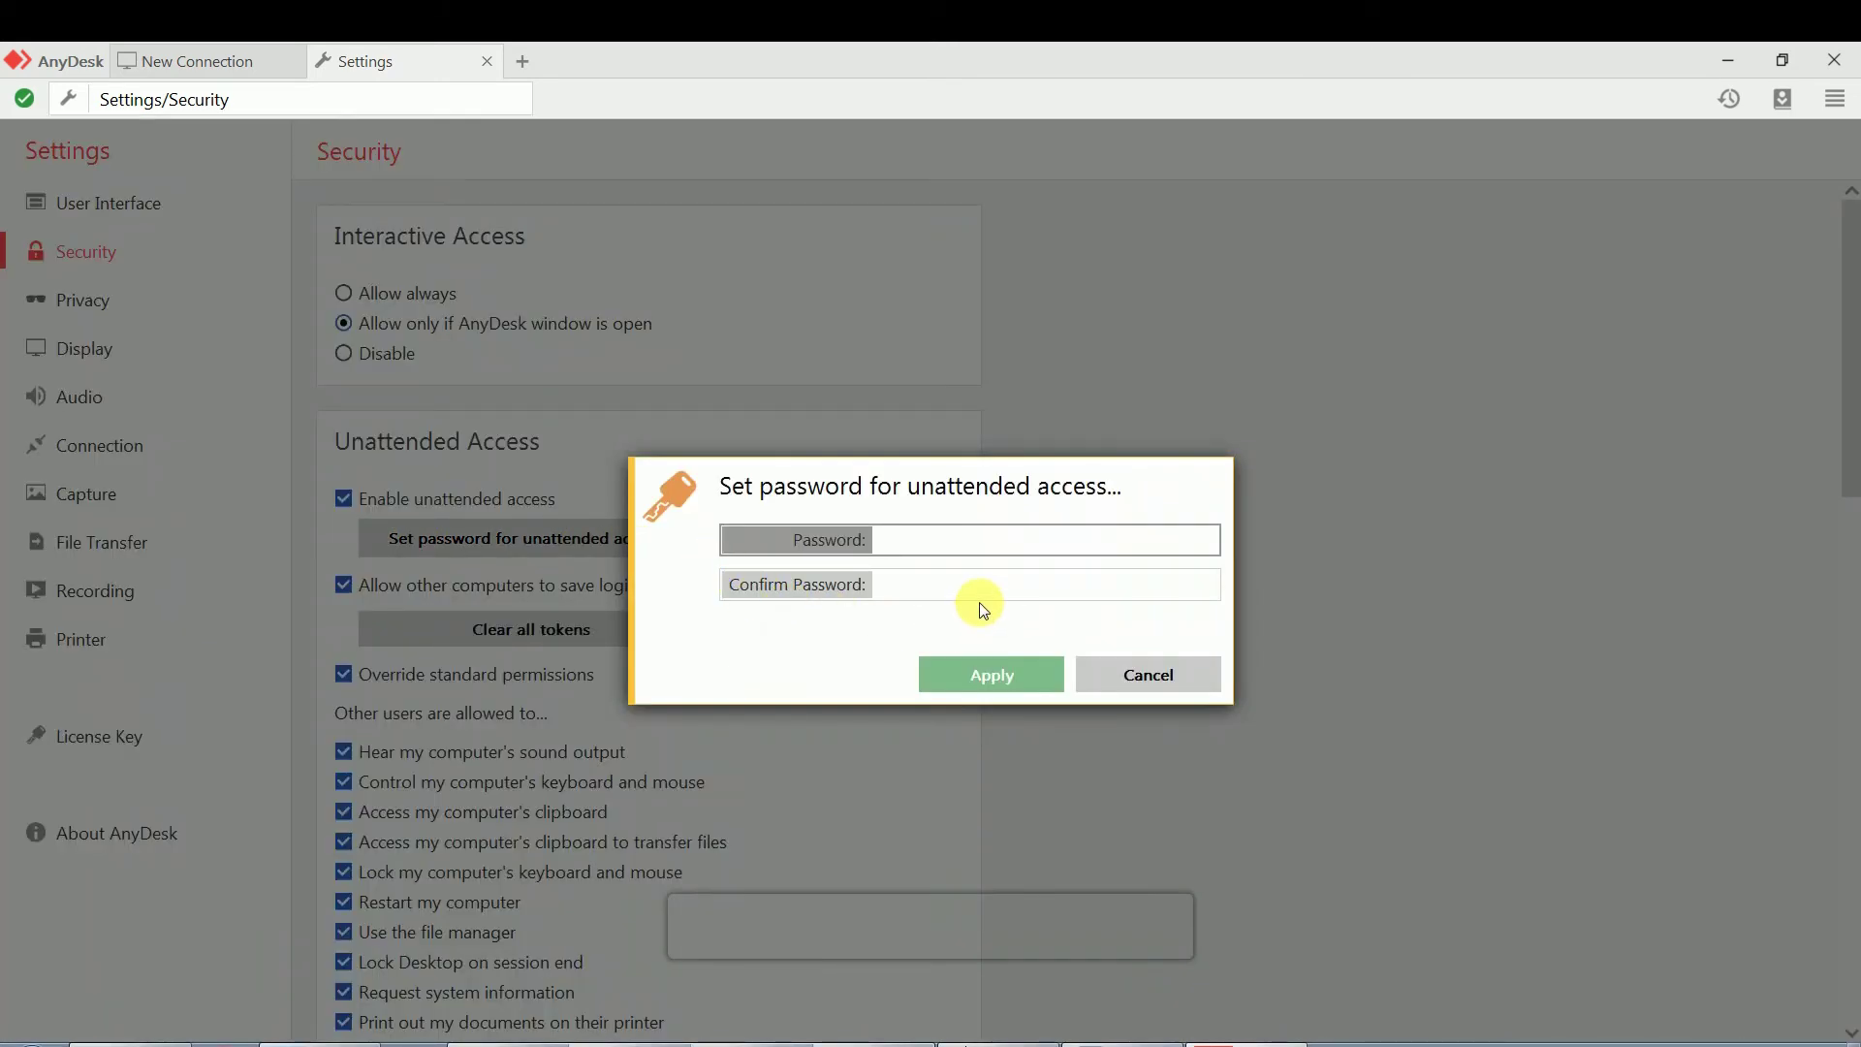
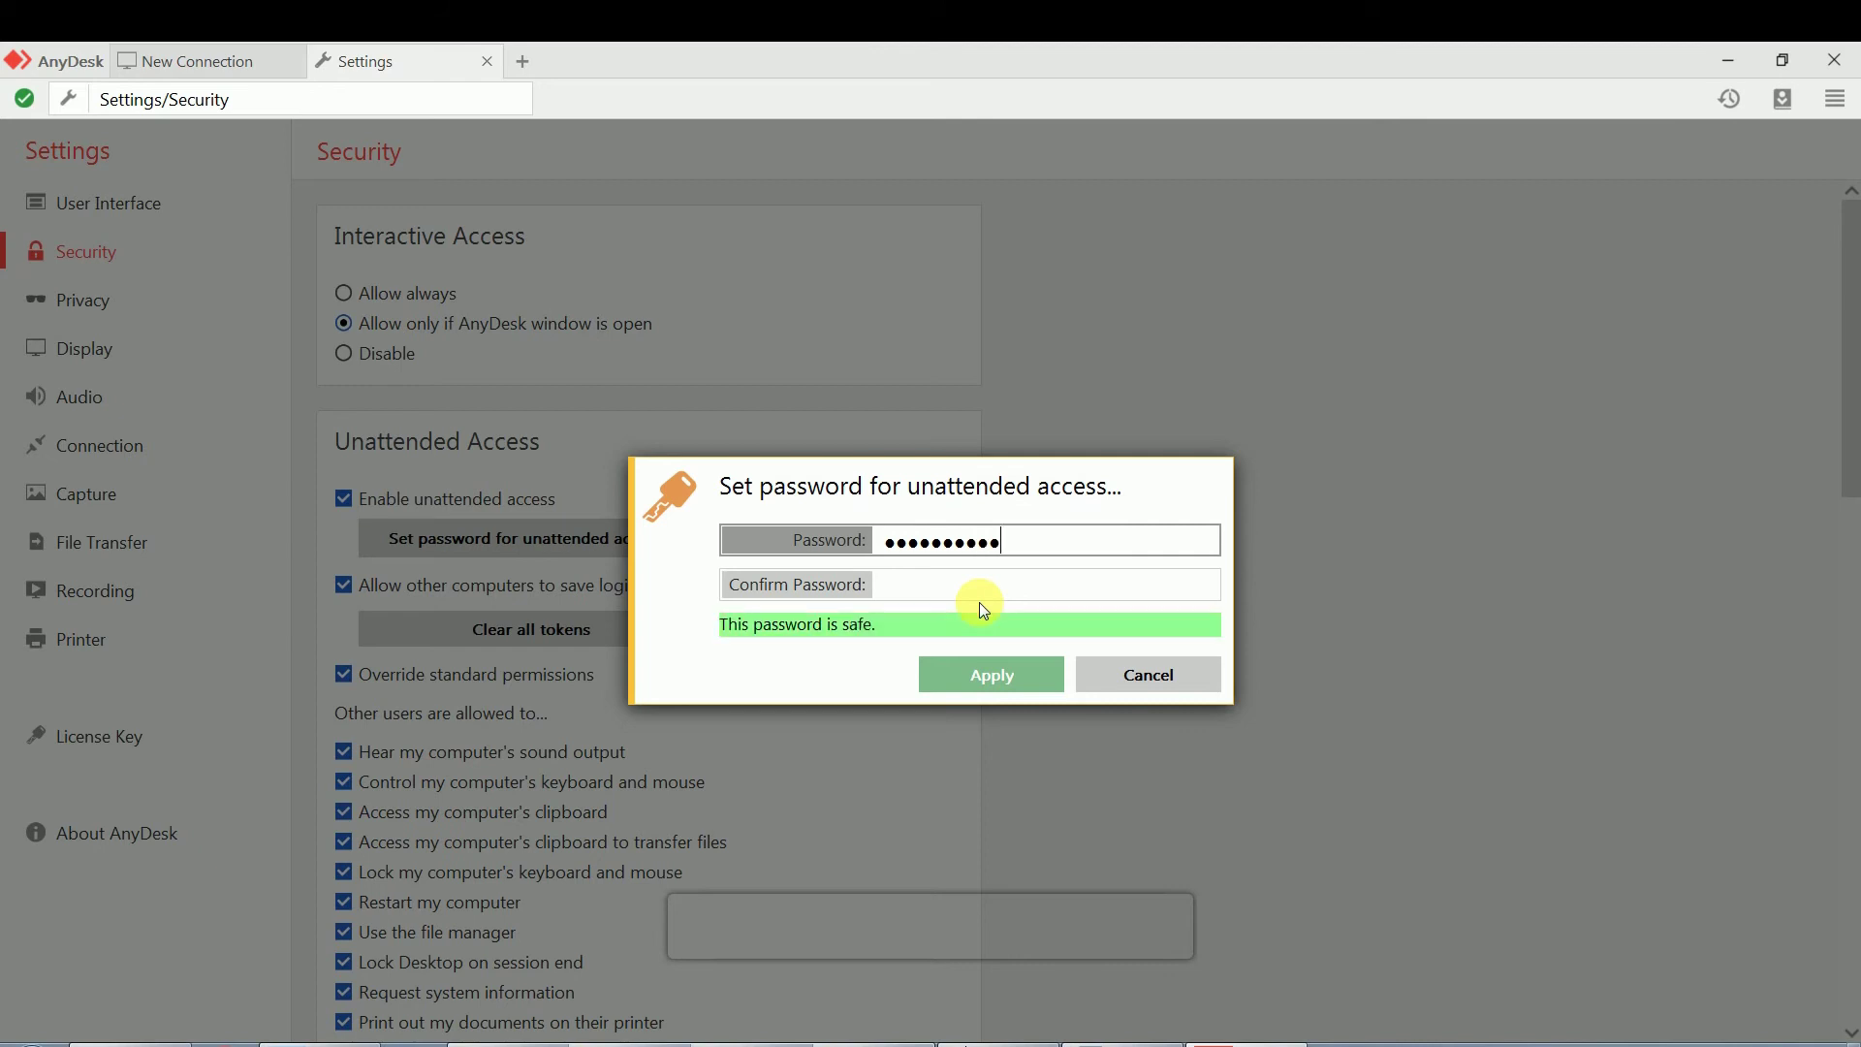
pyautogui.press('Tab')
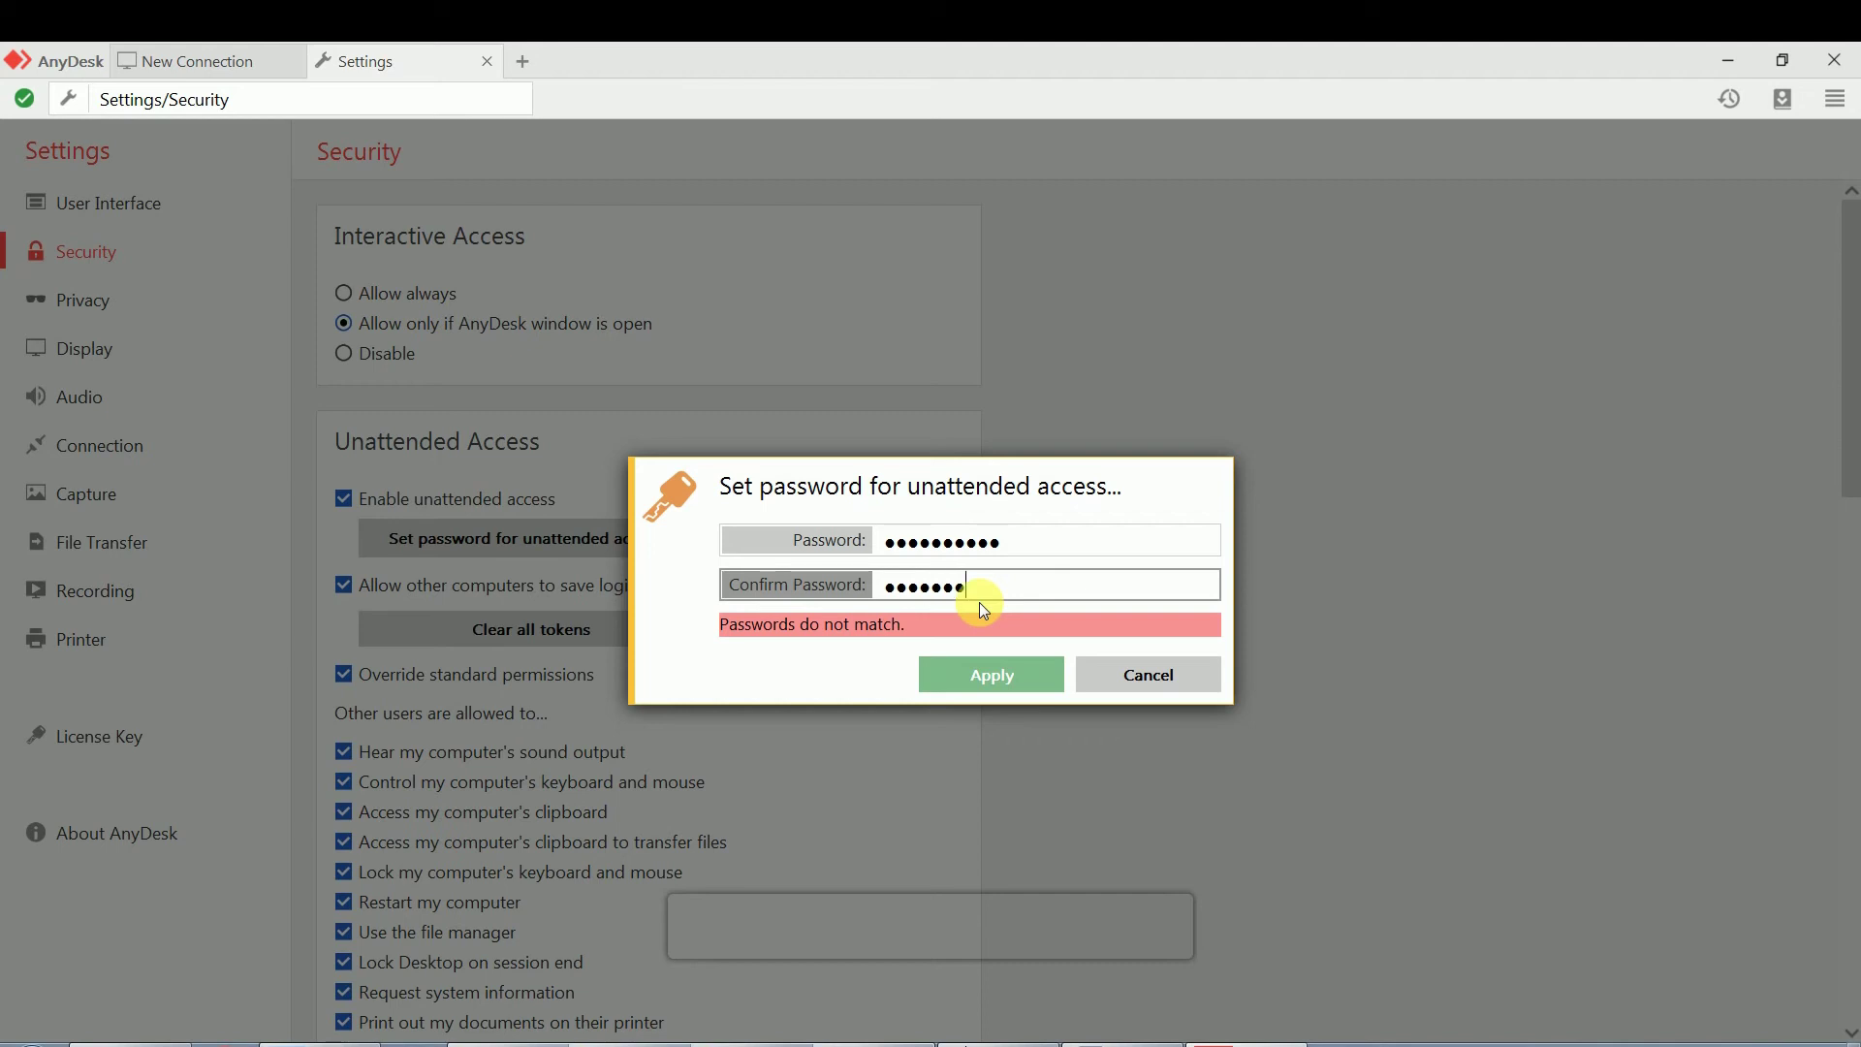
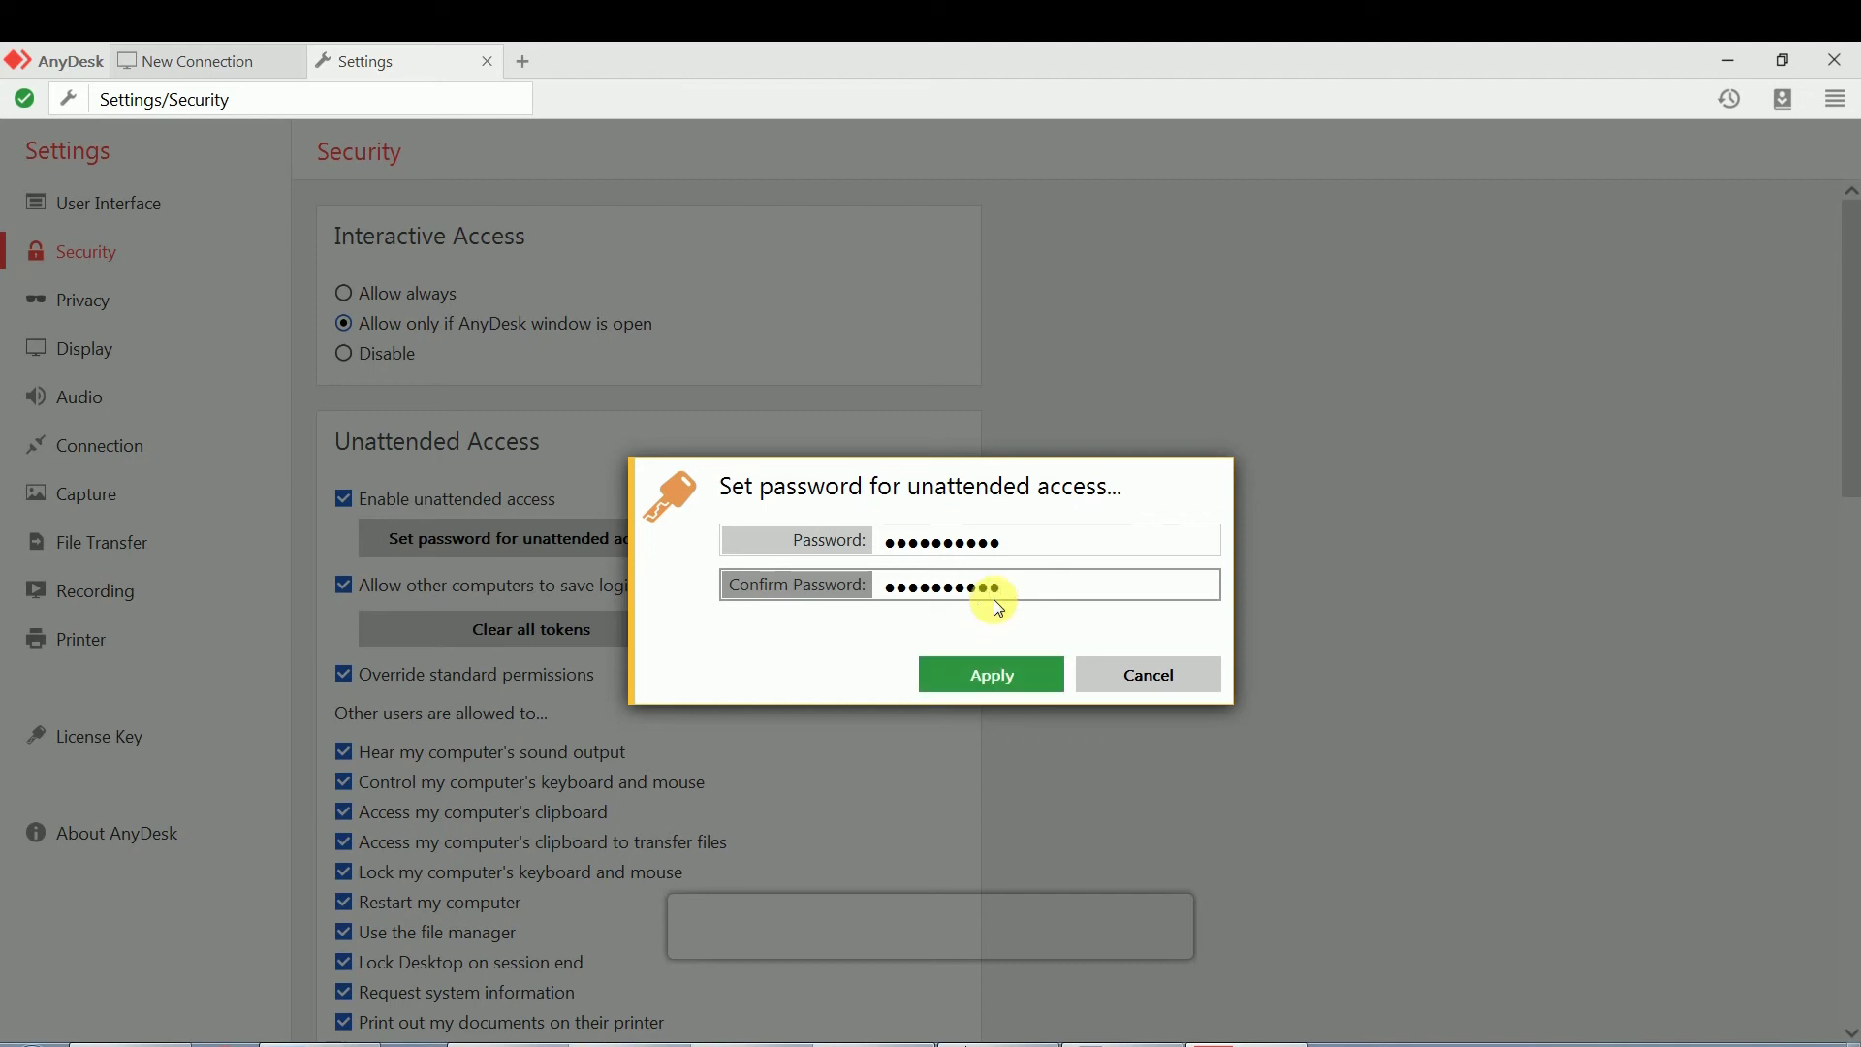
pyautogui.click(997, 671)
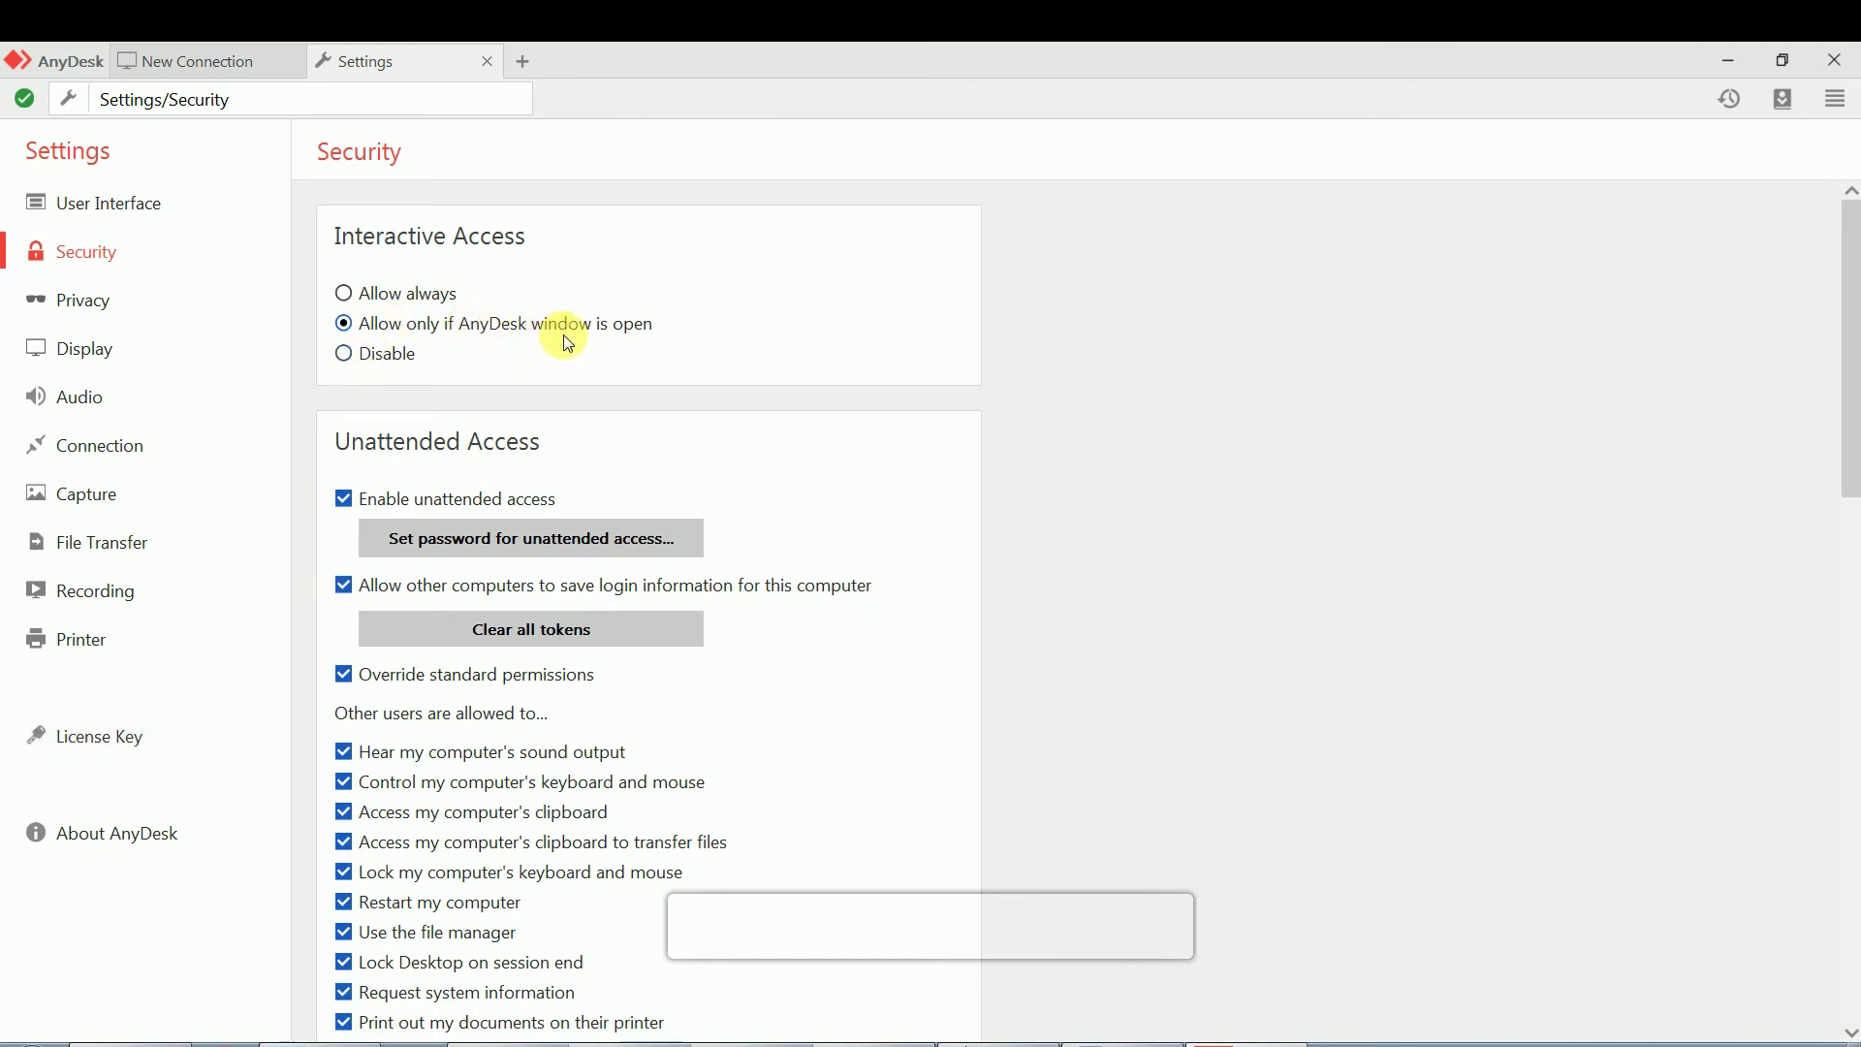
# Set Interactive Access to Allow always, then go back to the New Connection page
pyautogui.click(438, 293)
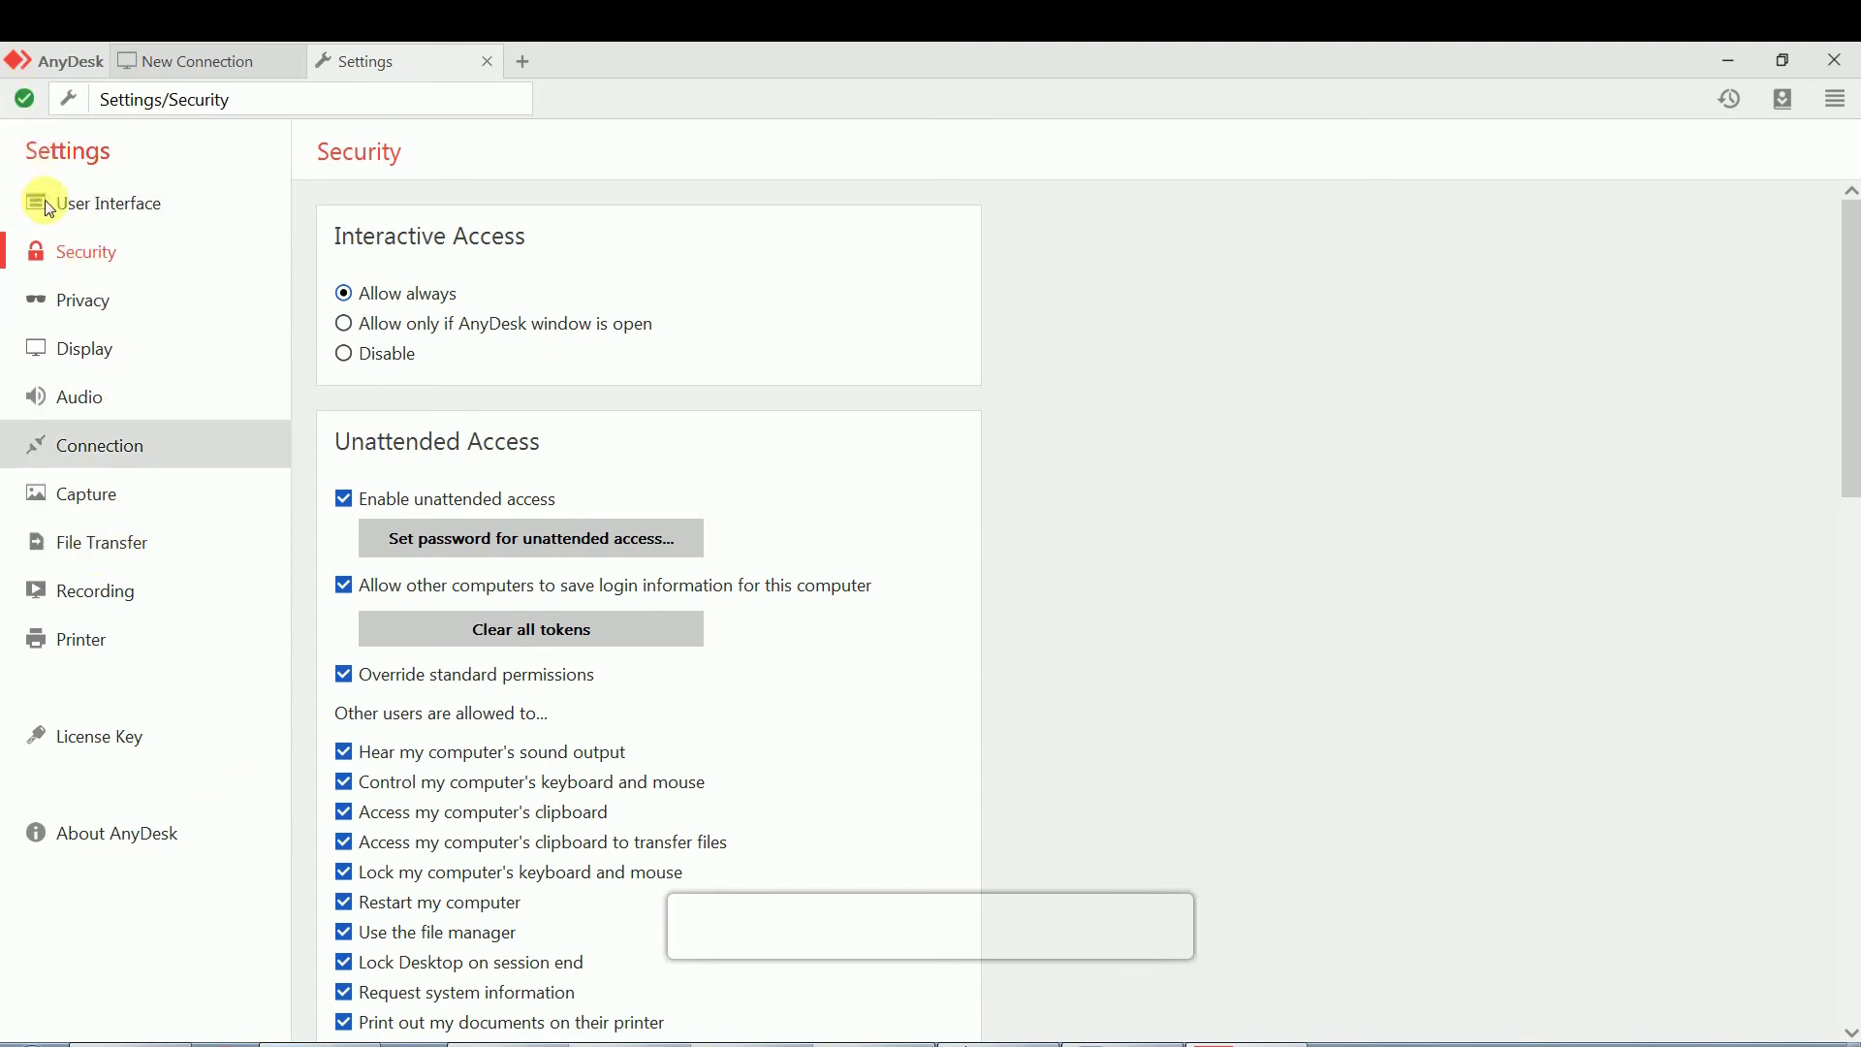
pyautogui.click(182, 60)
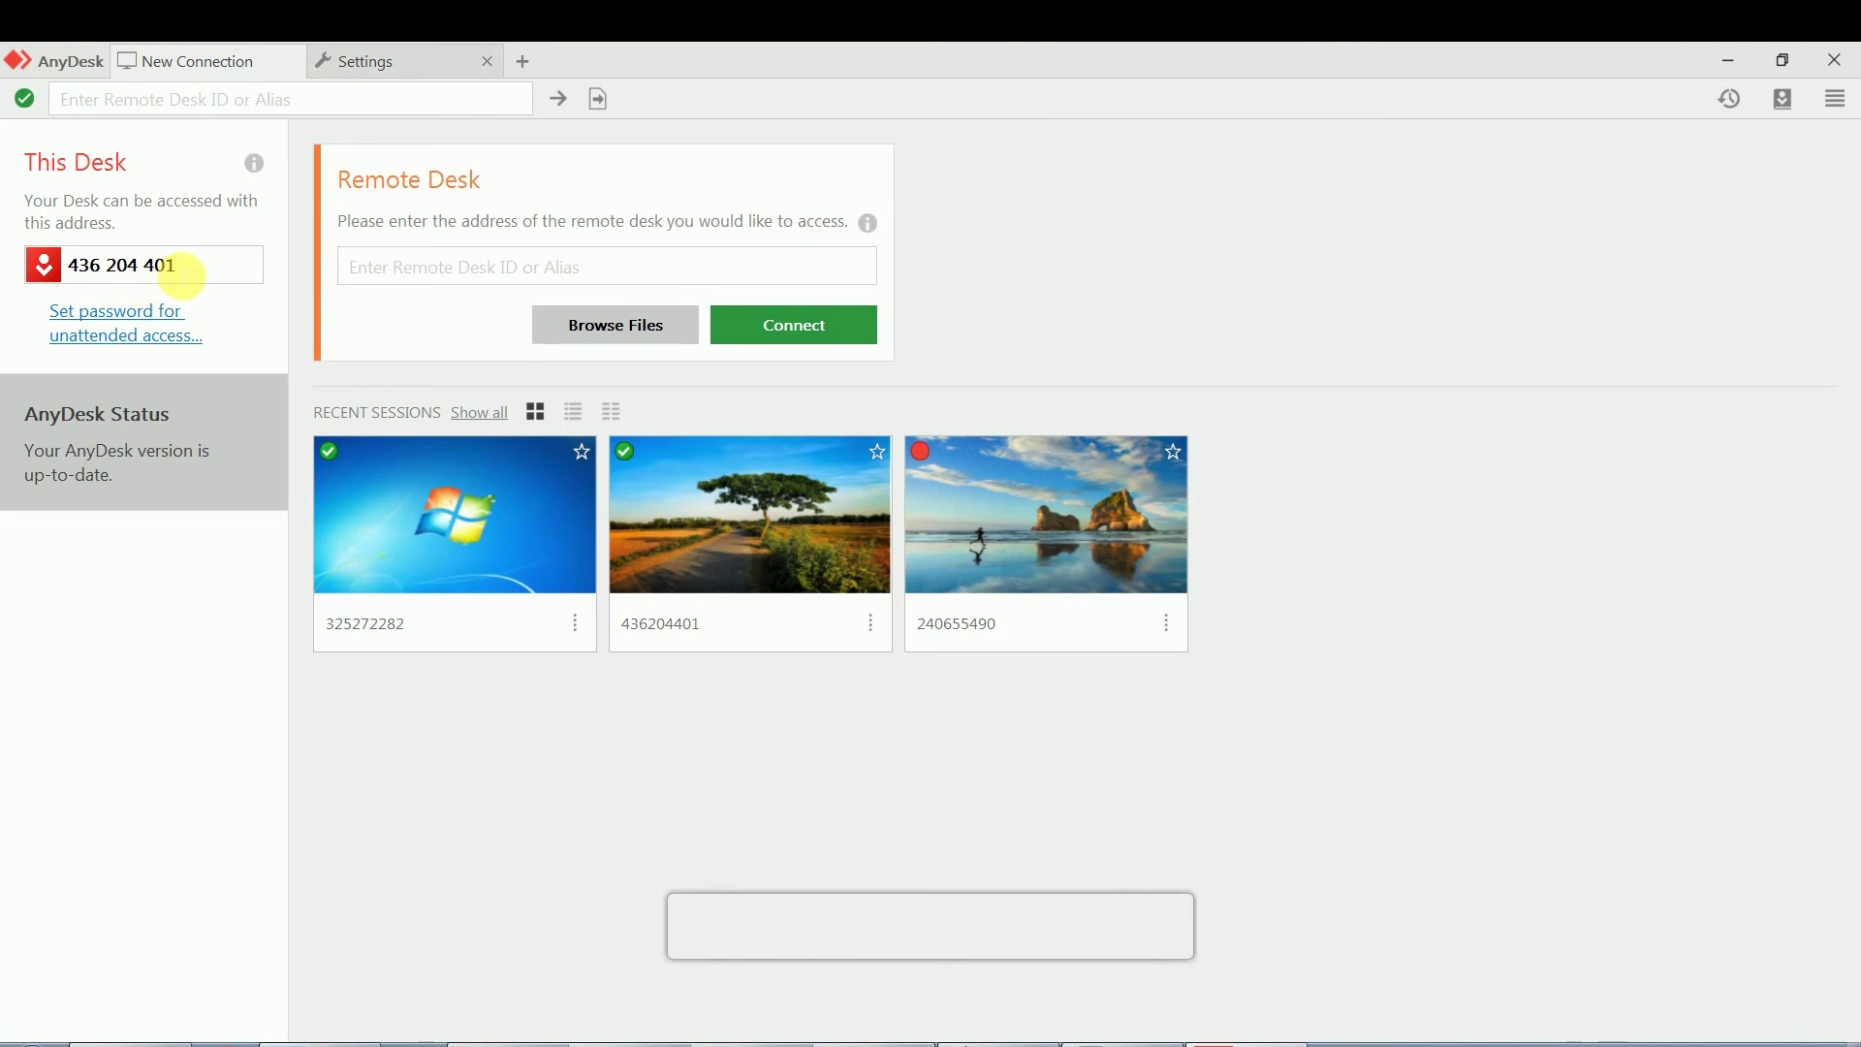
# Copy the This Desk address with Copy address, then close AnyDesk
pyautogui.moveTo(158, 268); pyautogui.dragTo(68, 271)
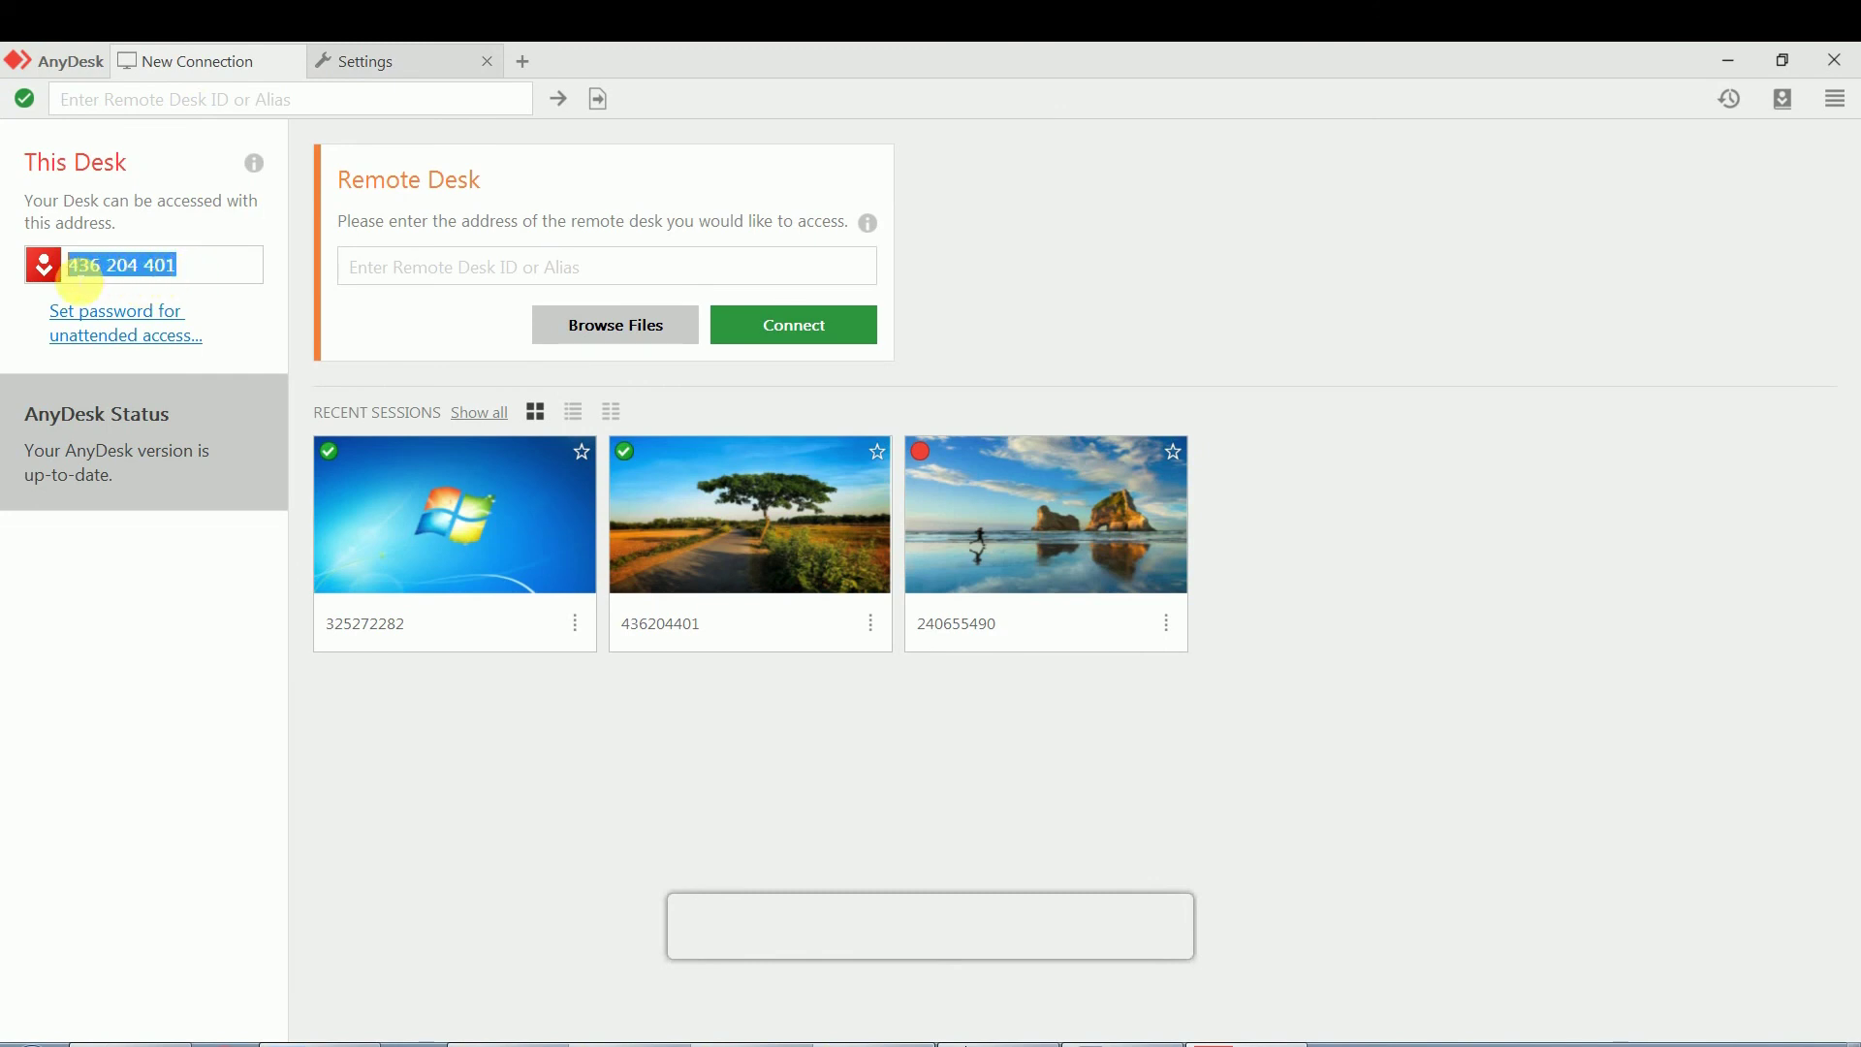
pyautogui.rightClick(106, 279)
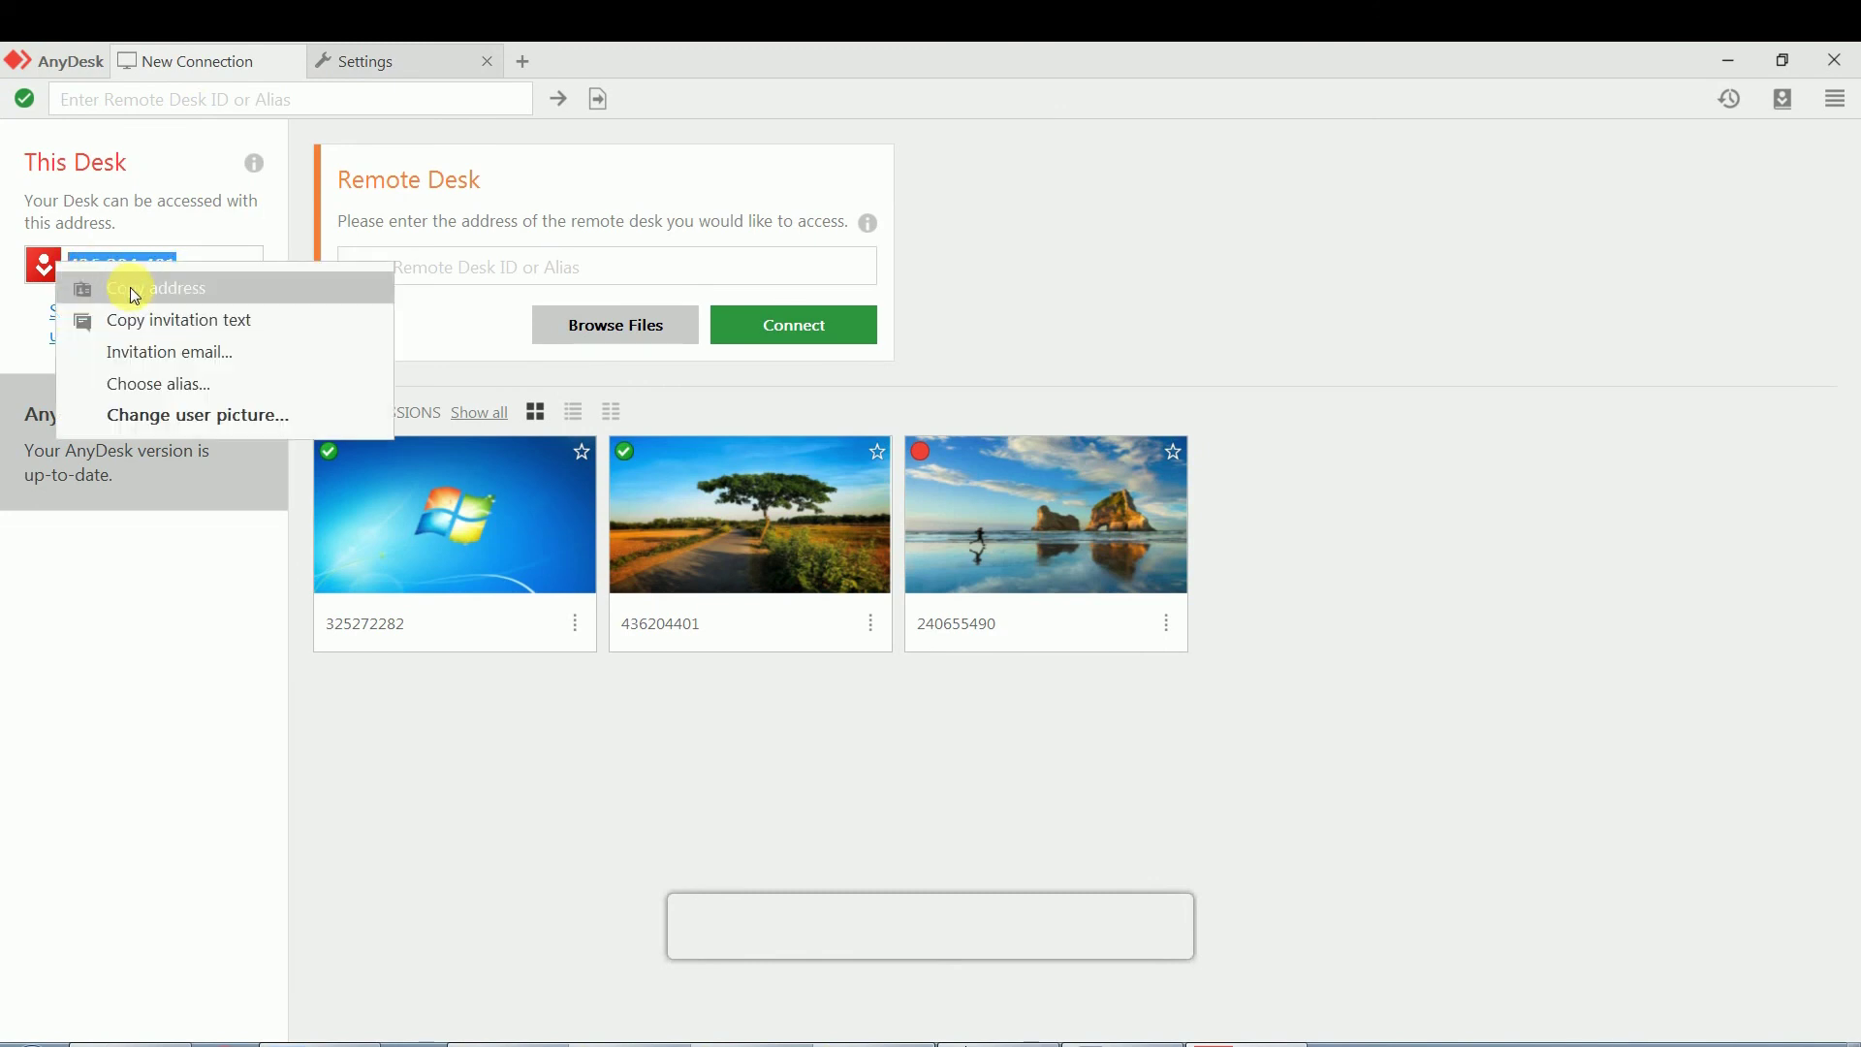
pyautogui.click(135, 296)
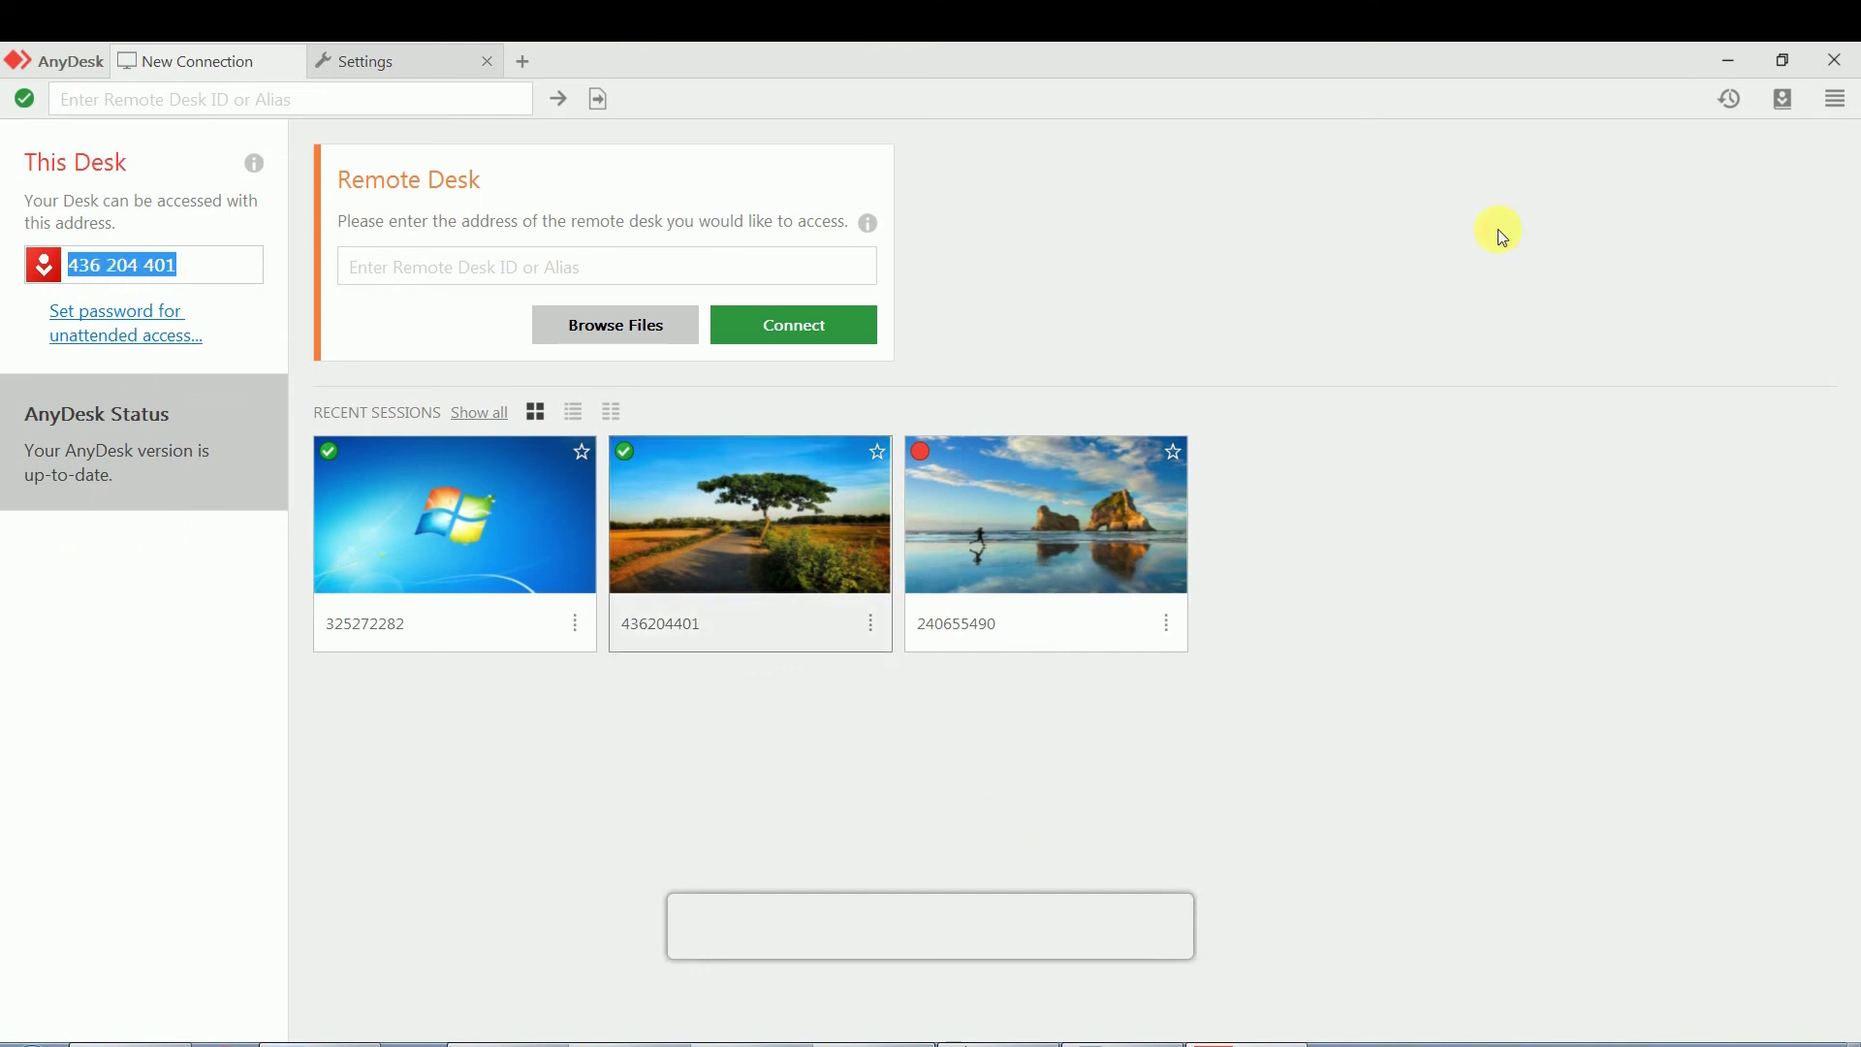
pyautogui.click(1836, 64)
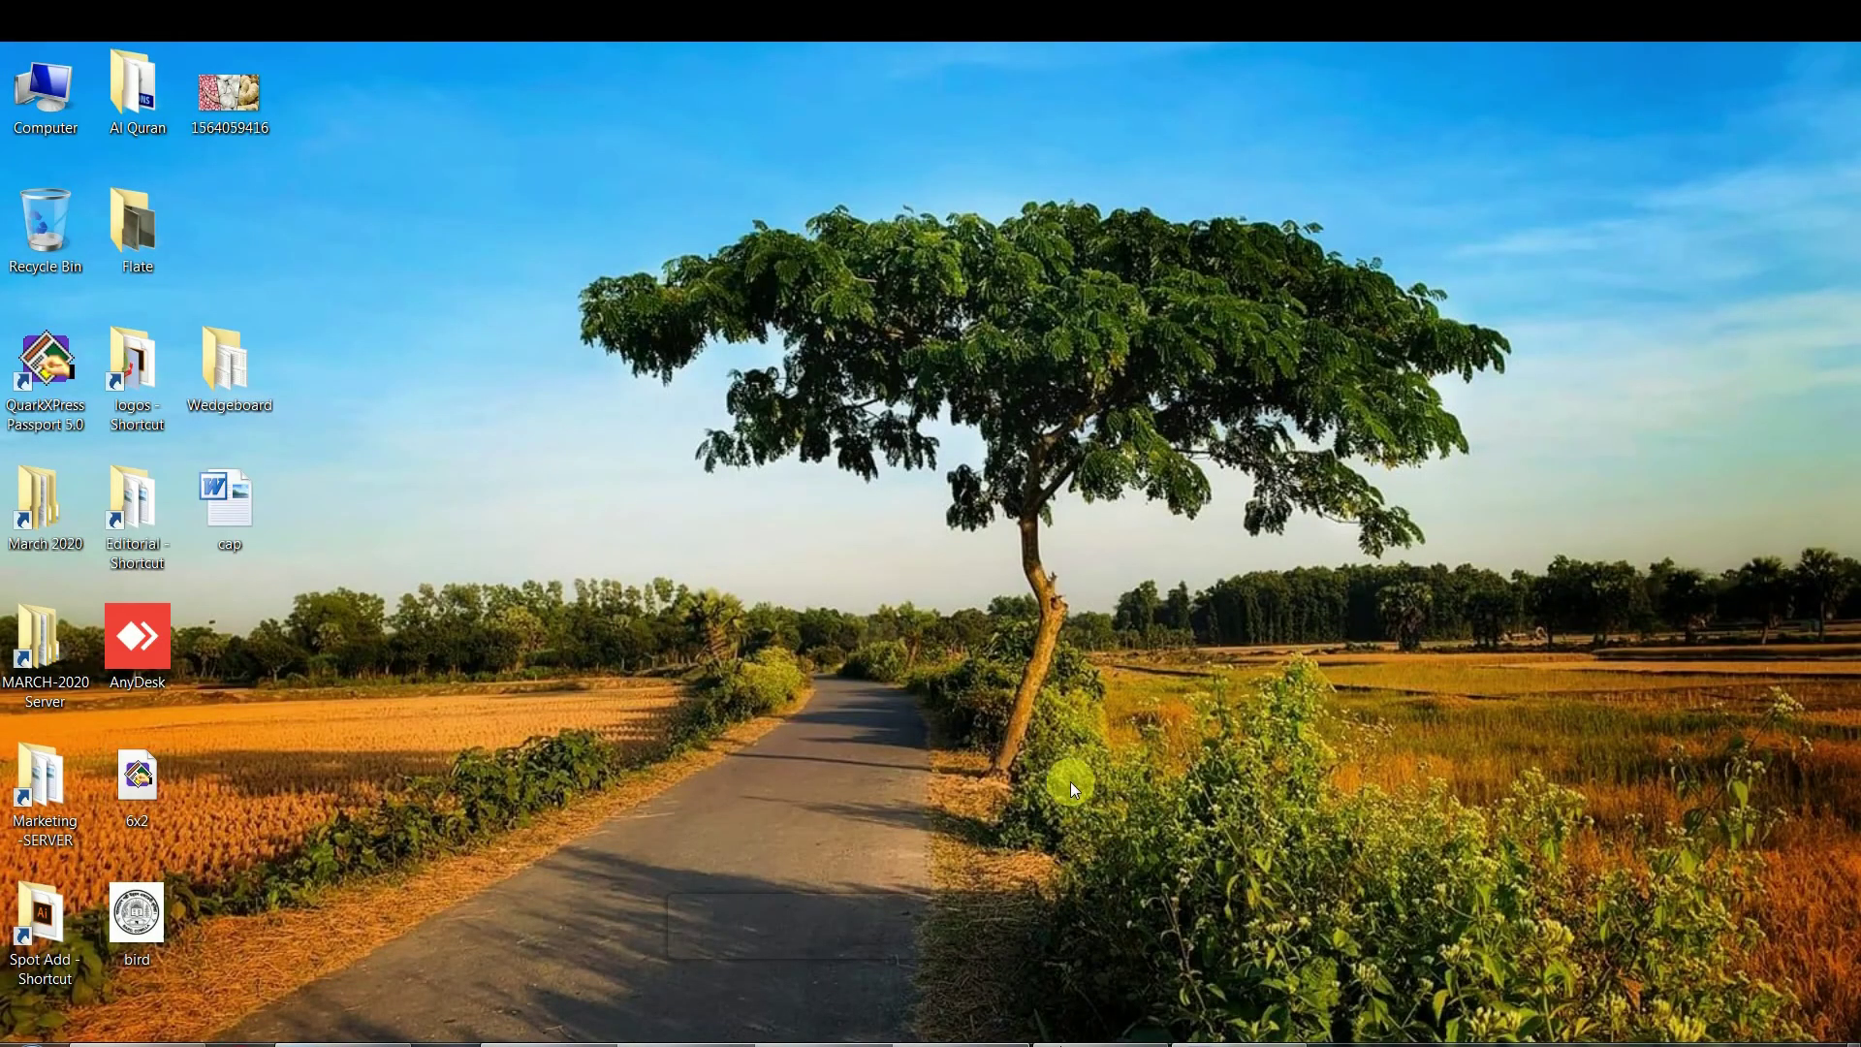